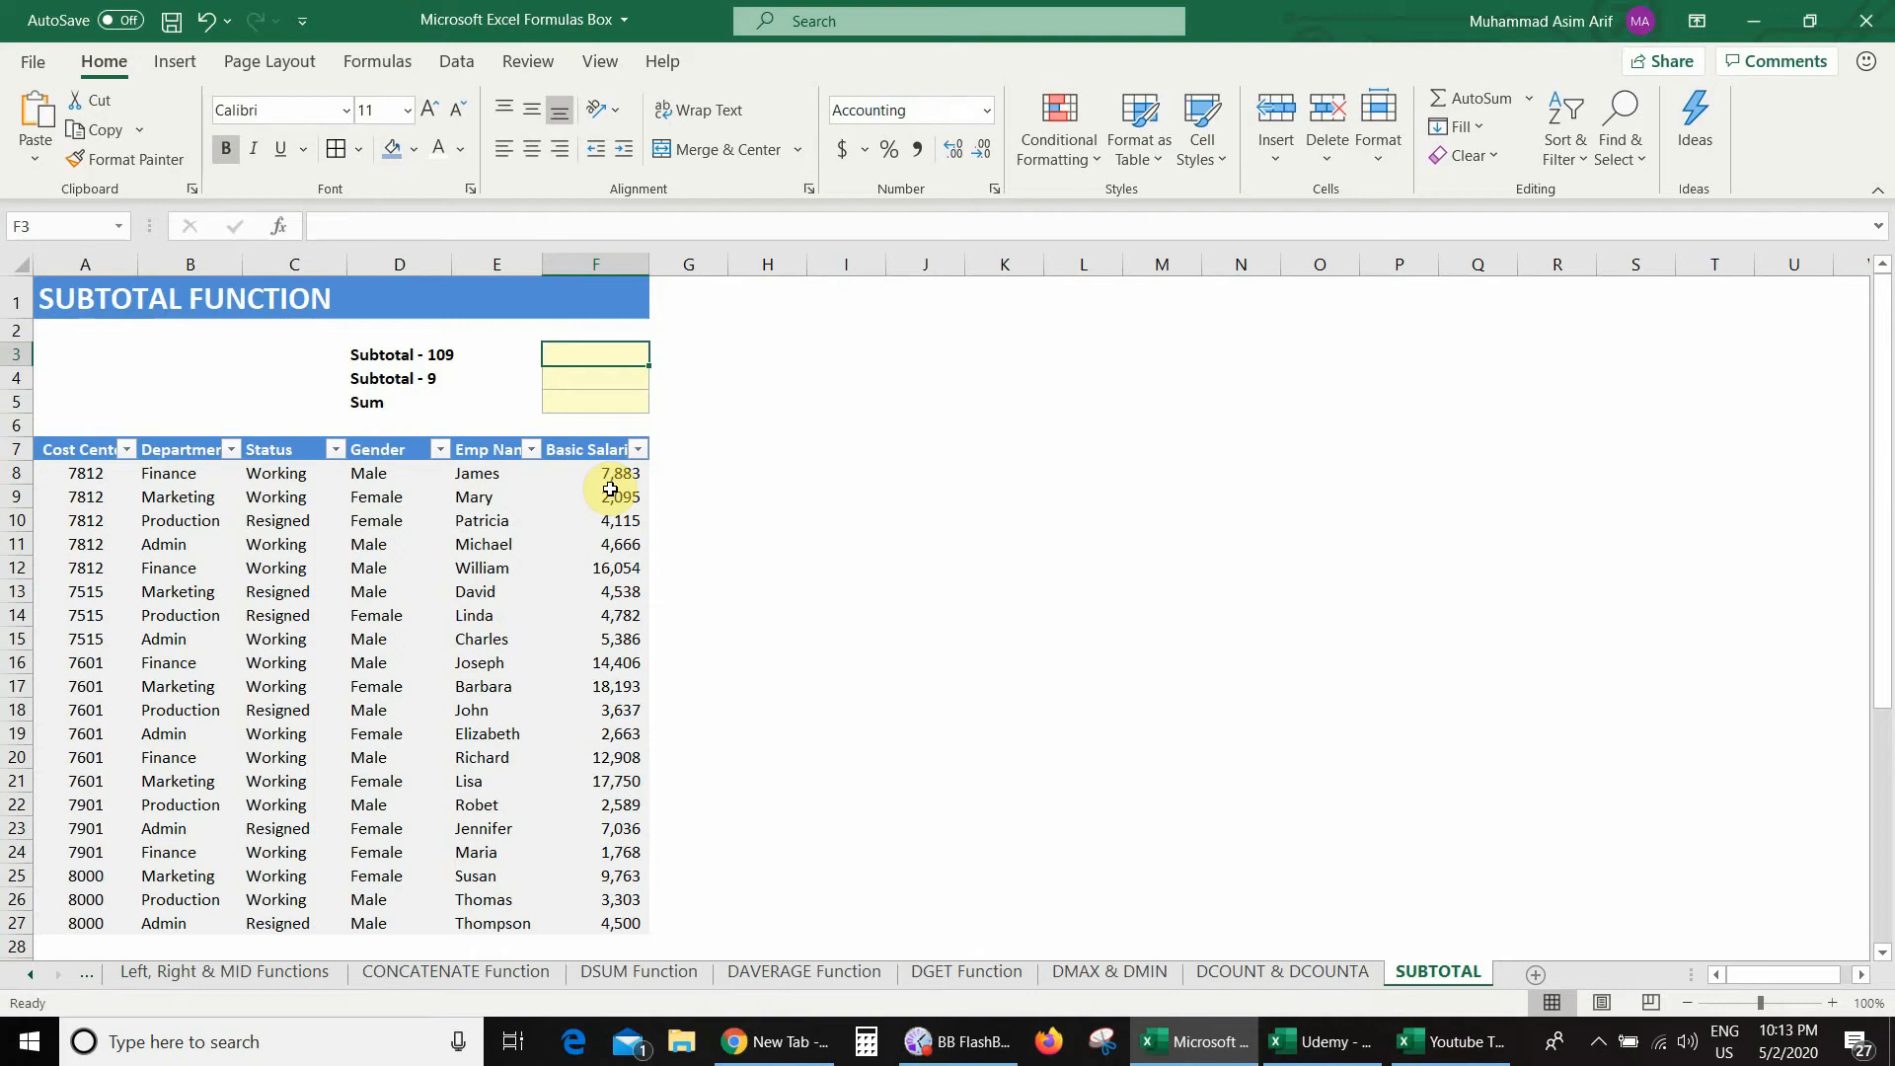
Enter =SUM(F8:F27) in cell F5 to total the Basic Salary column
click(595, 403)
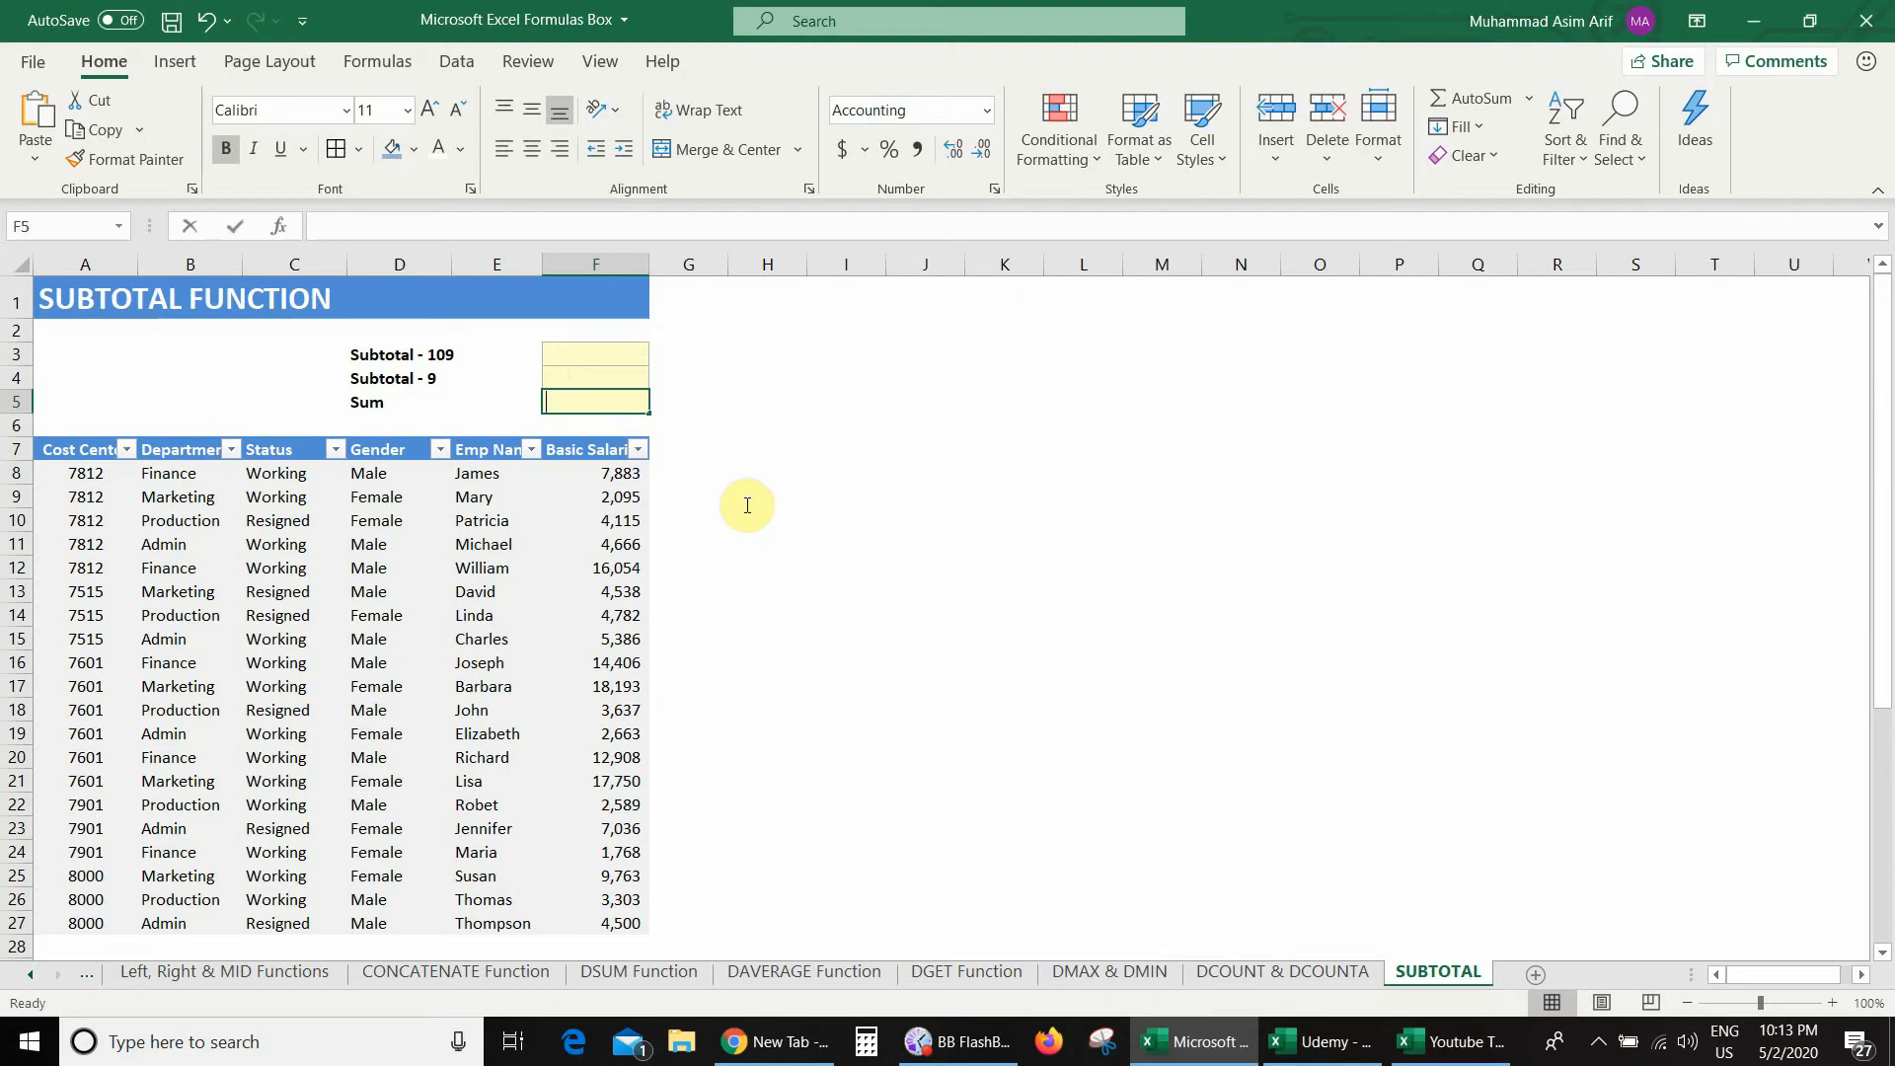
text(=sum()
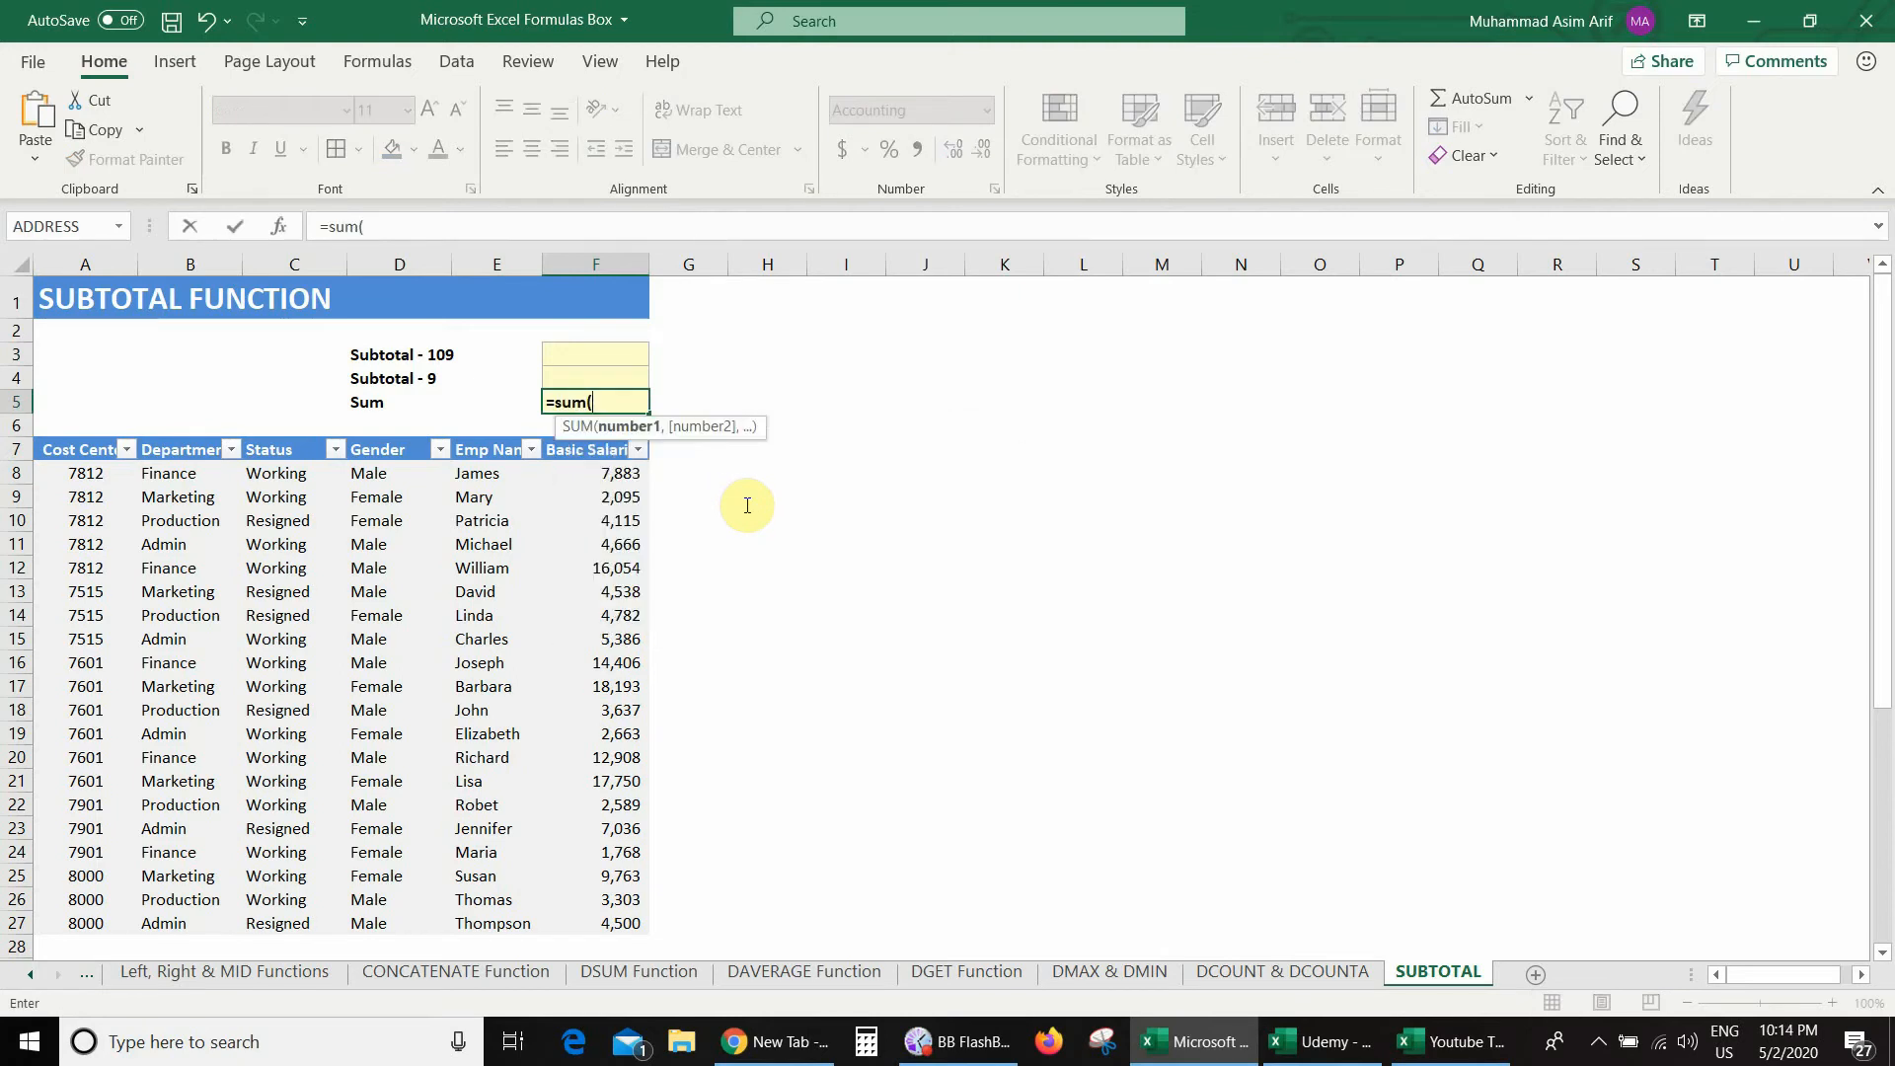
key(Down)
key(Down)
key(Down)
key(ctrl+shift+Down)
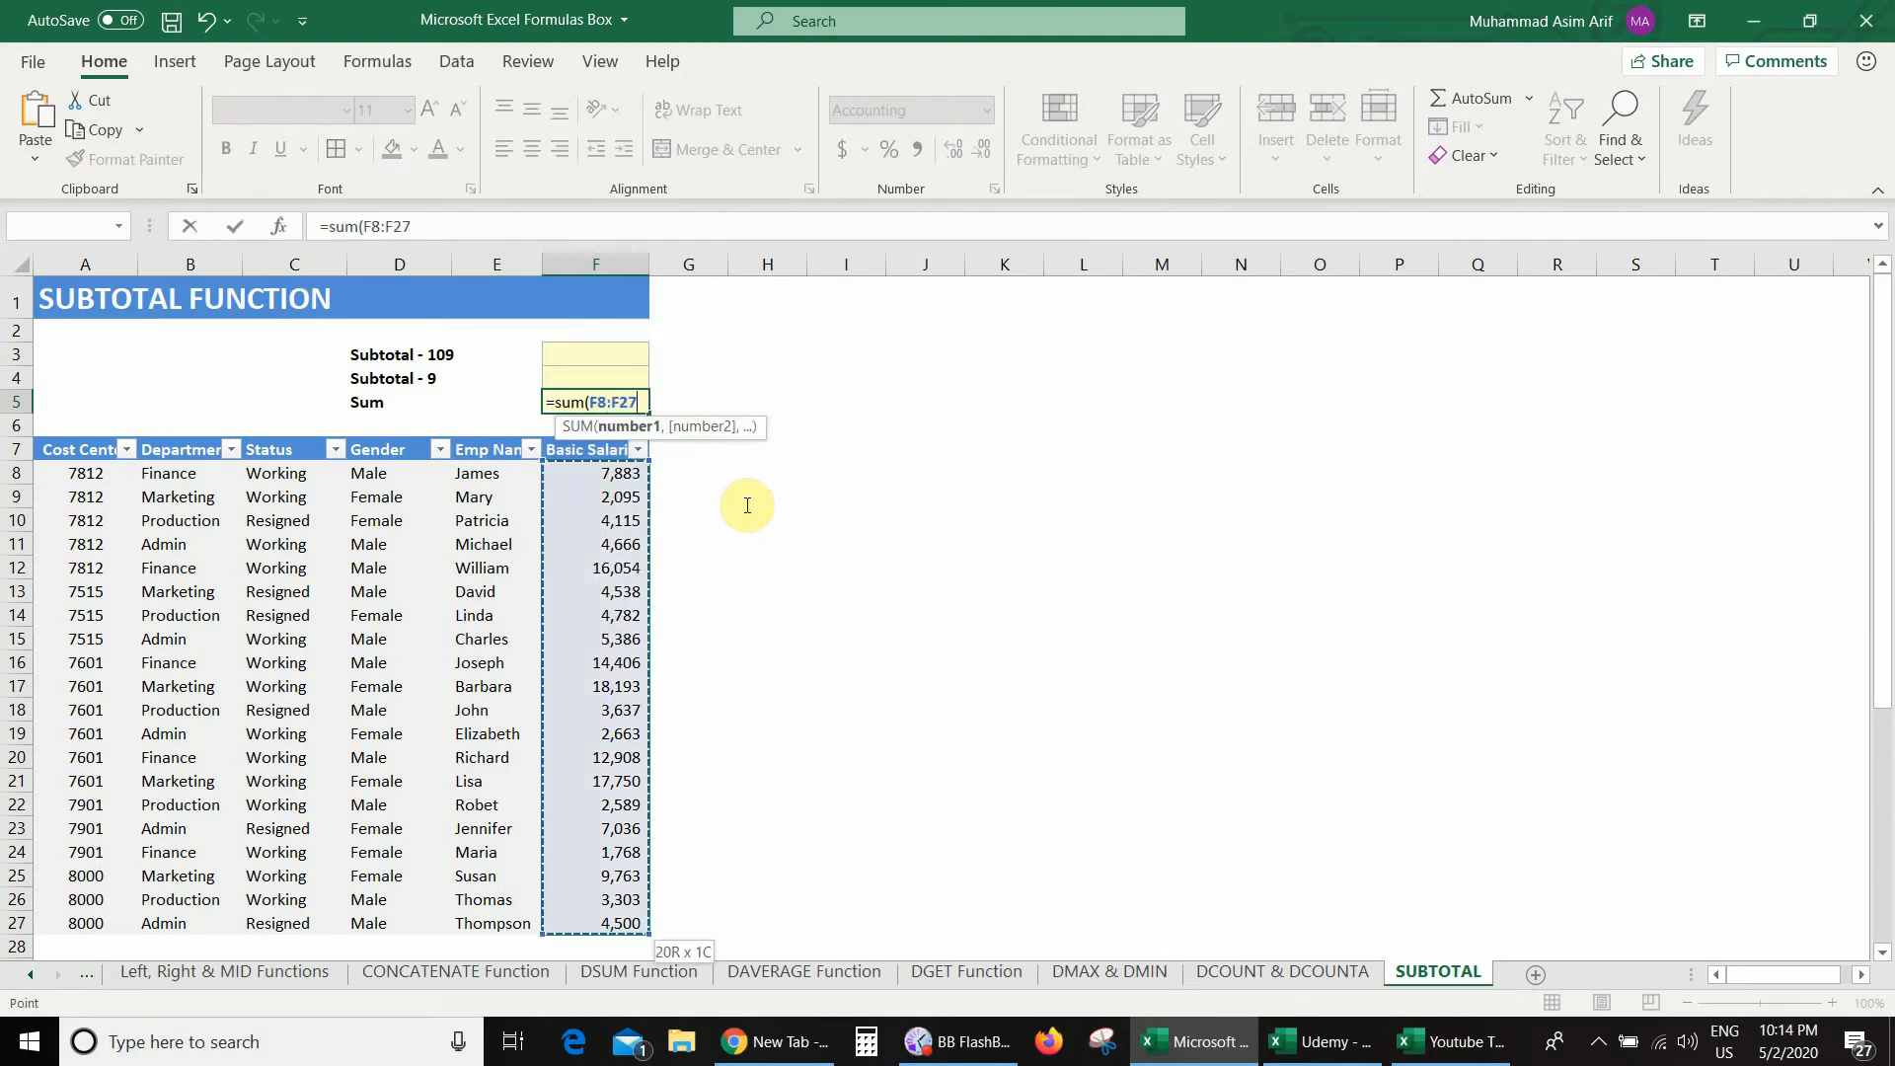
text())
key(Return)
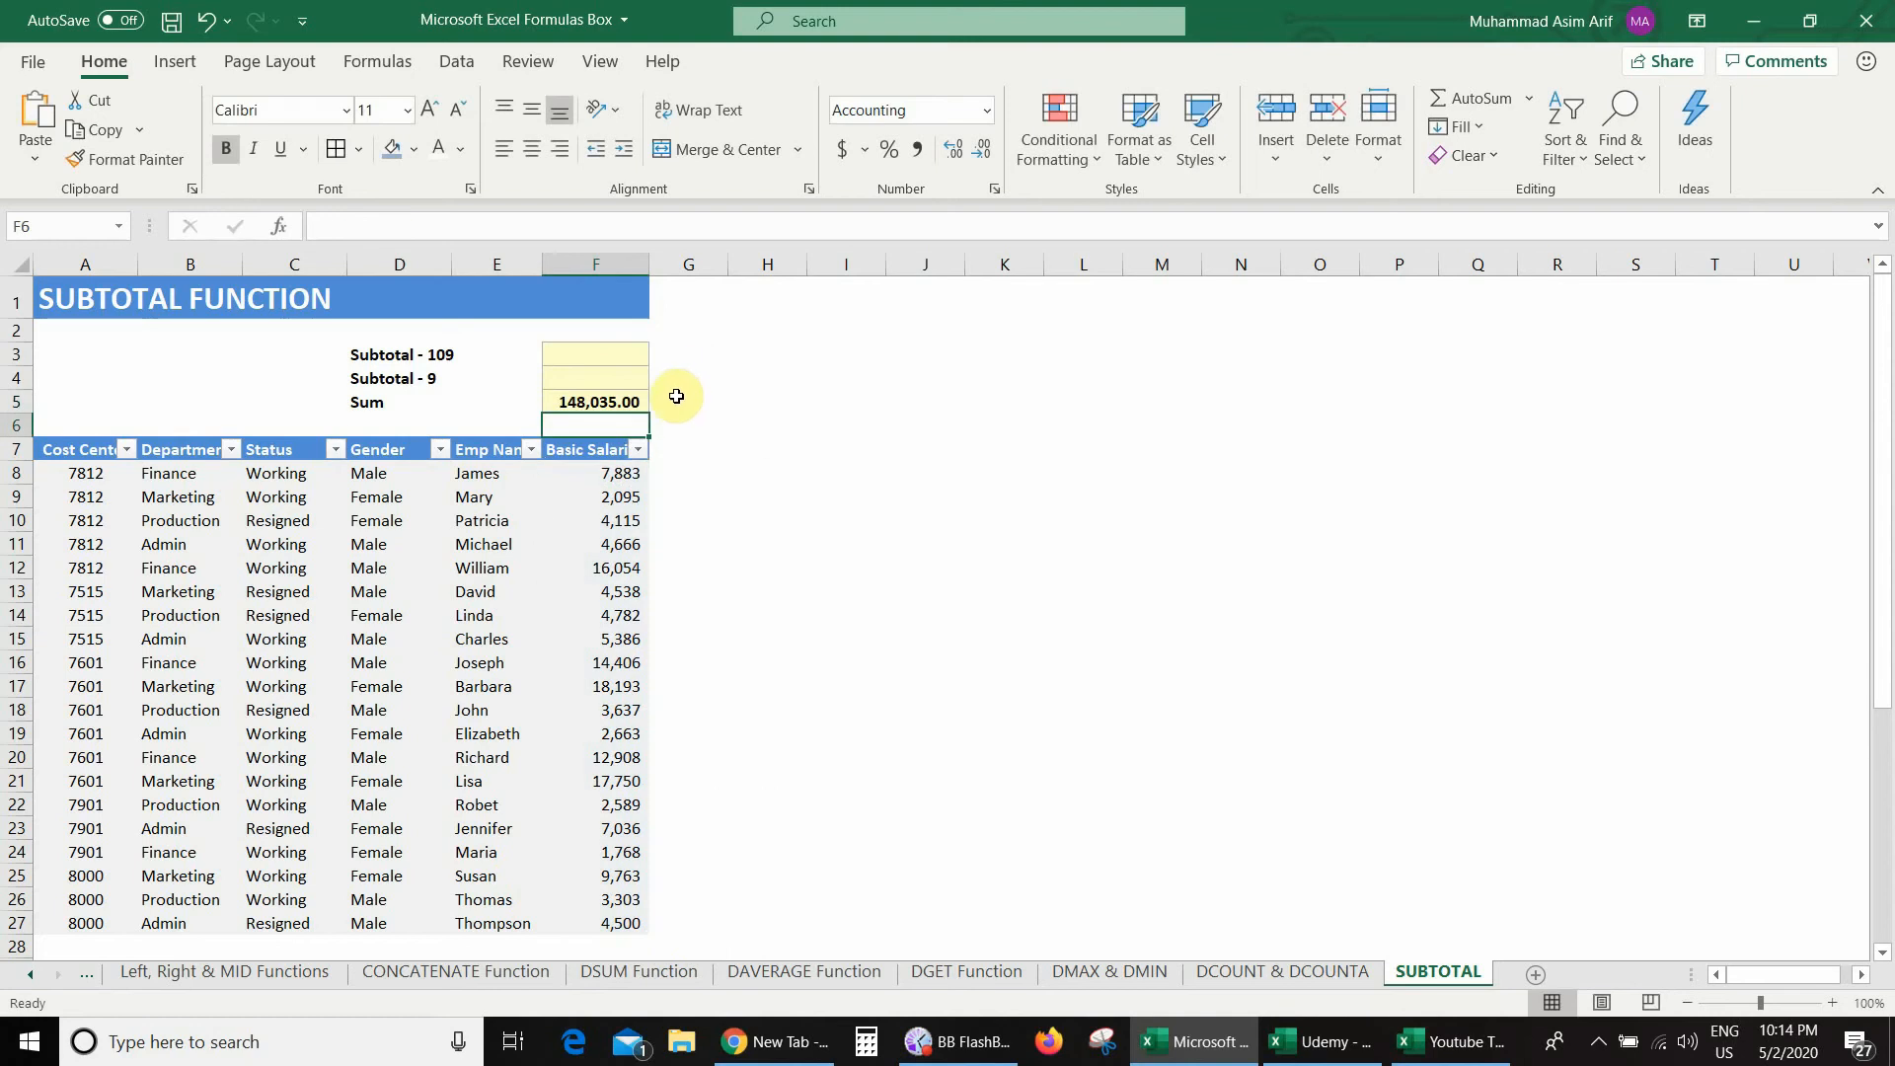
Start a SUBTOTAL formula in cell F4 and look through the available function numbers
click(610, 380)
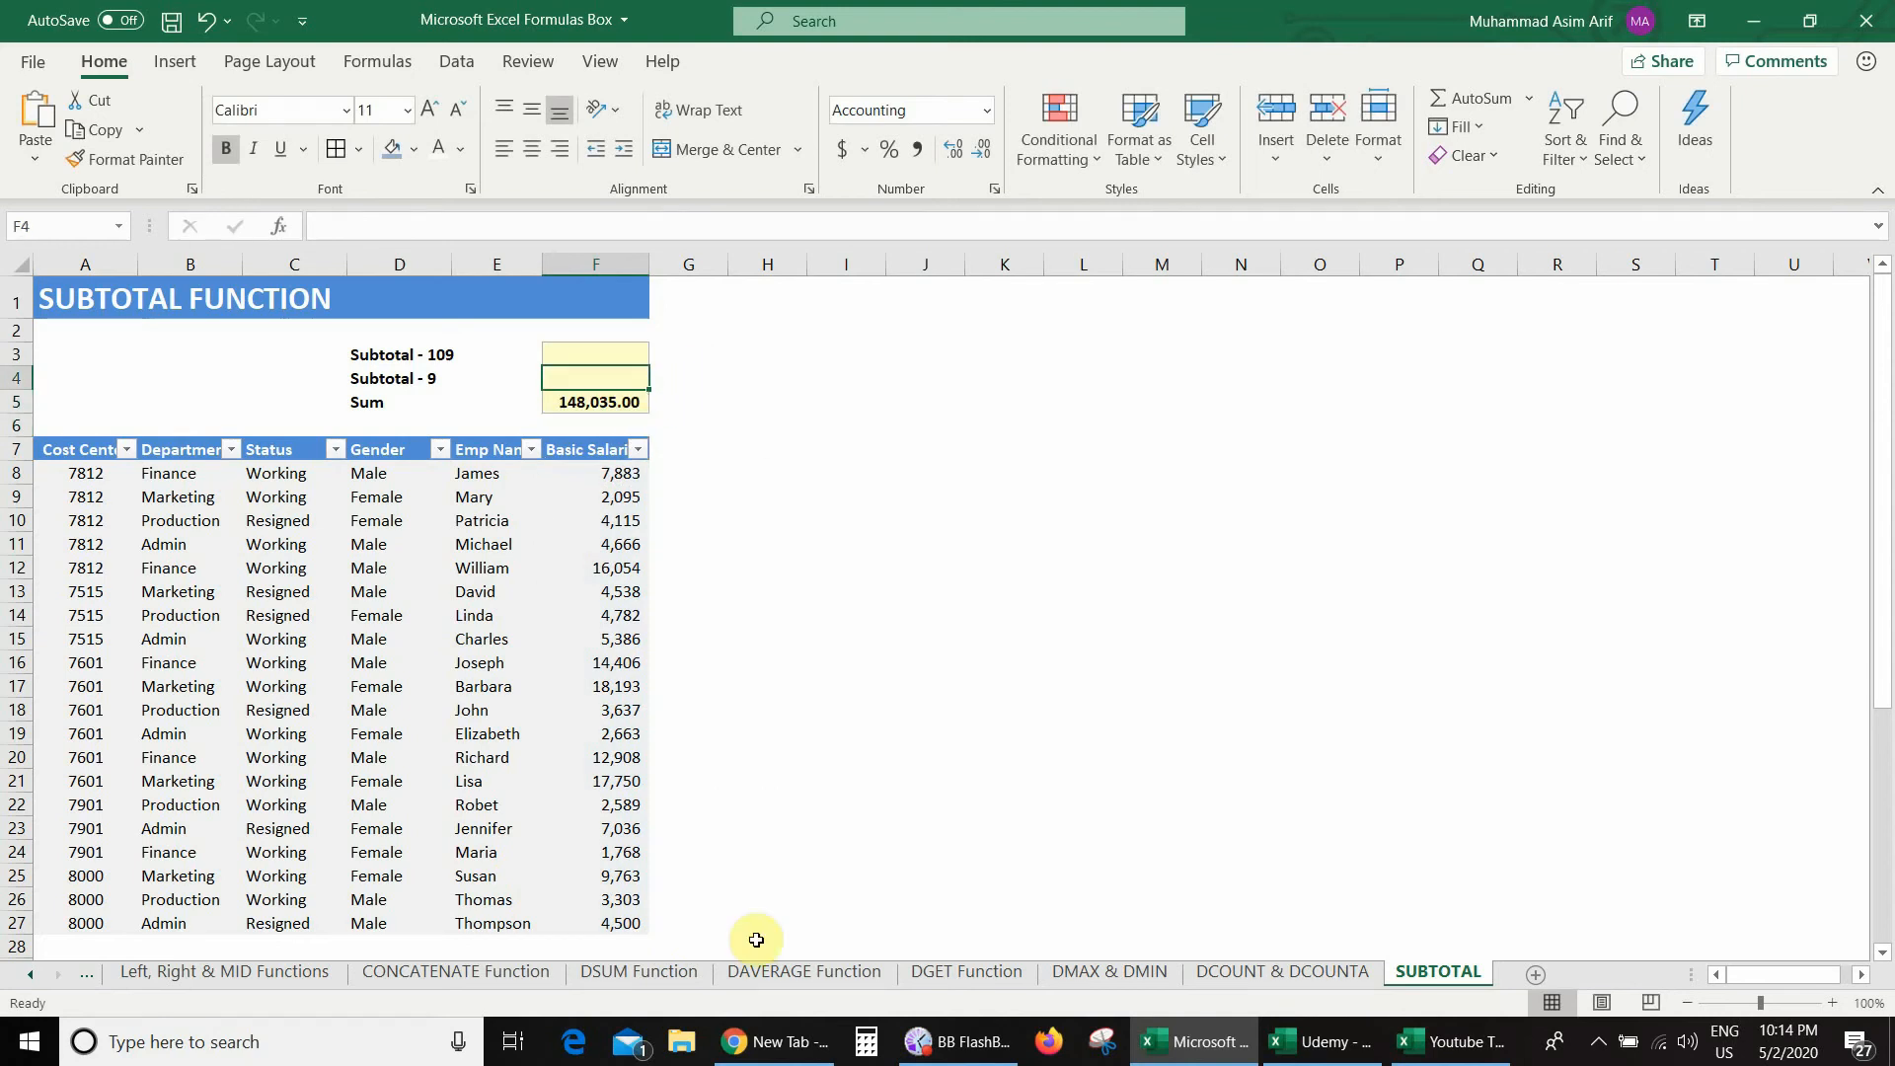
text(=)
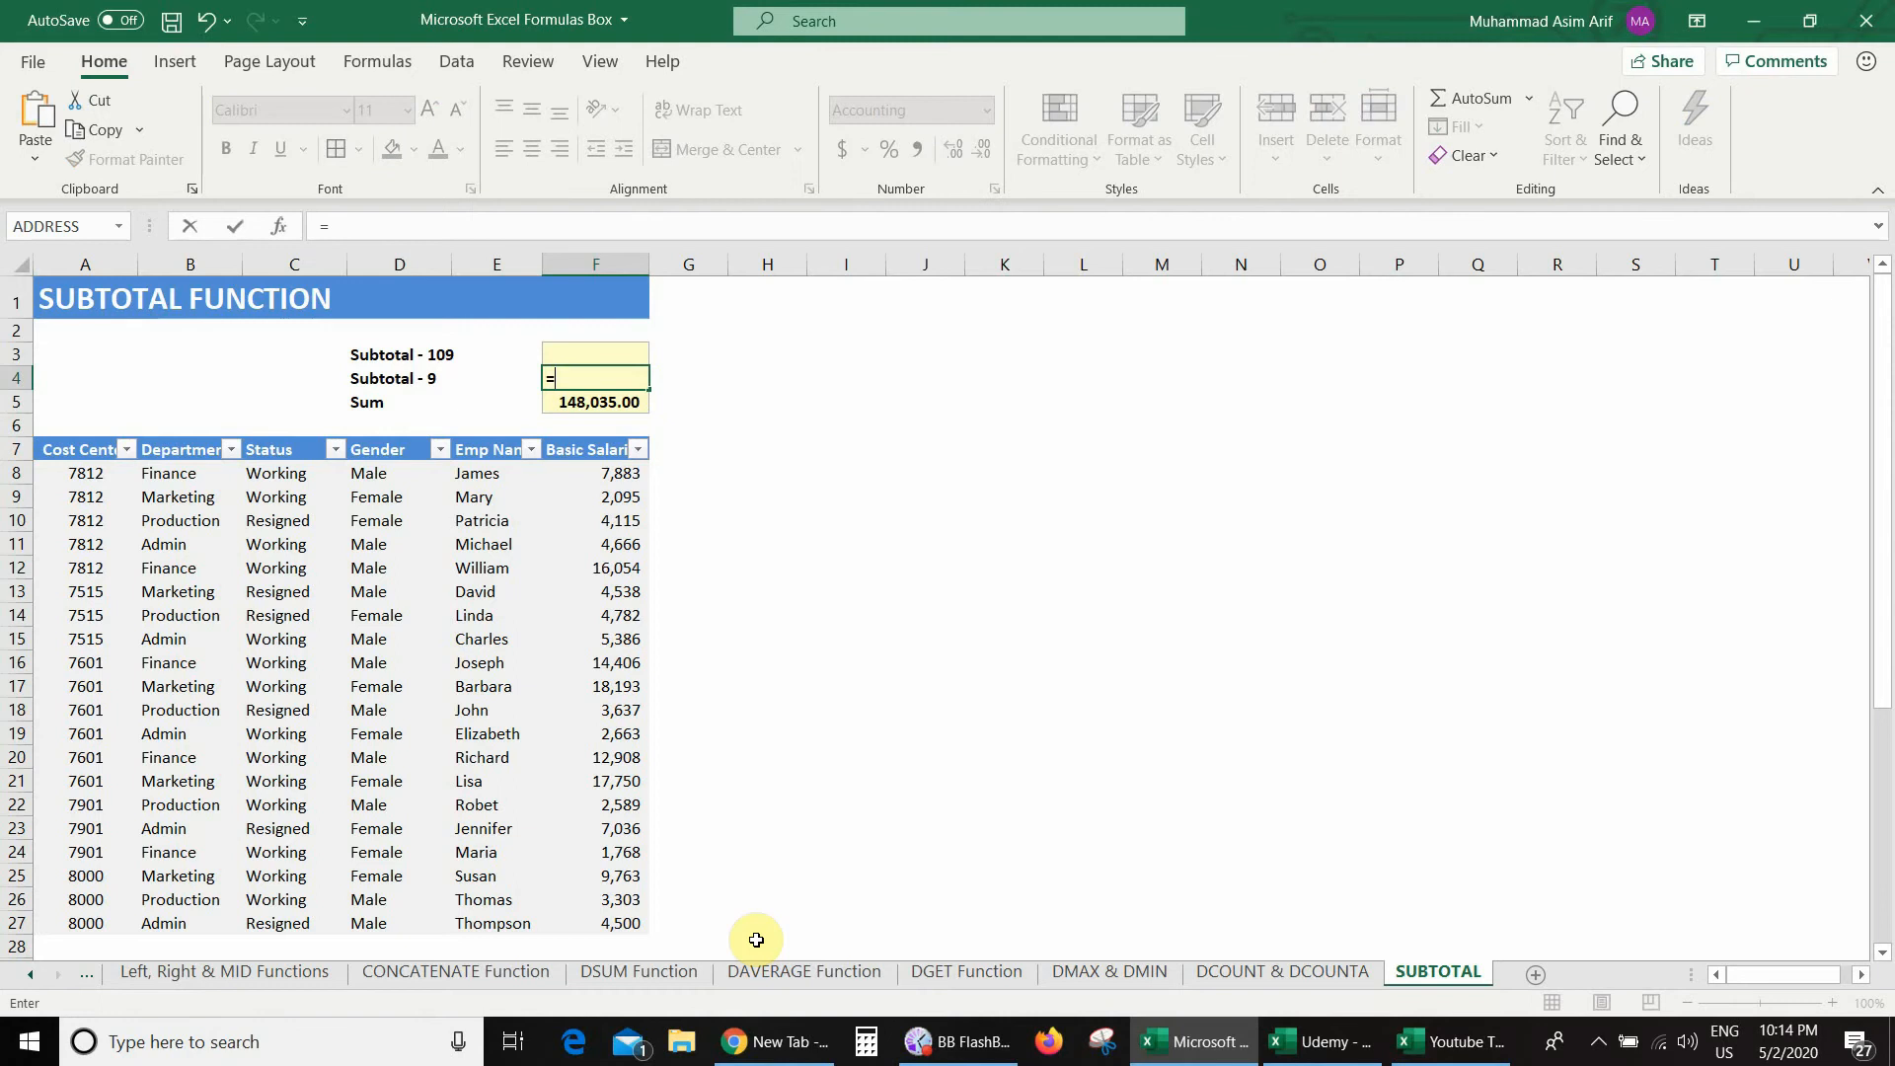
text(subtotal()
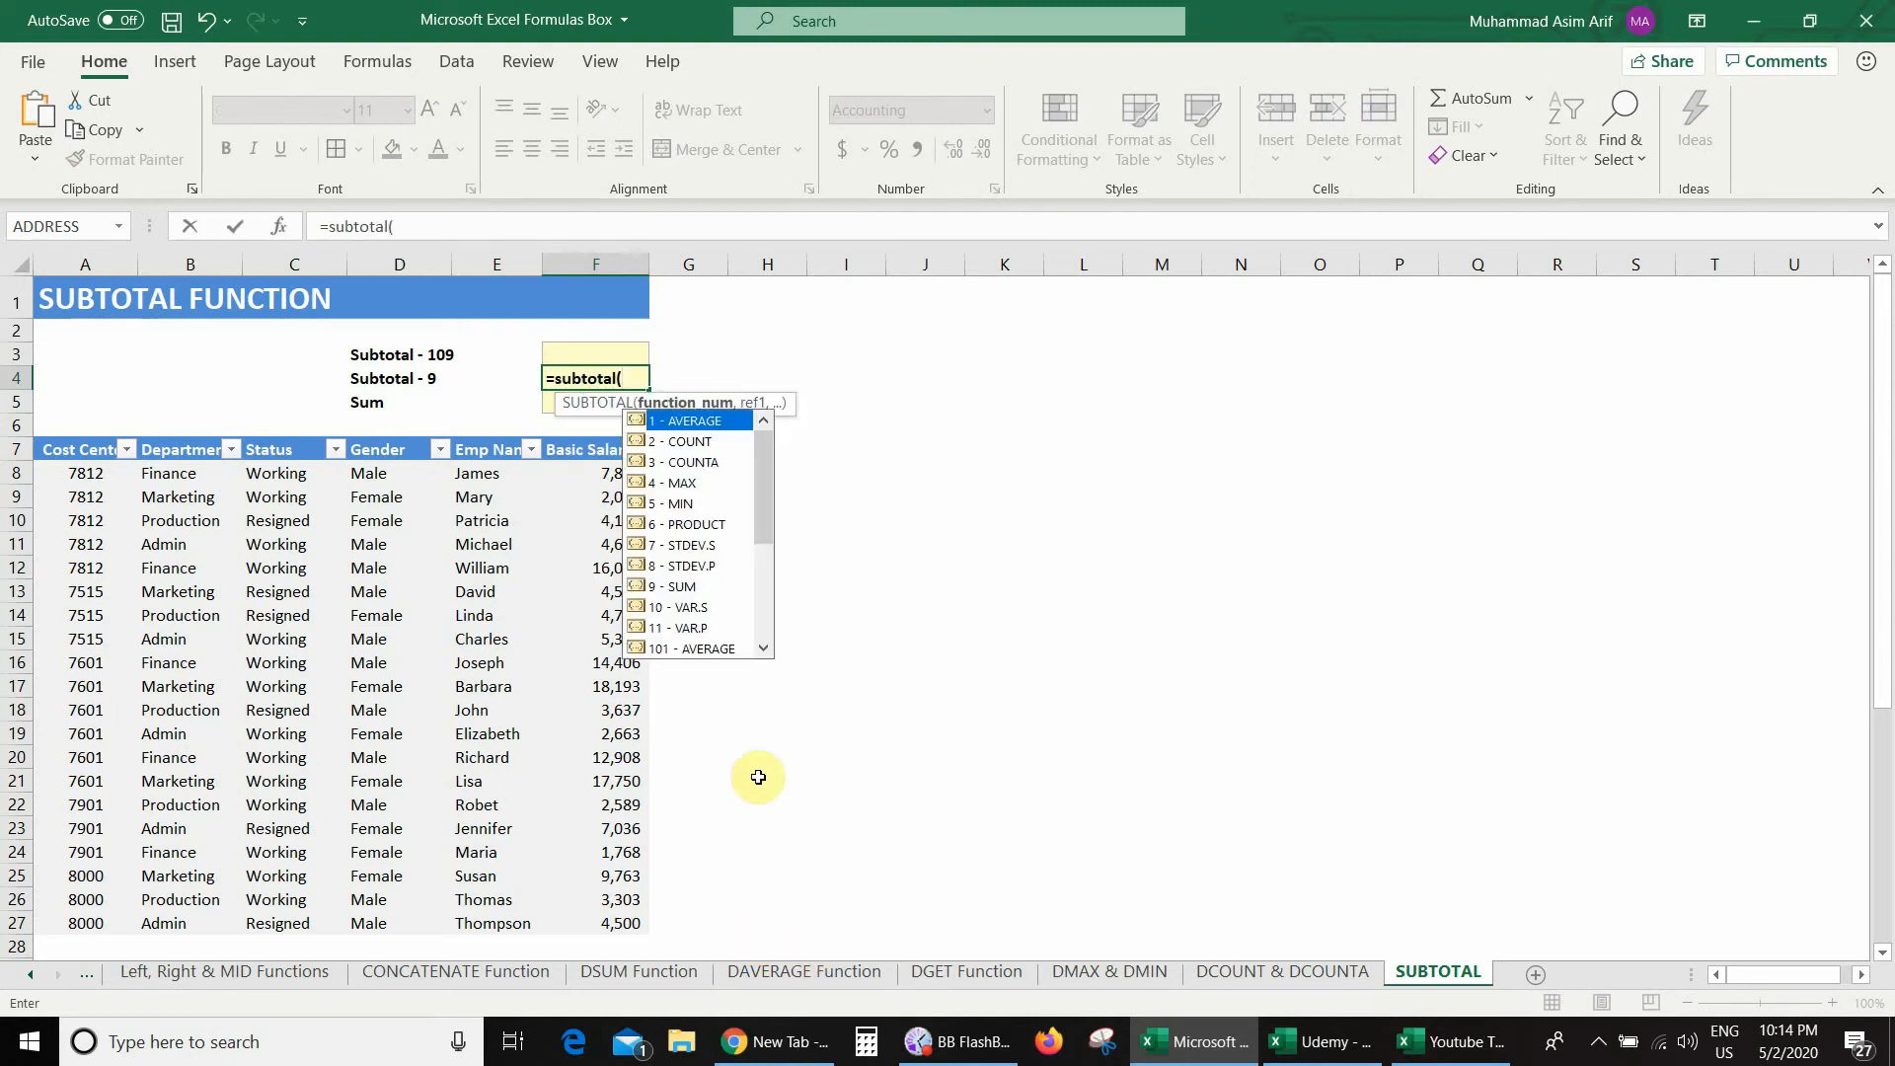
mouse_move(767, 476)
mouse_down()
mouse_move(767, 583)
mouse_move(758, 445)
mouse_up()
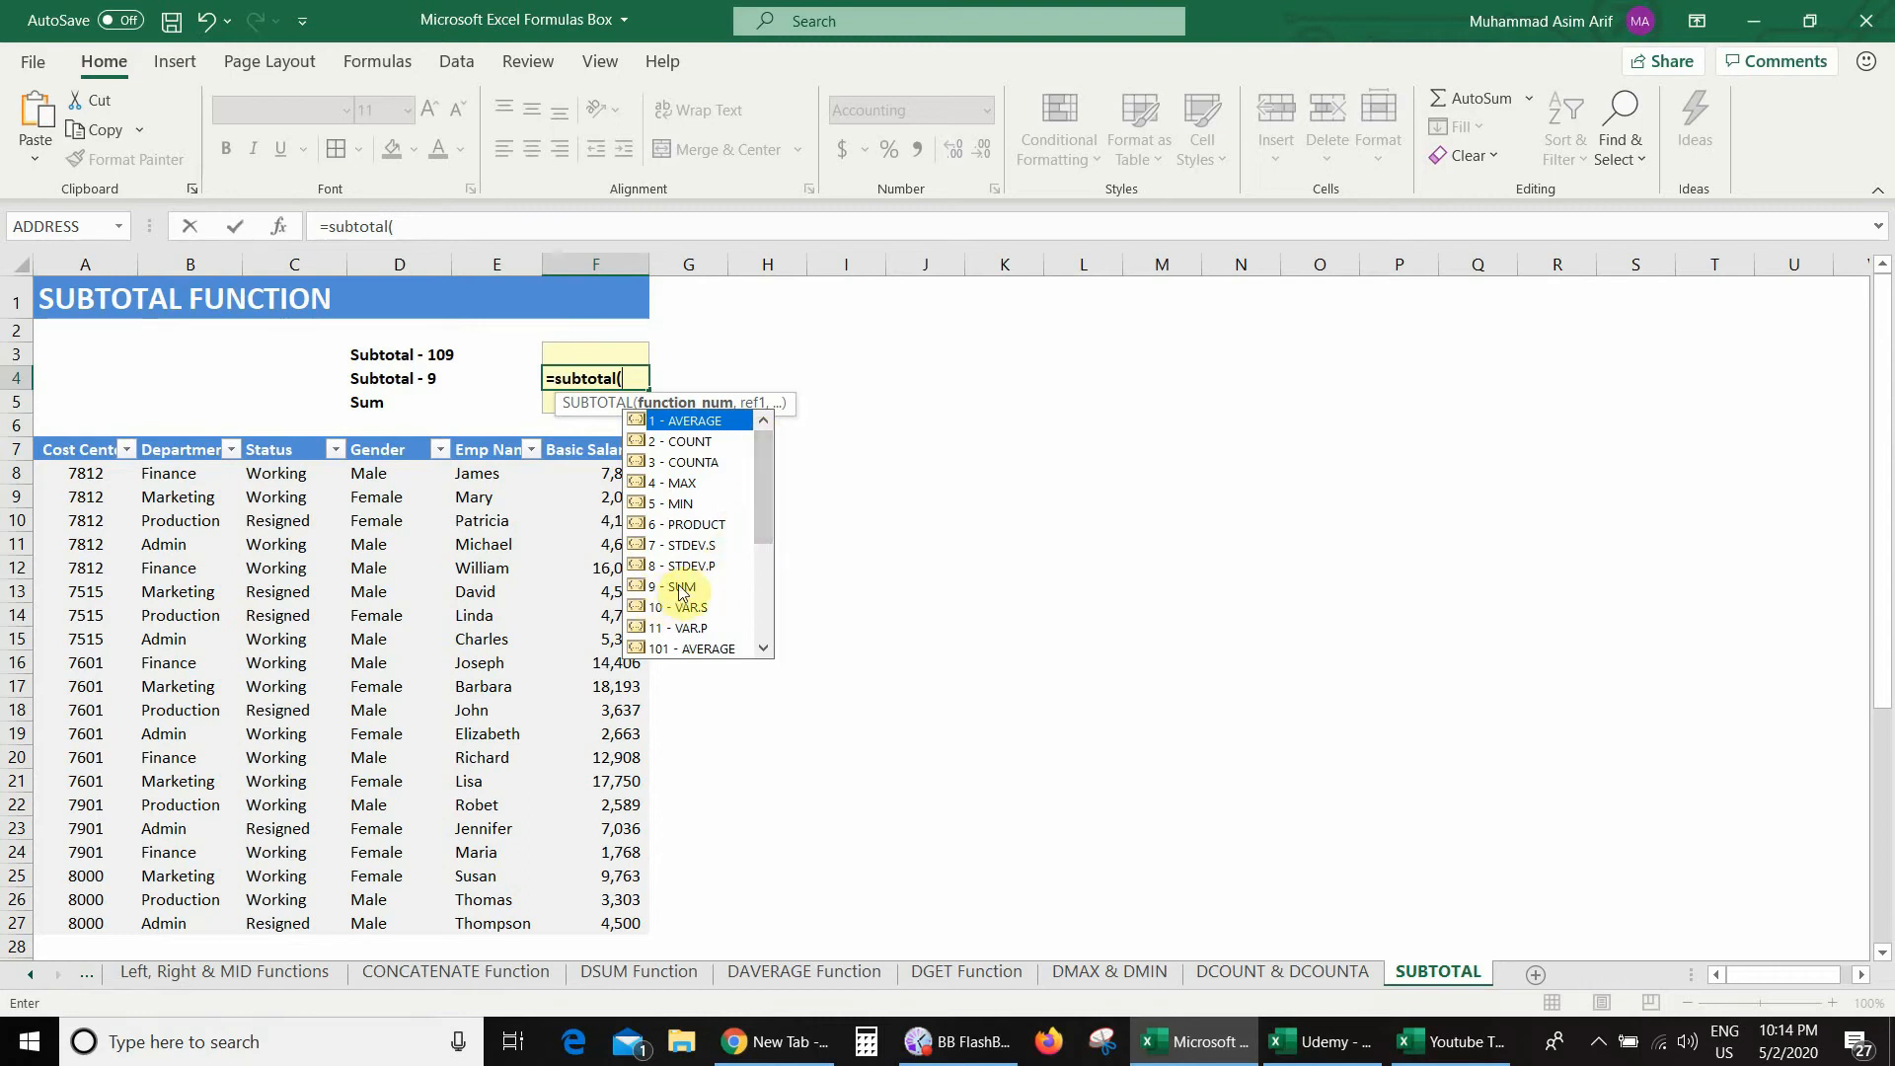
drag(760, 515, 763, 614)
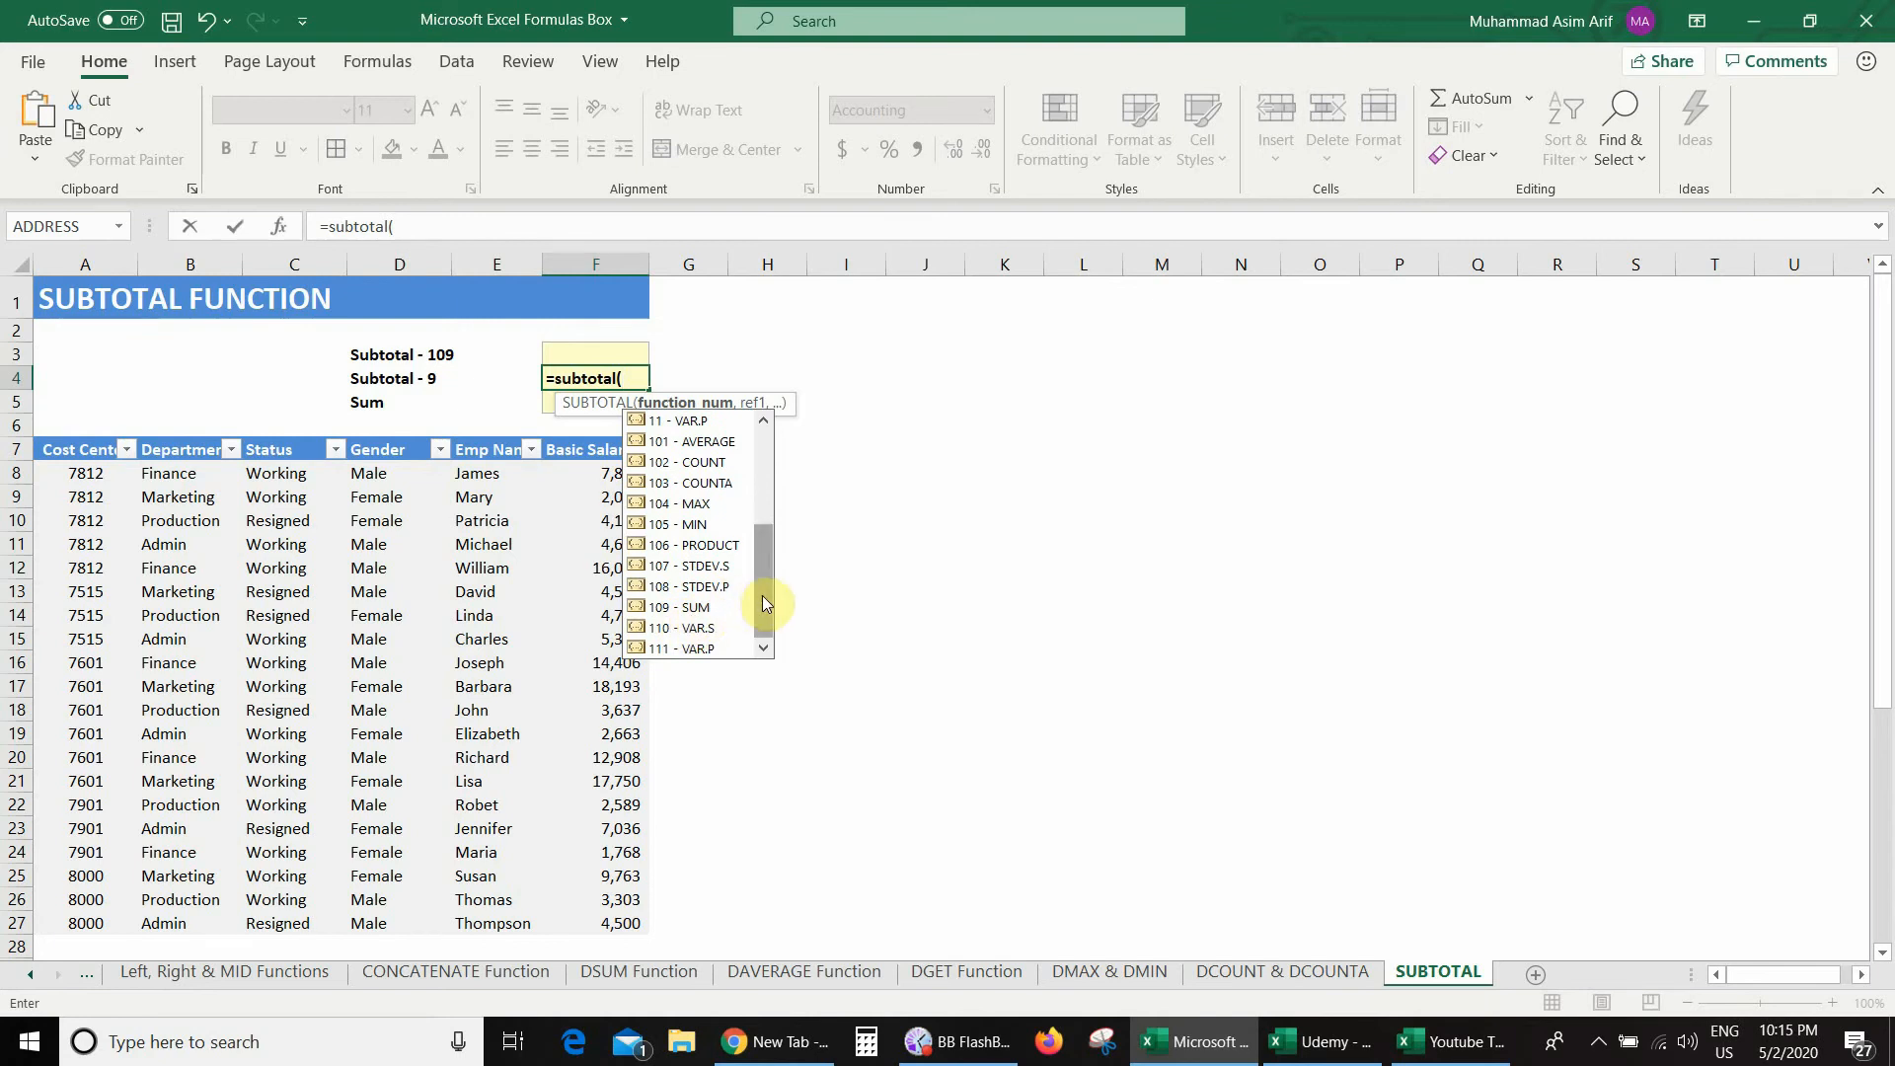
scroll(758, 482, up, 3)
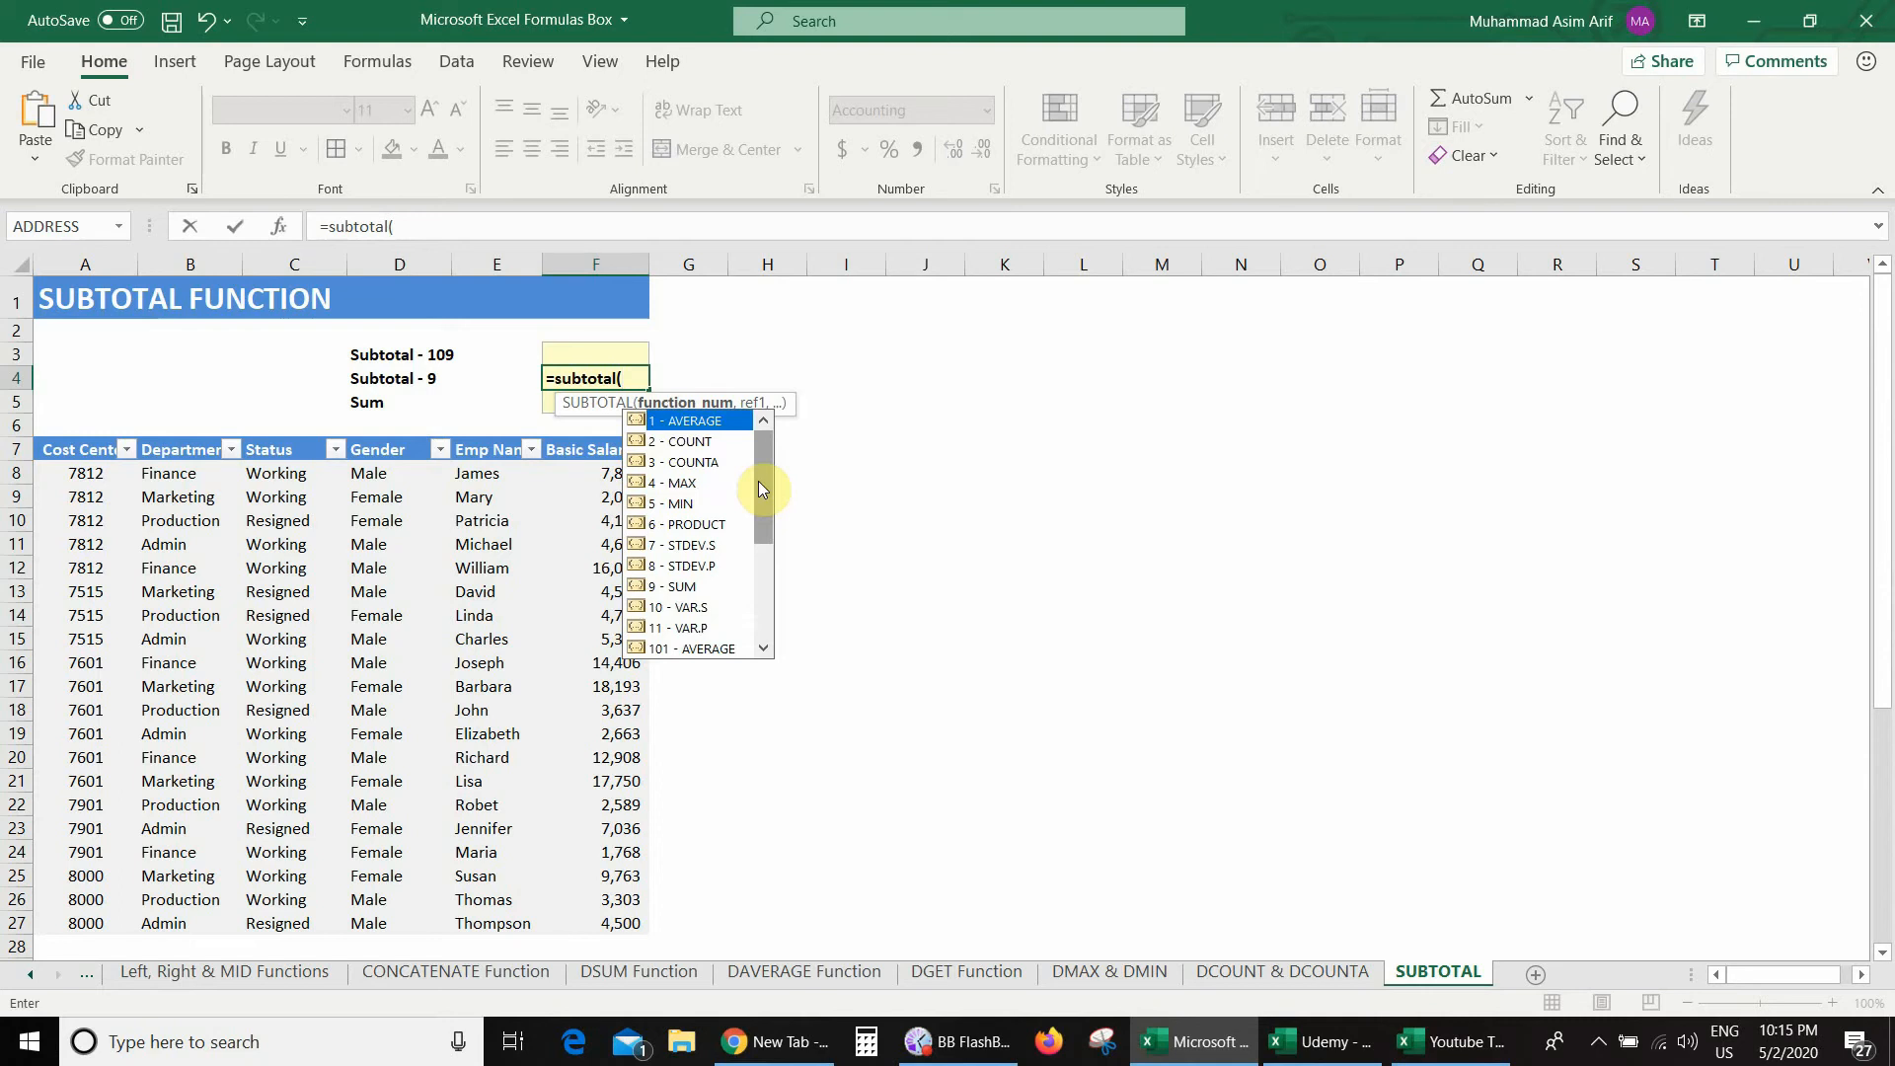
Complete the F4 SUBTOTAL formula with function number 9 and the range F8:F27
text(9,)
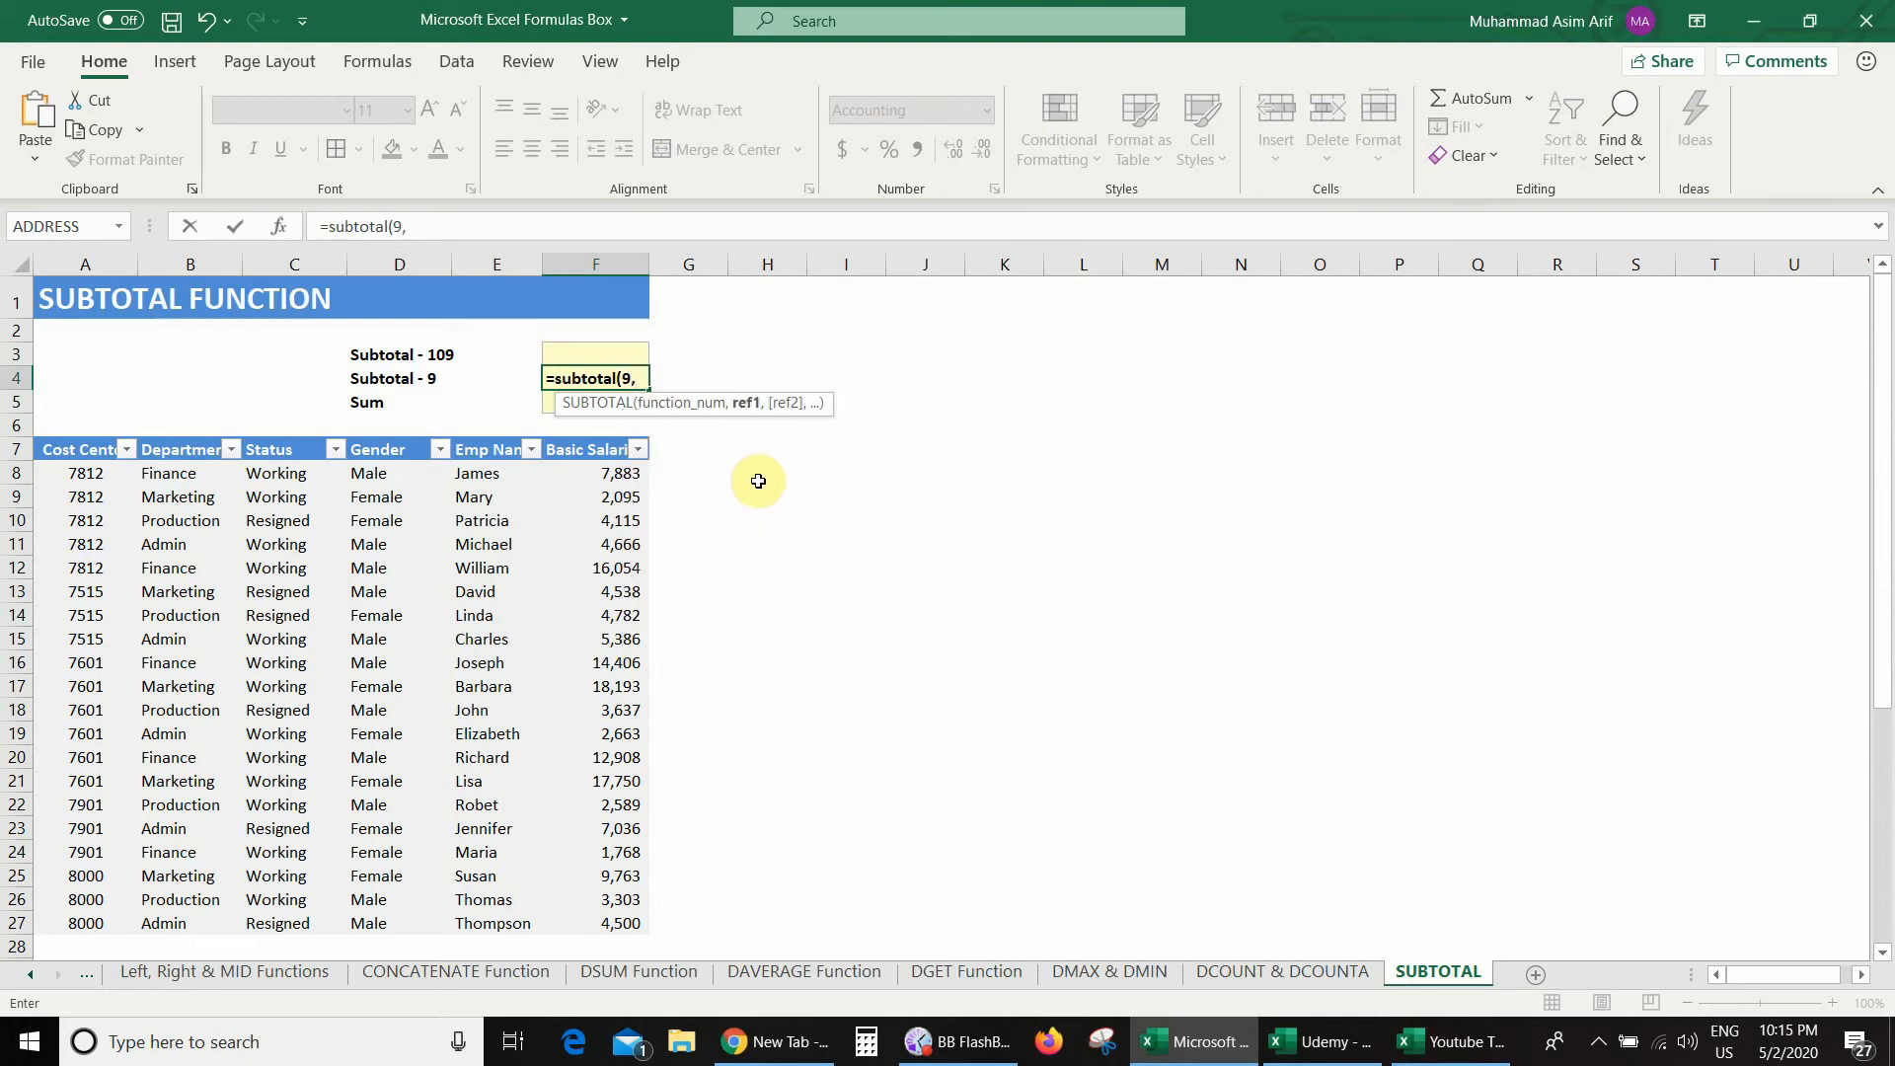
key(Down)
key(Down)
key(Down)
key(Down)
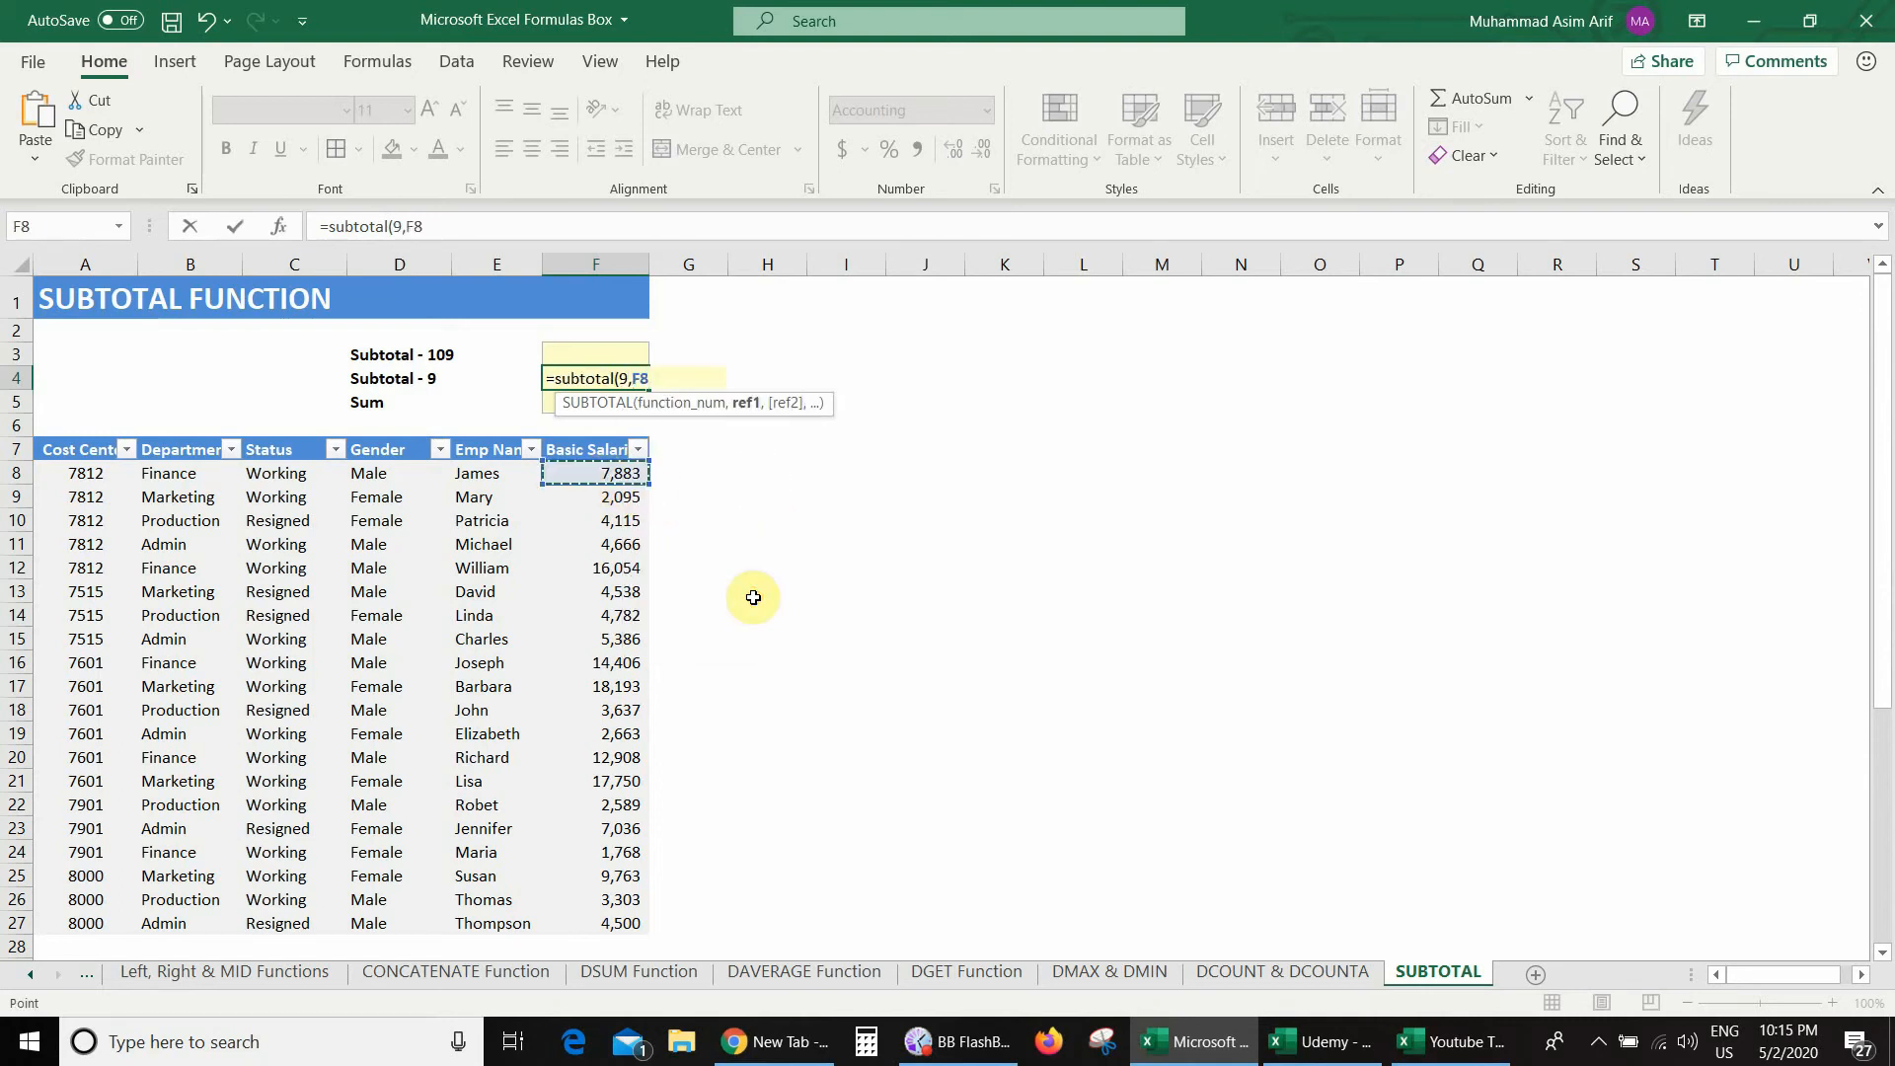
key(ctrl+shift+Down)
text())
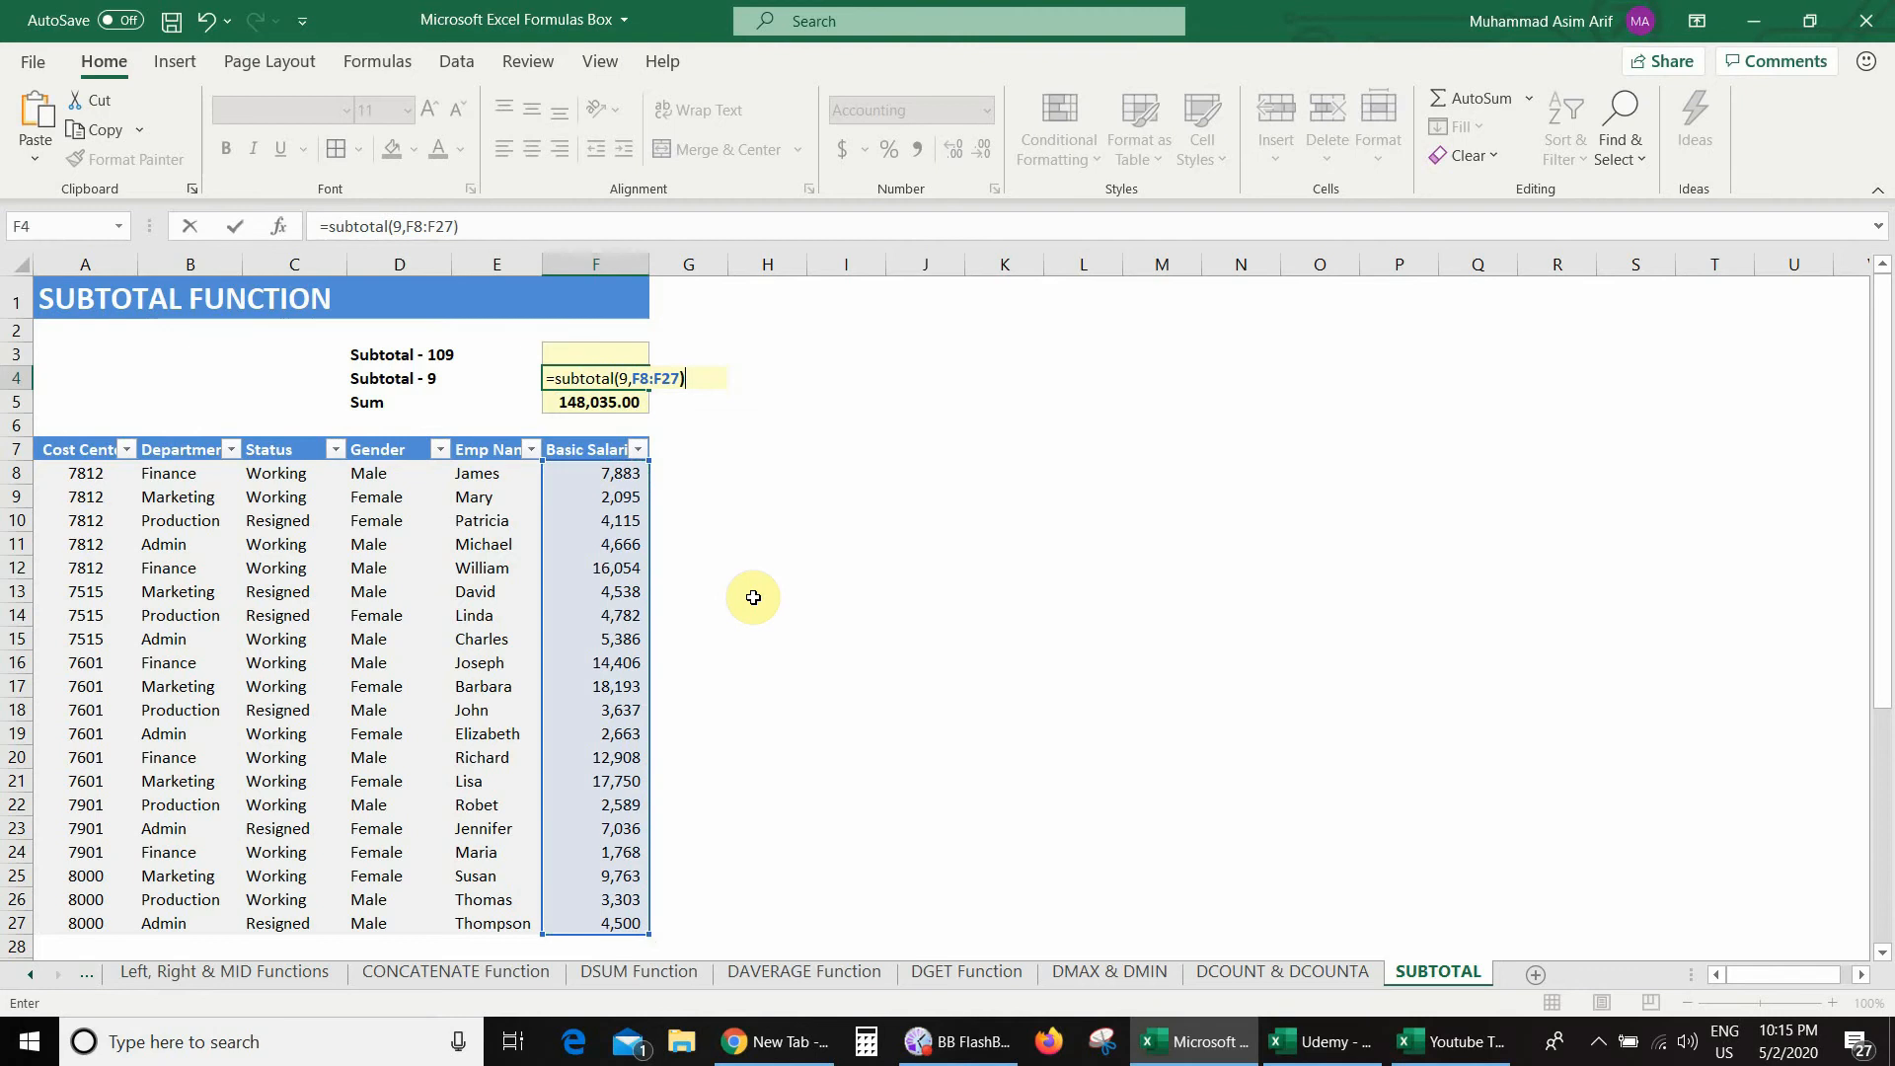
key(Return)
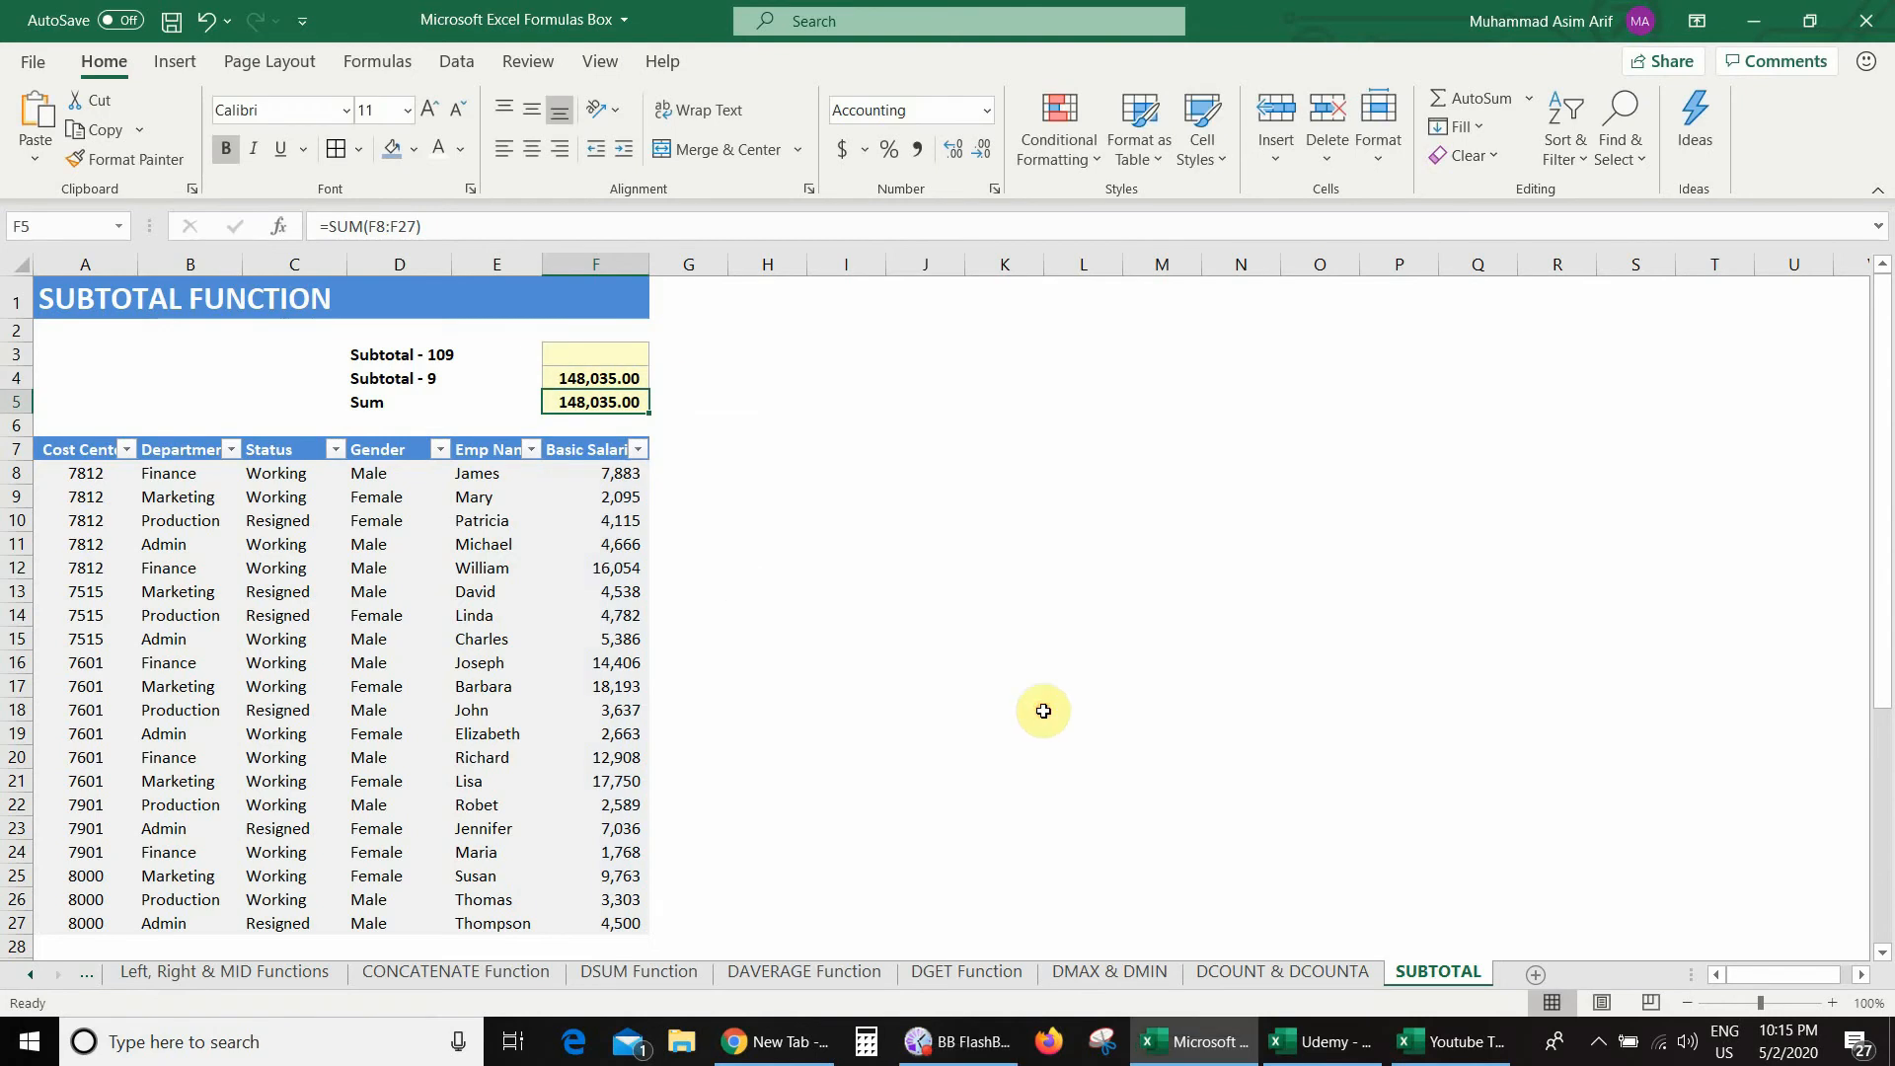
key(Up)
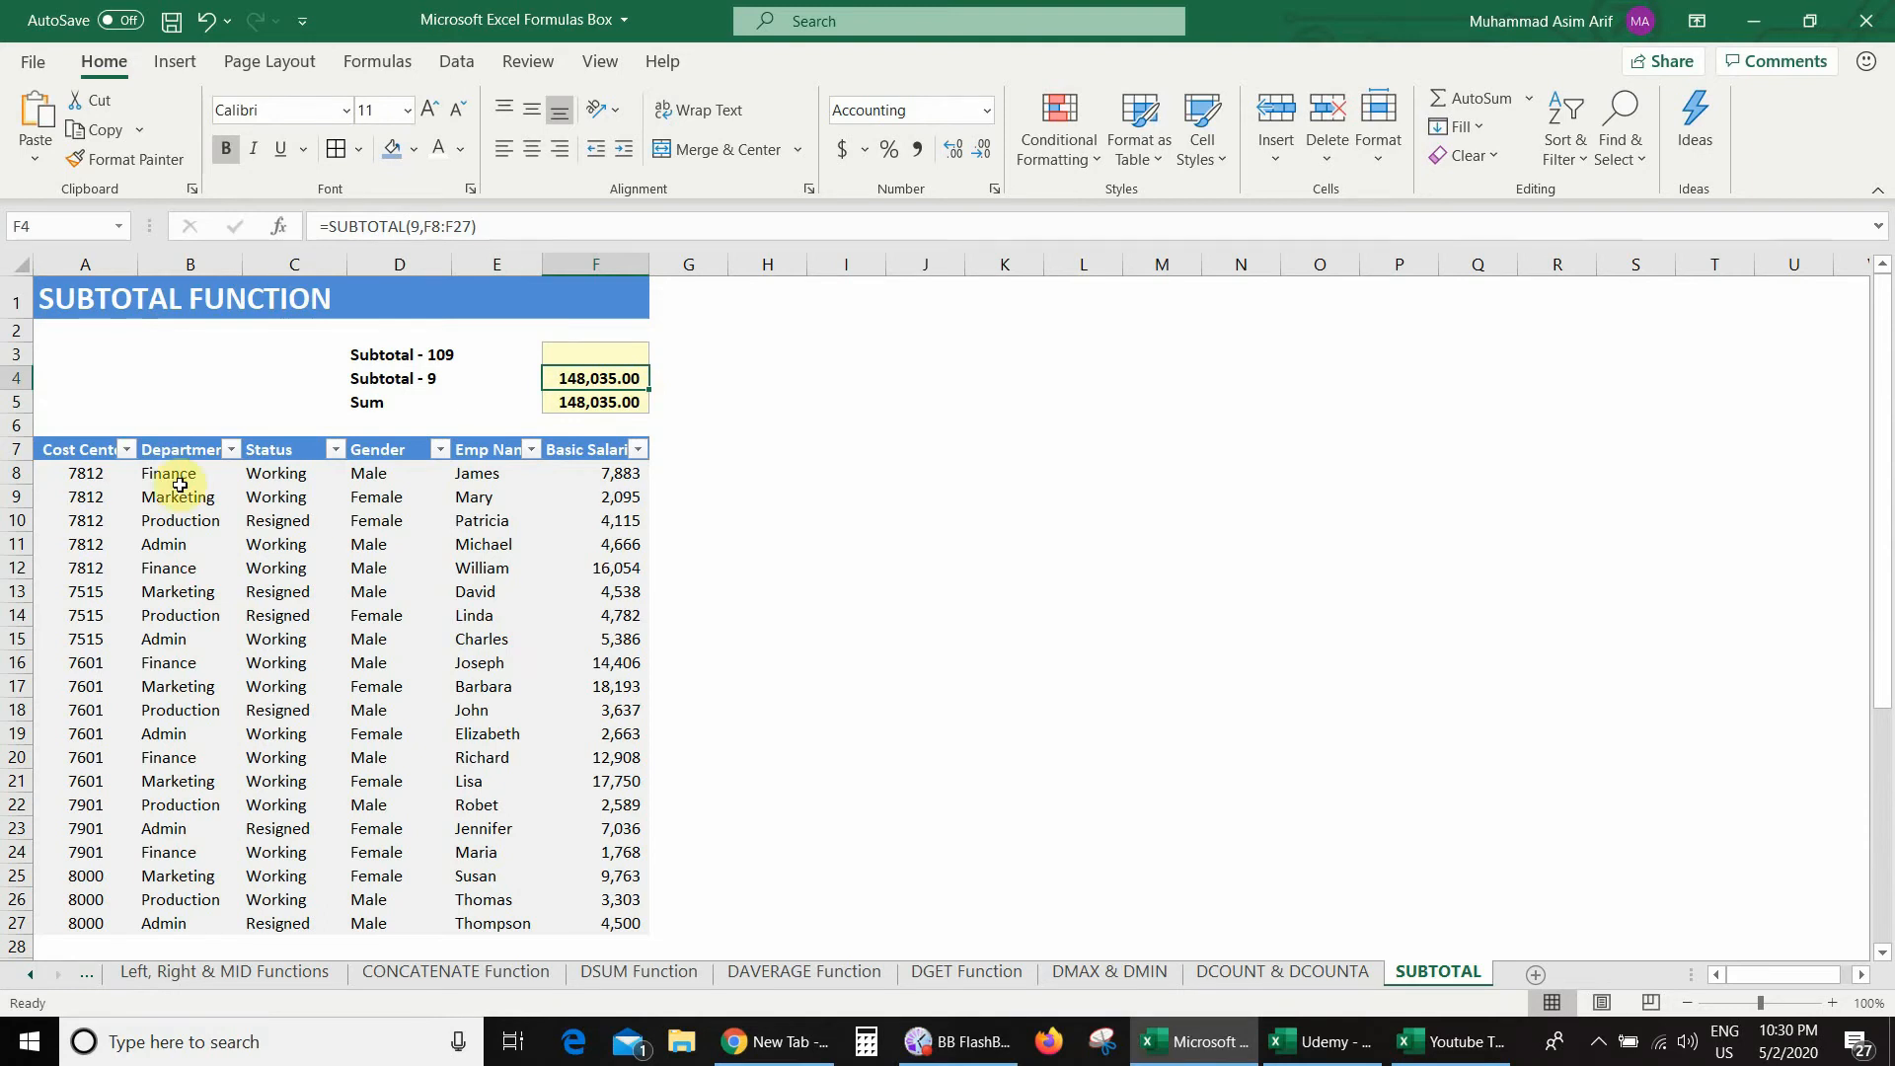
Filter the Department column to only Admin and compare the Sum and Subtotal - 9 cells
click(231, 449)
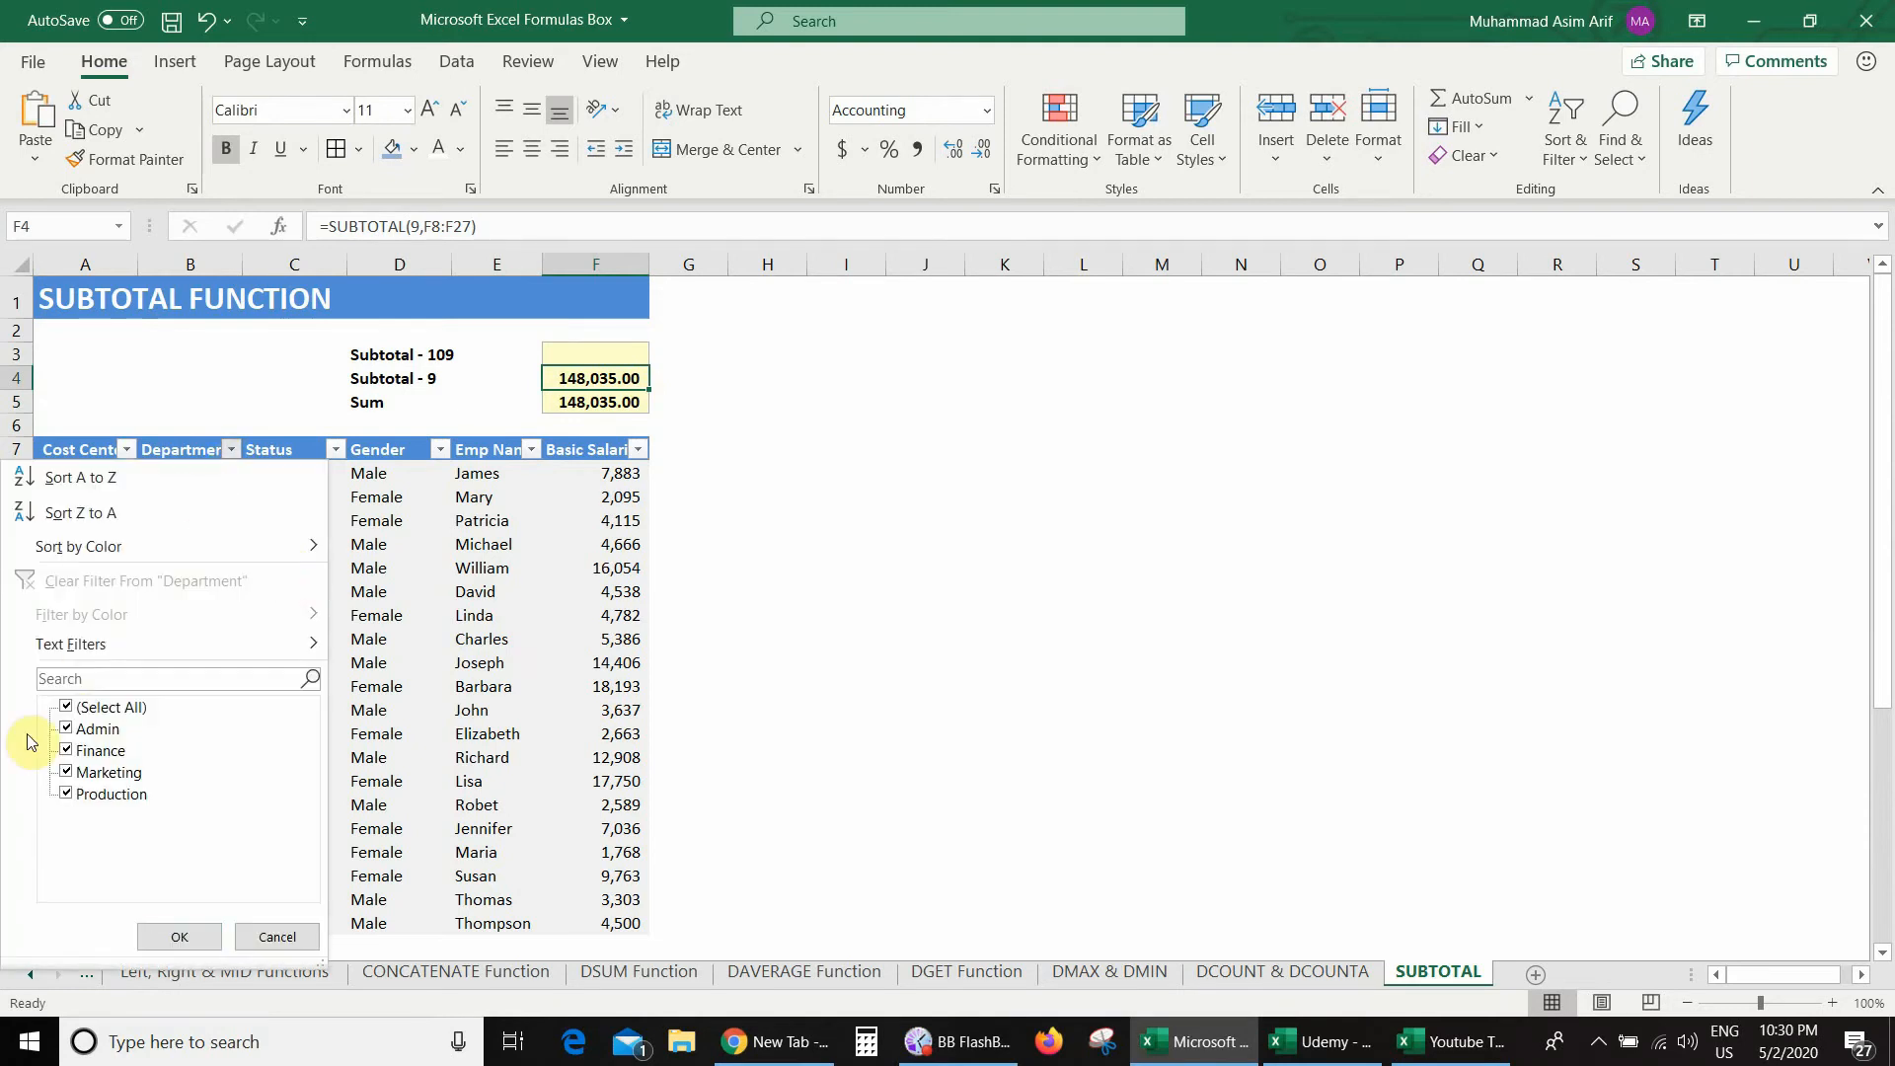
click(83, 707)
key(space)
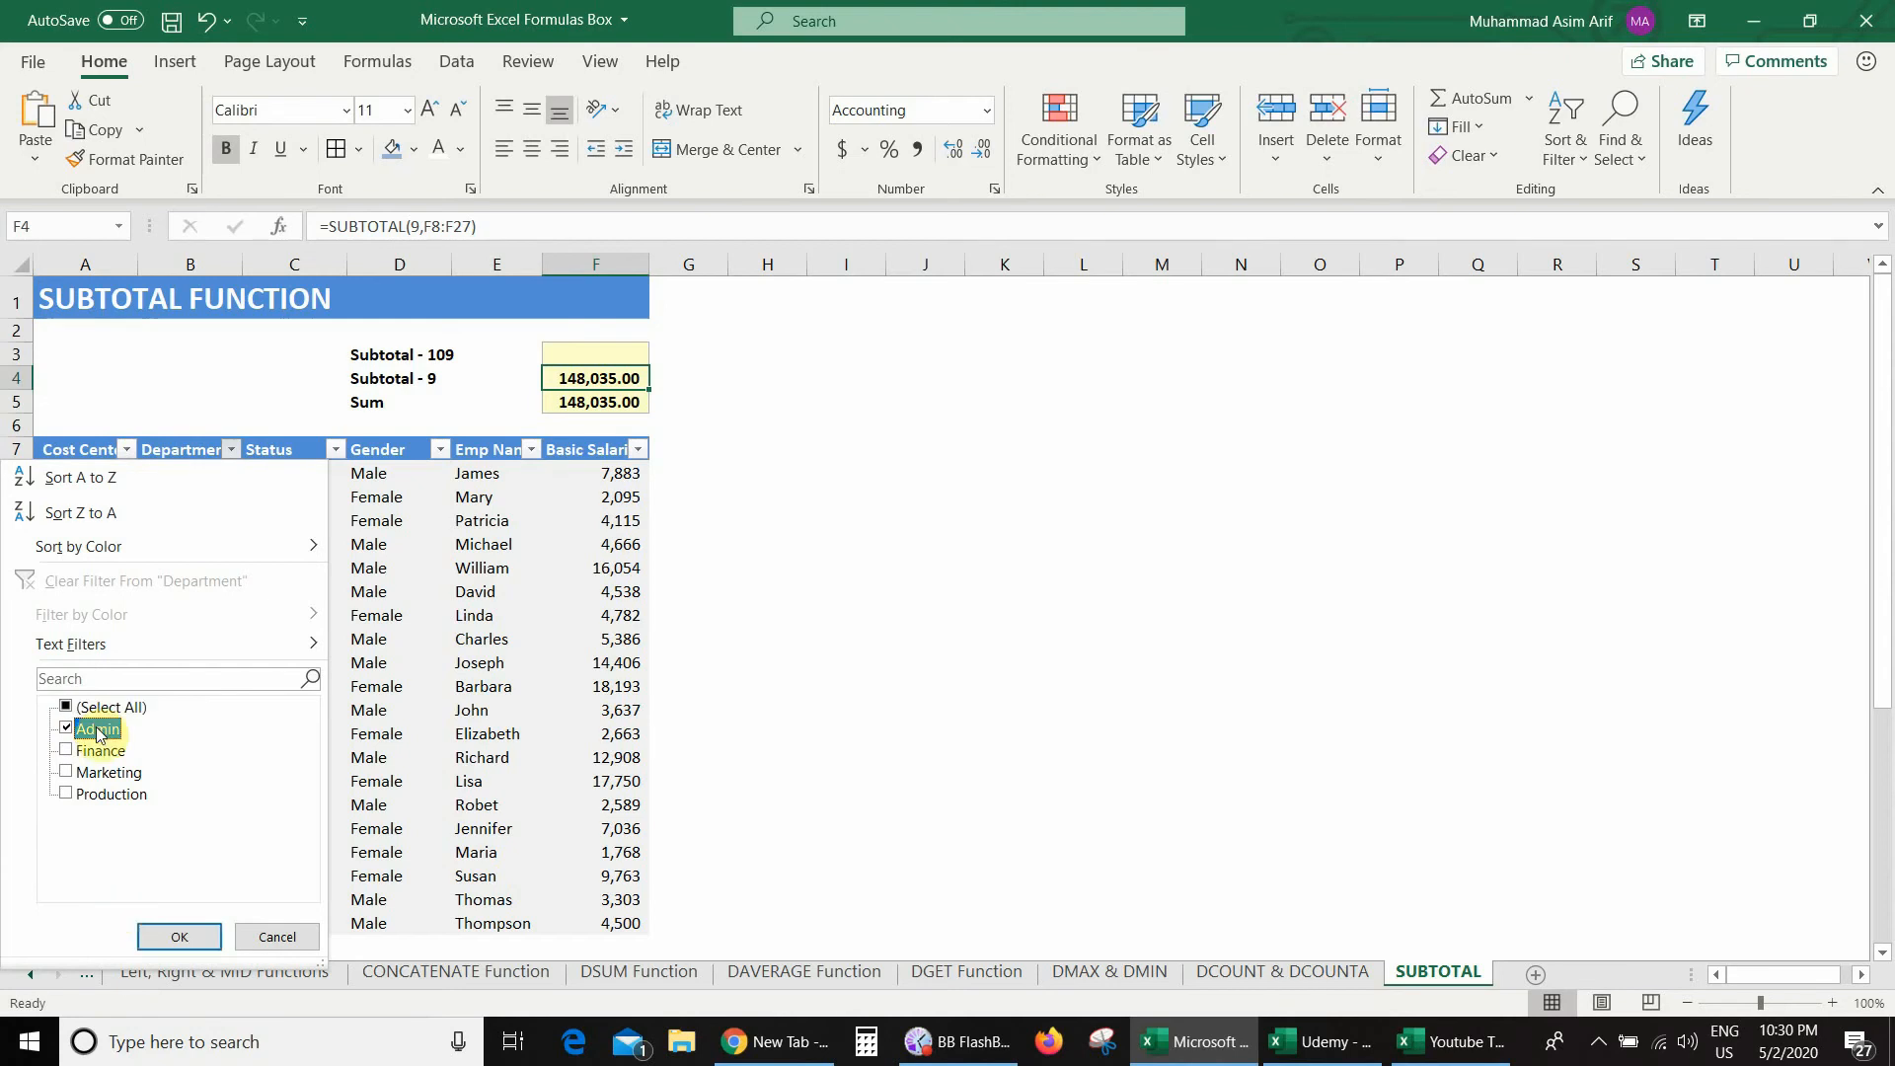
click(174, 939)
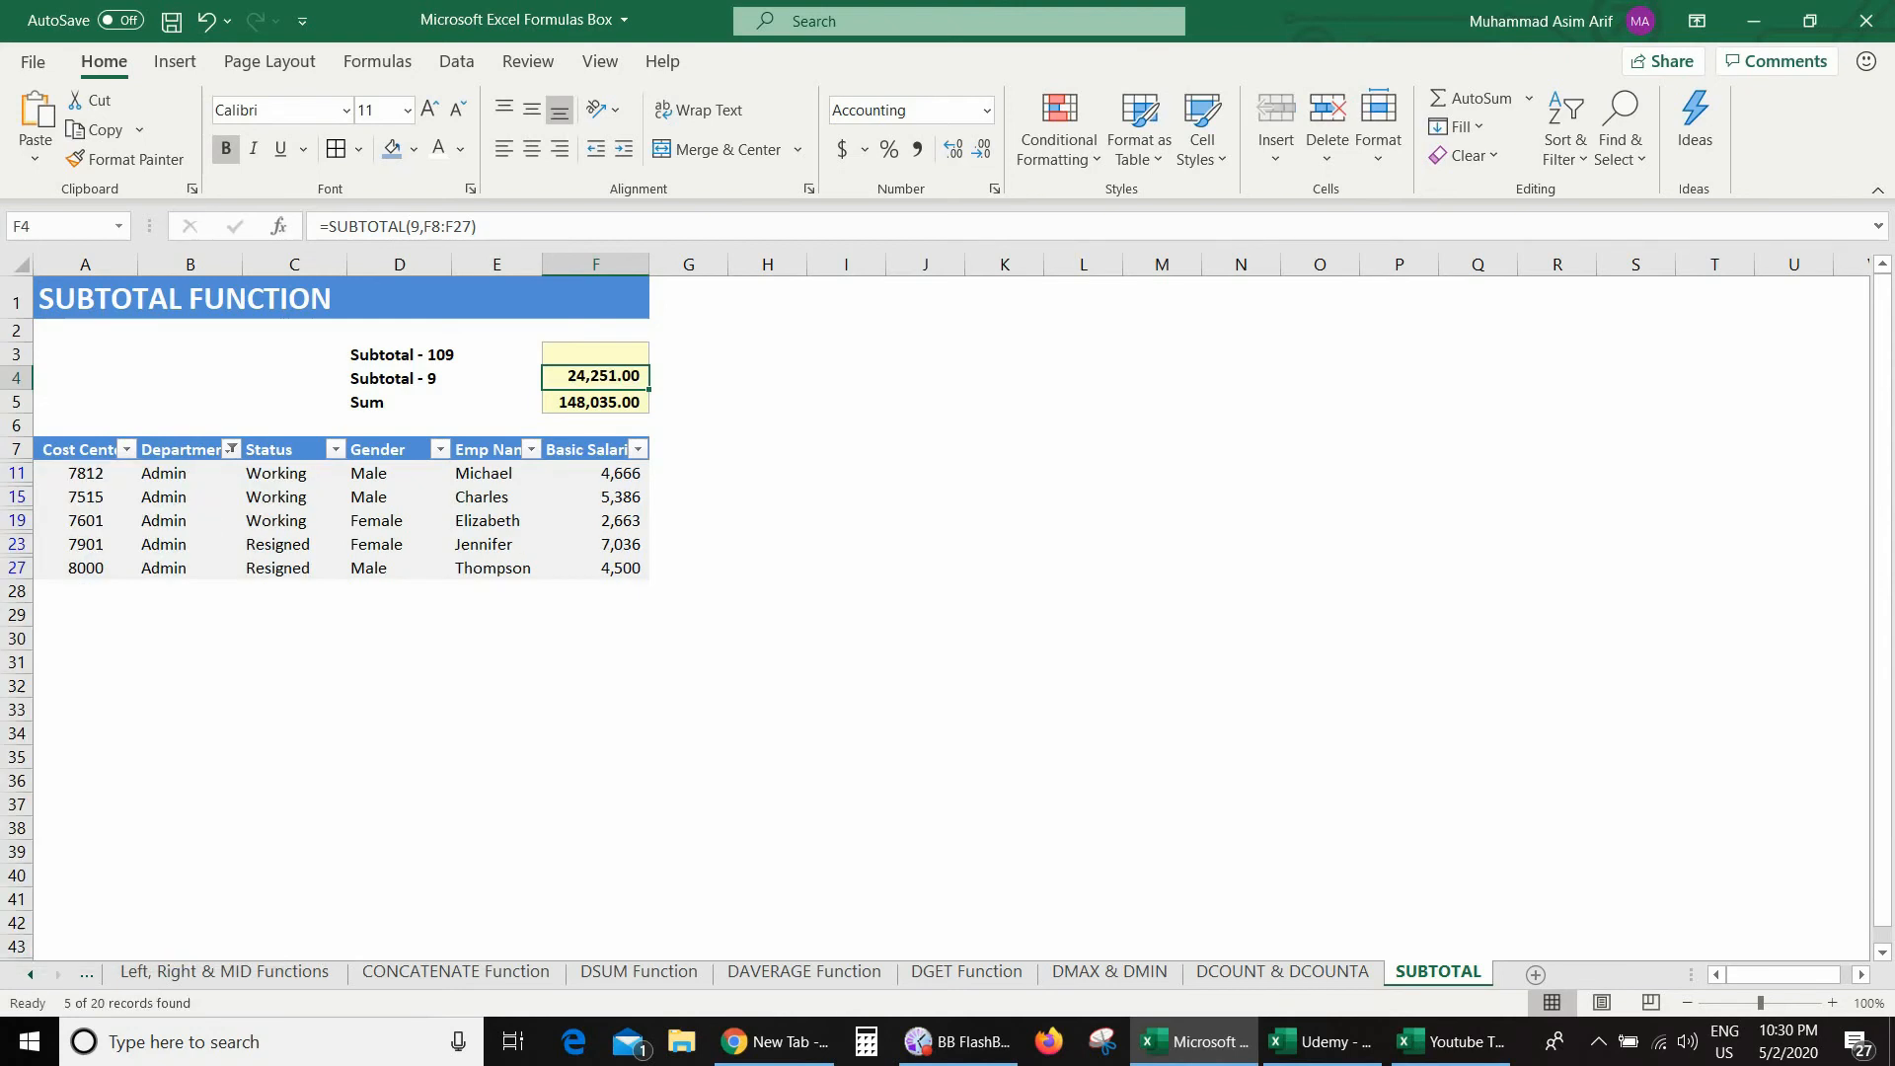
click(592, 422)
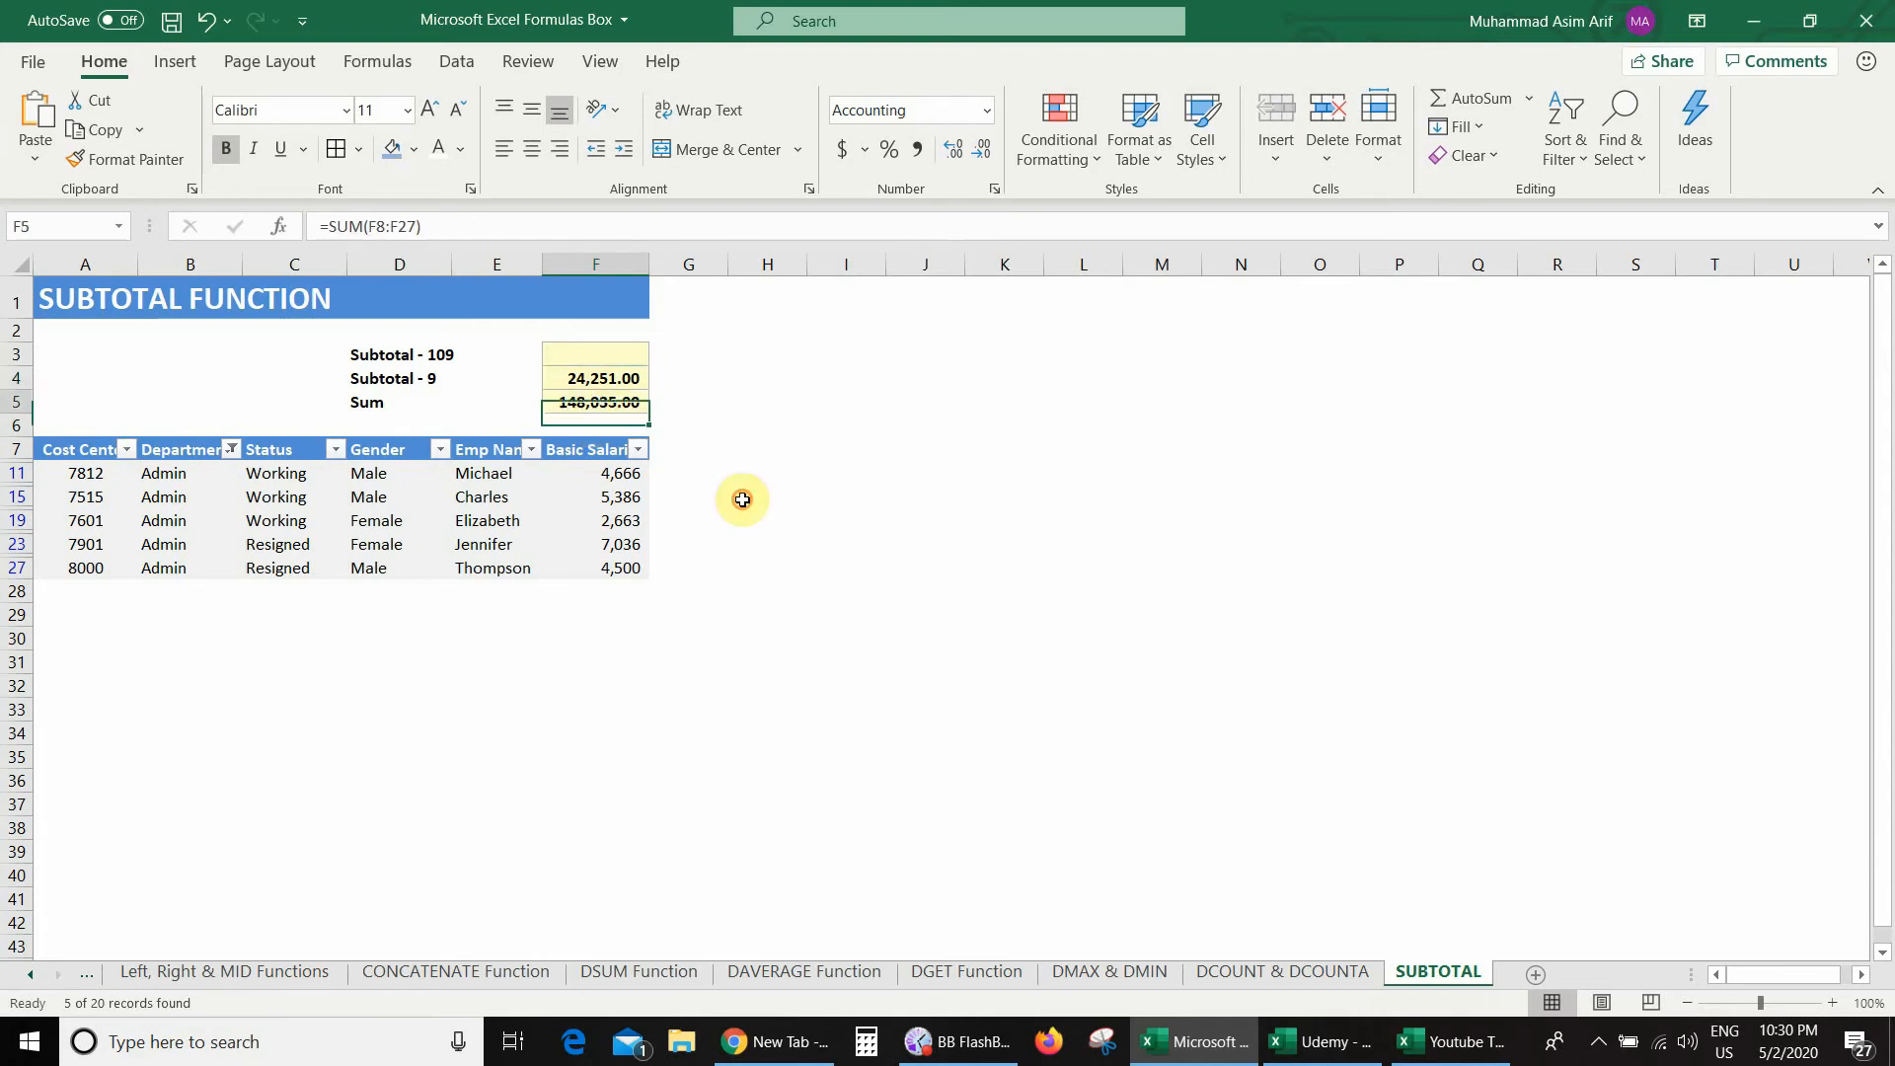
key(Up)
click(589, 378)
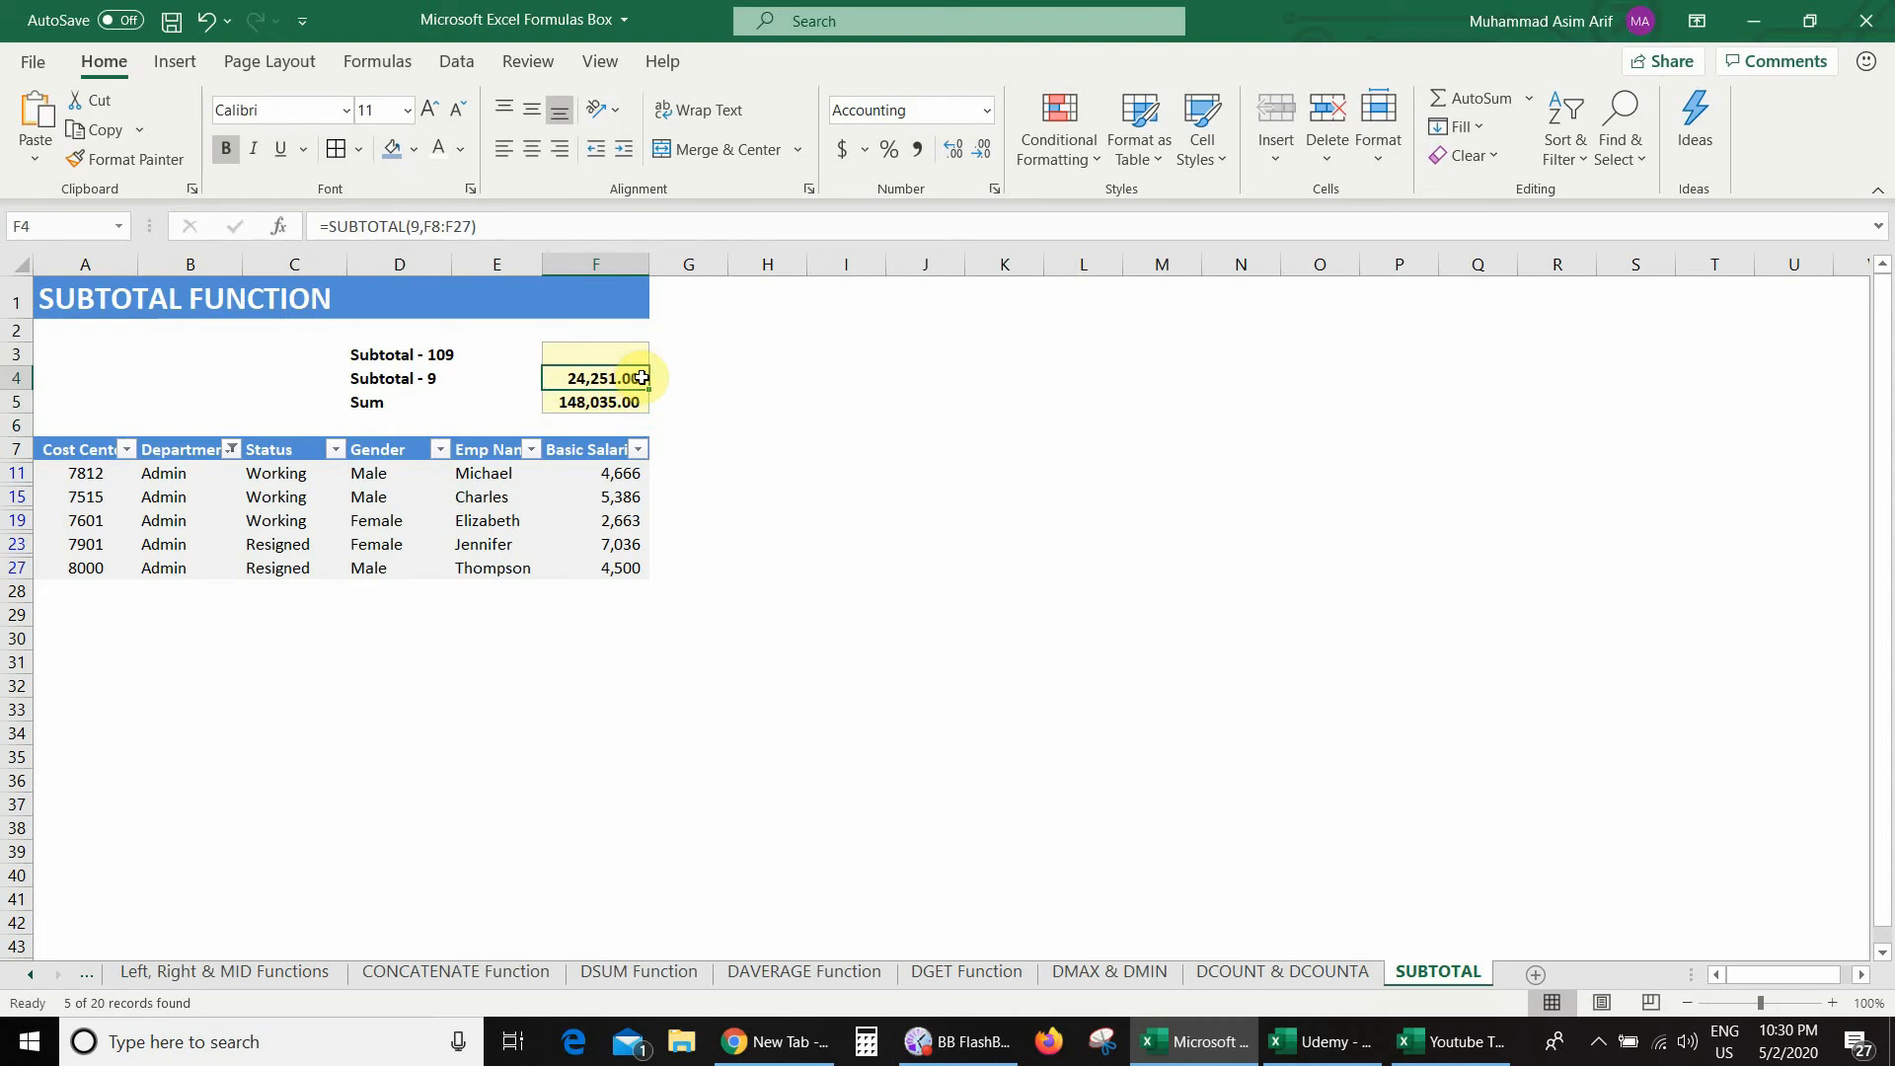
Change the Department filter from Admin to only Finance and check the Sum cell F5
click(231, 449)
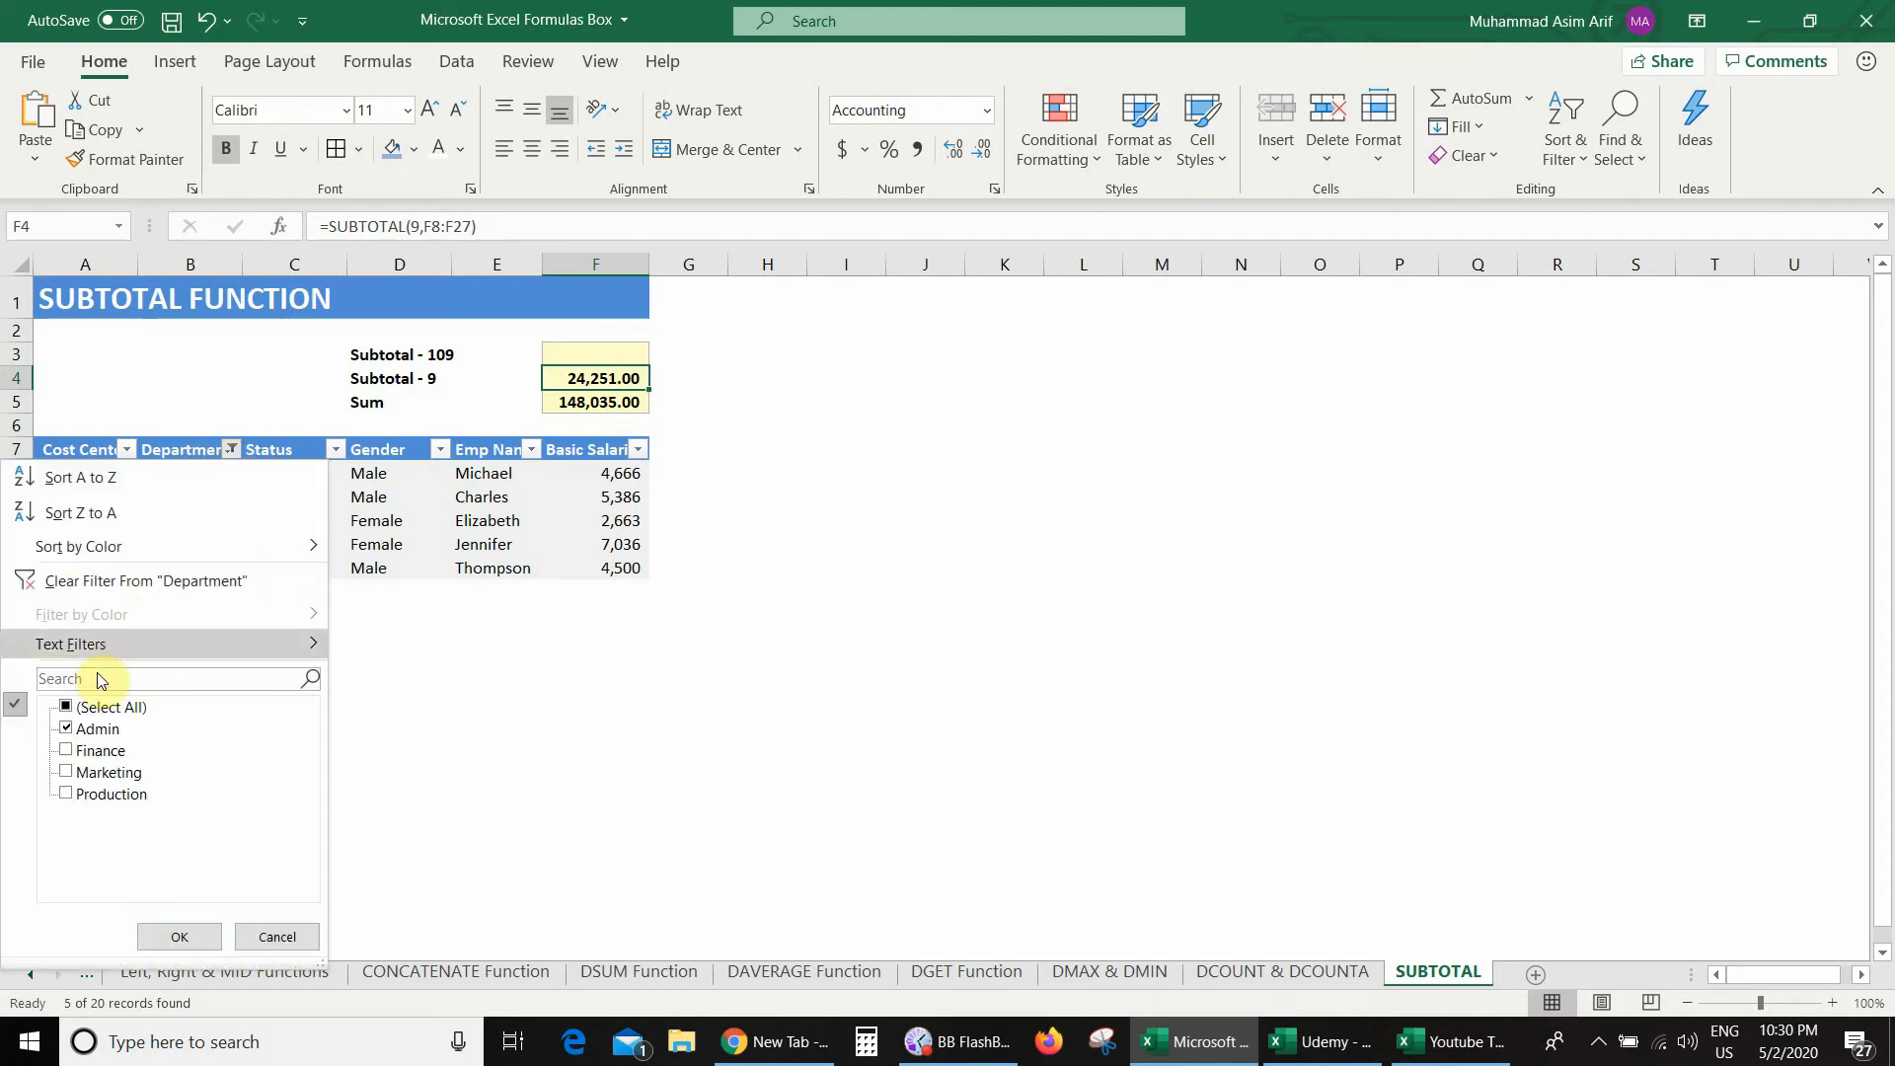
click(97, 729)
click(95, 753)
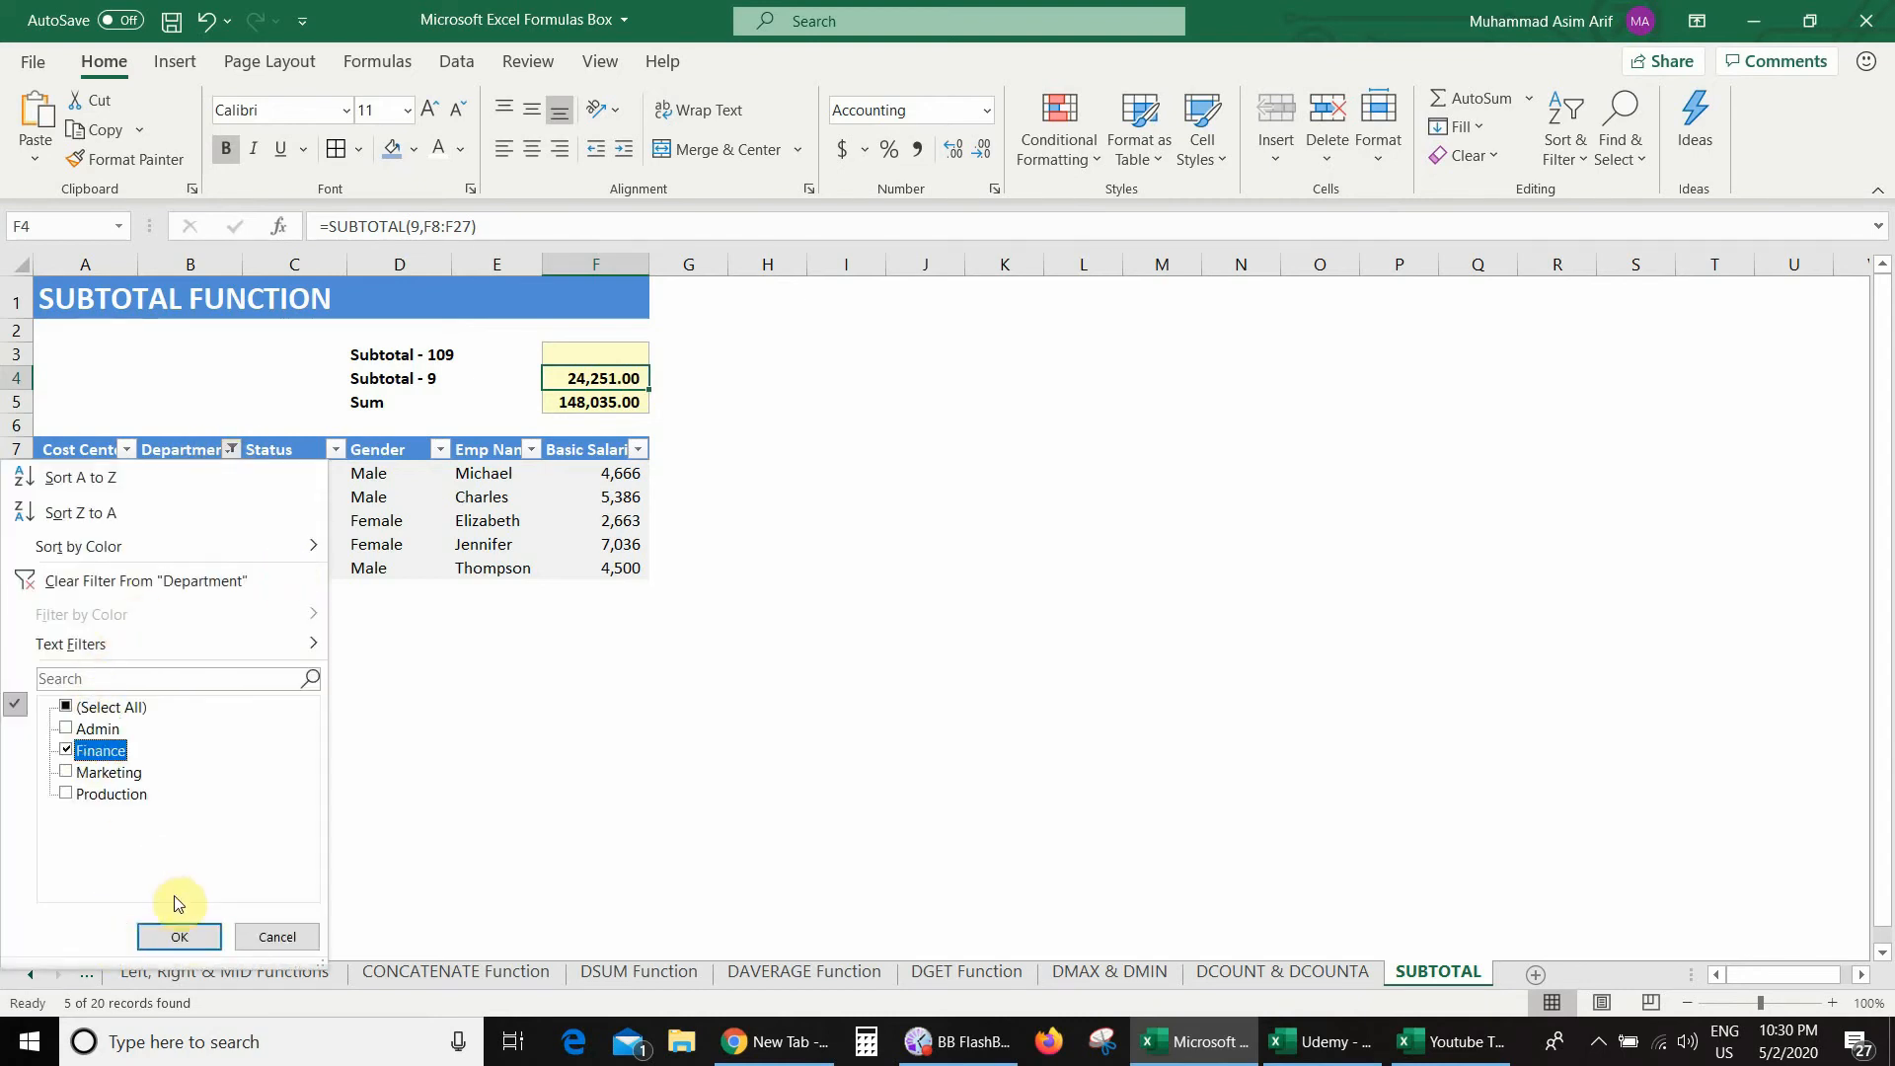
click(180, 936)
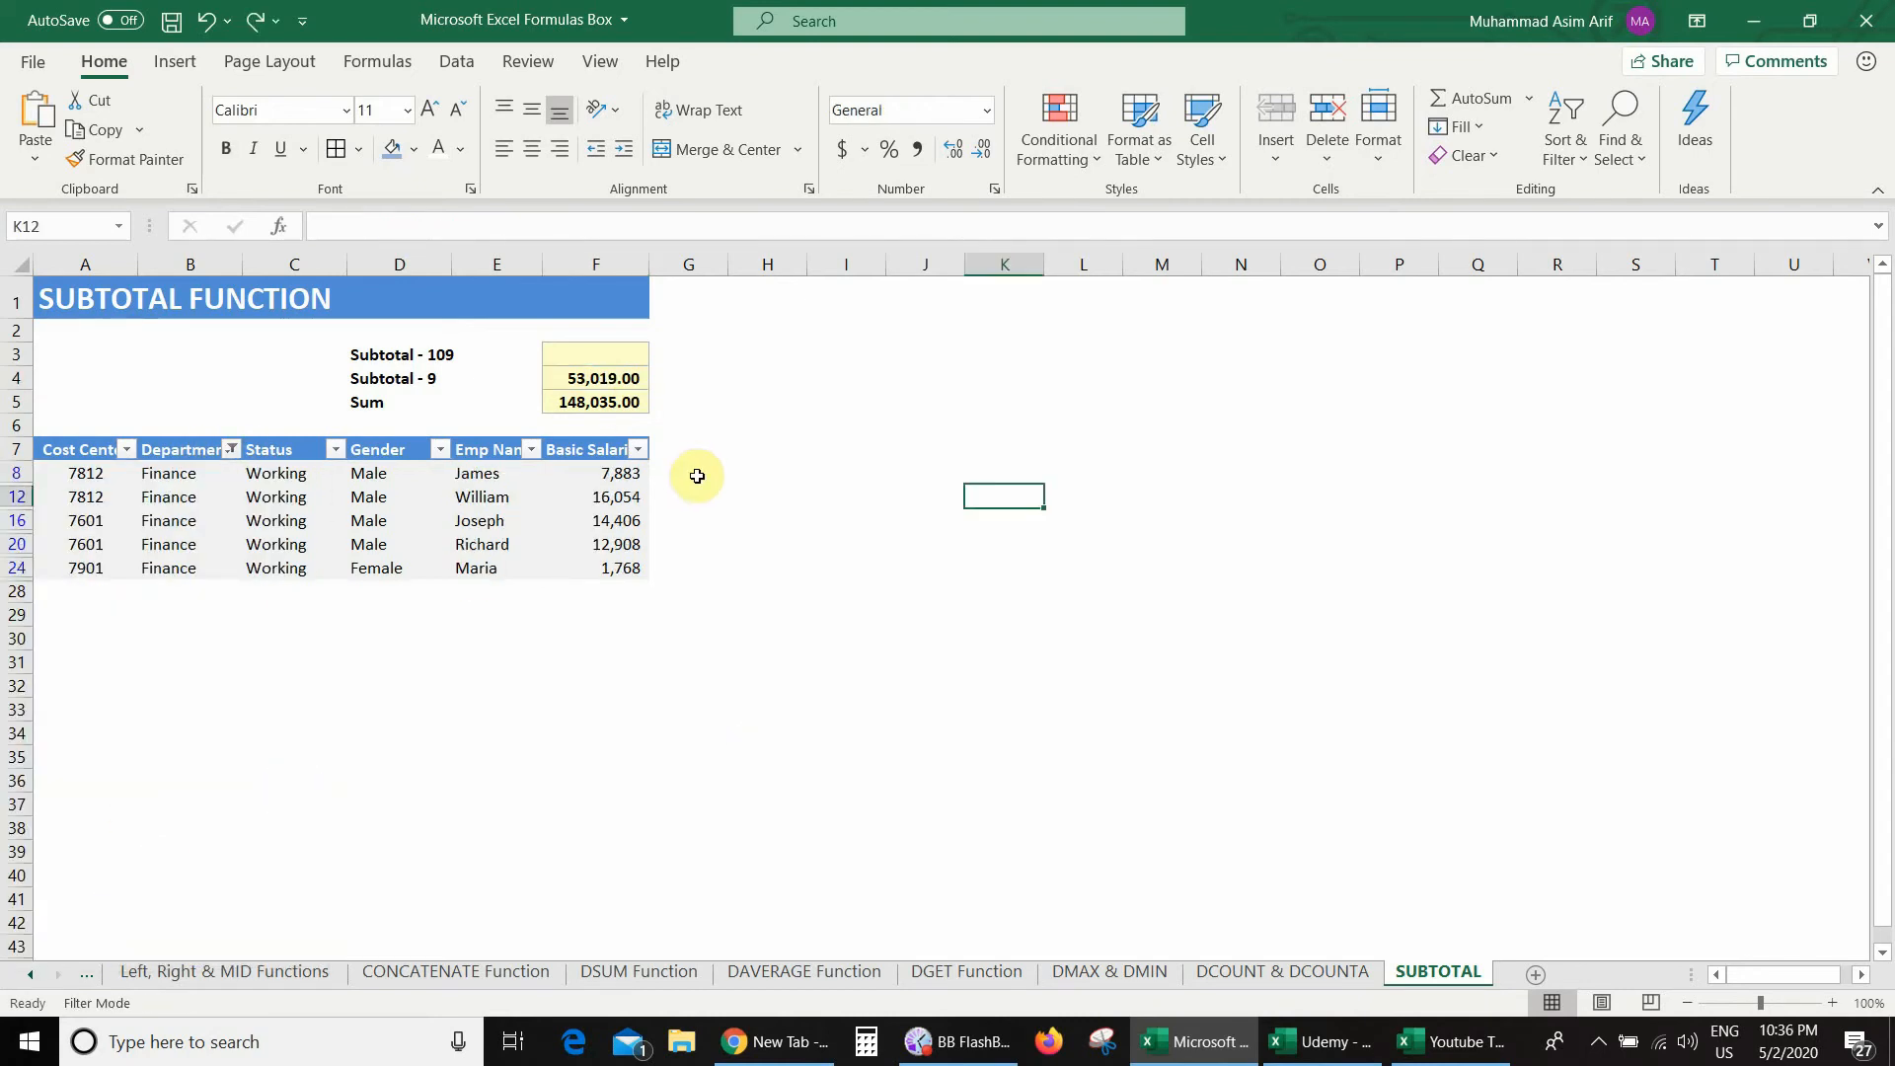
click(599, 401)
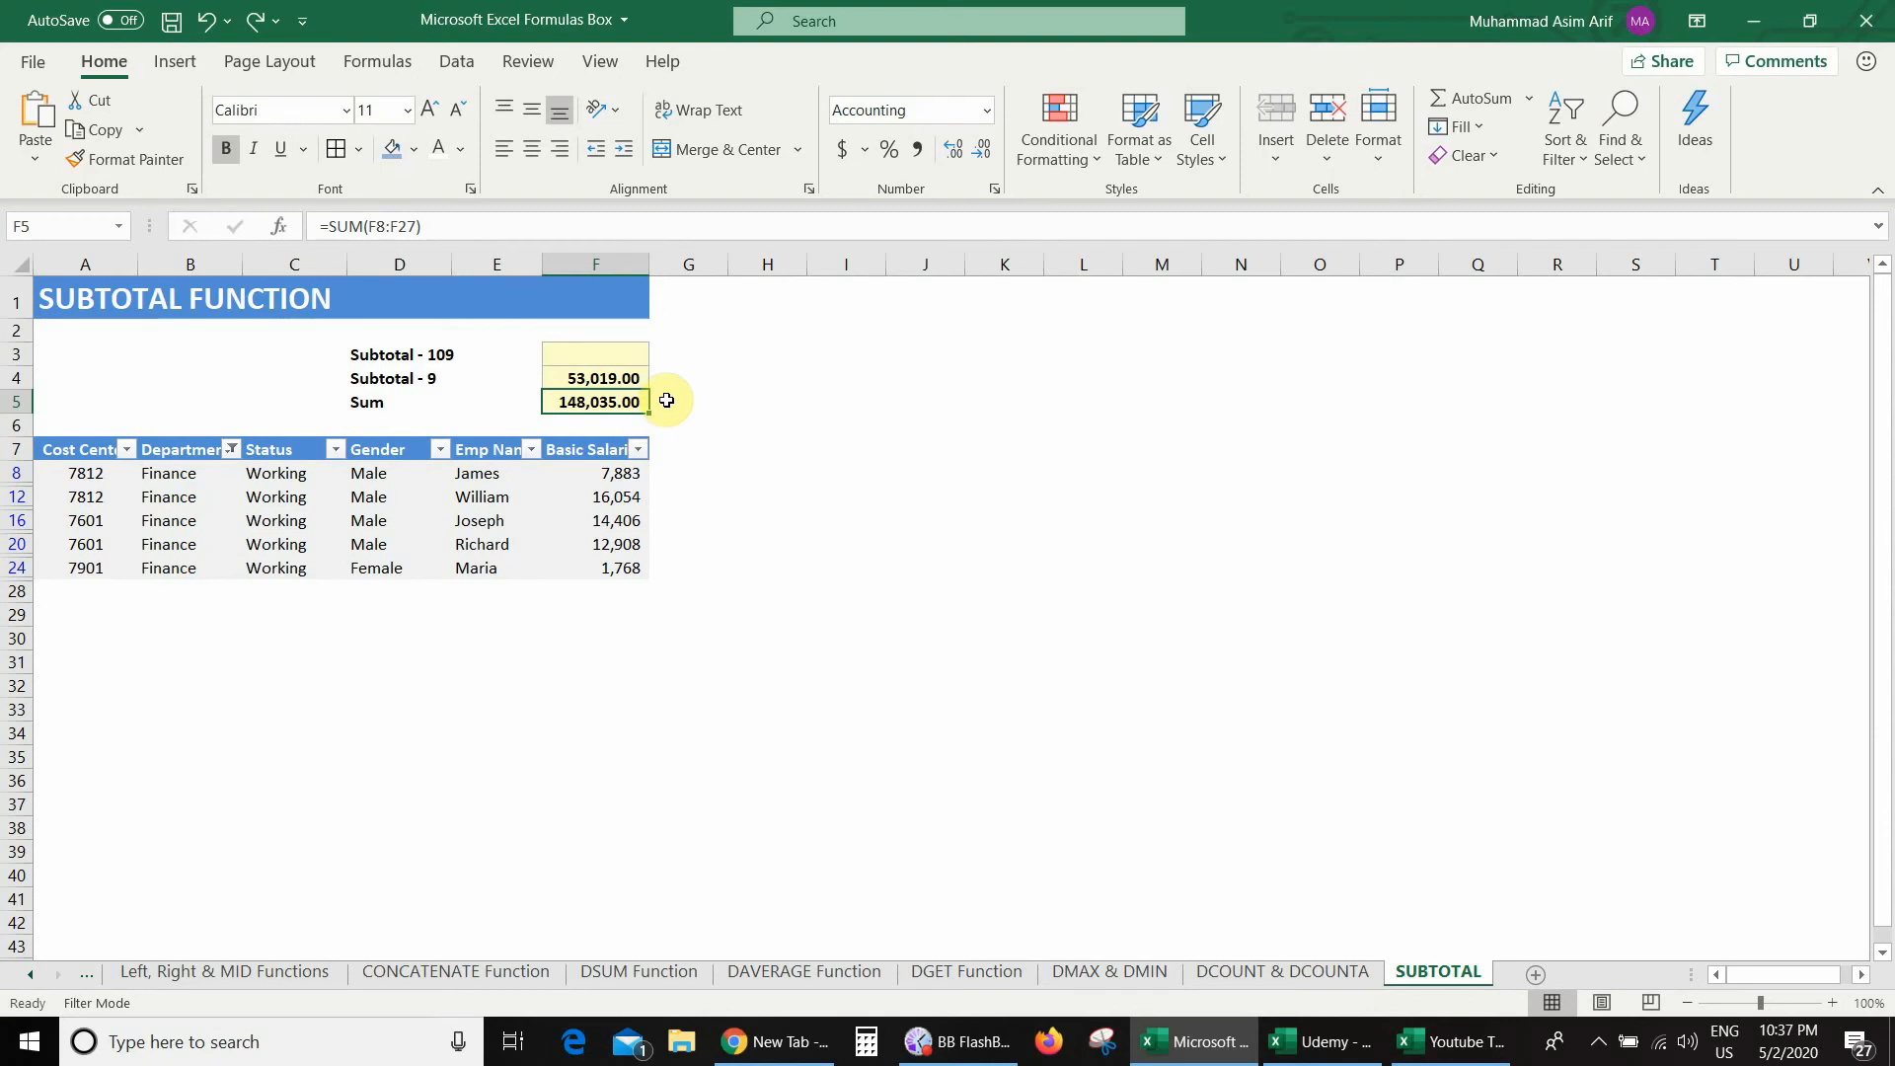
Select all departments in the Department filter to show every row of the table
click(231, 449)
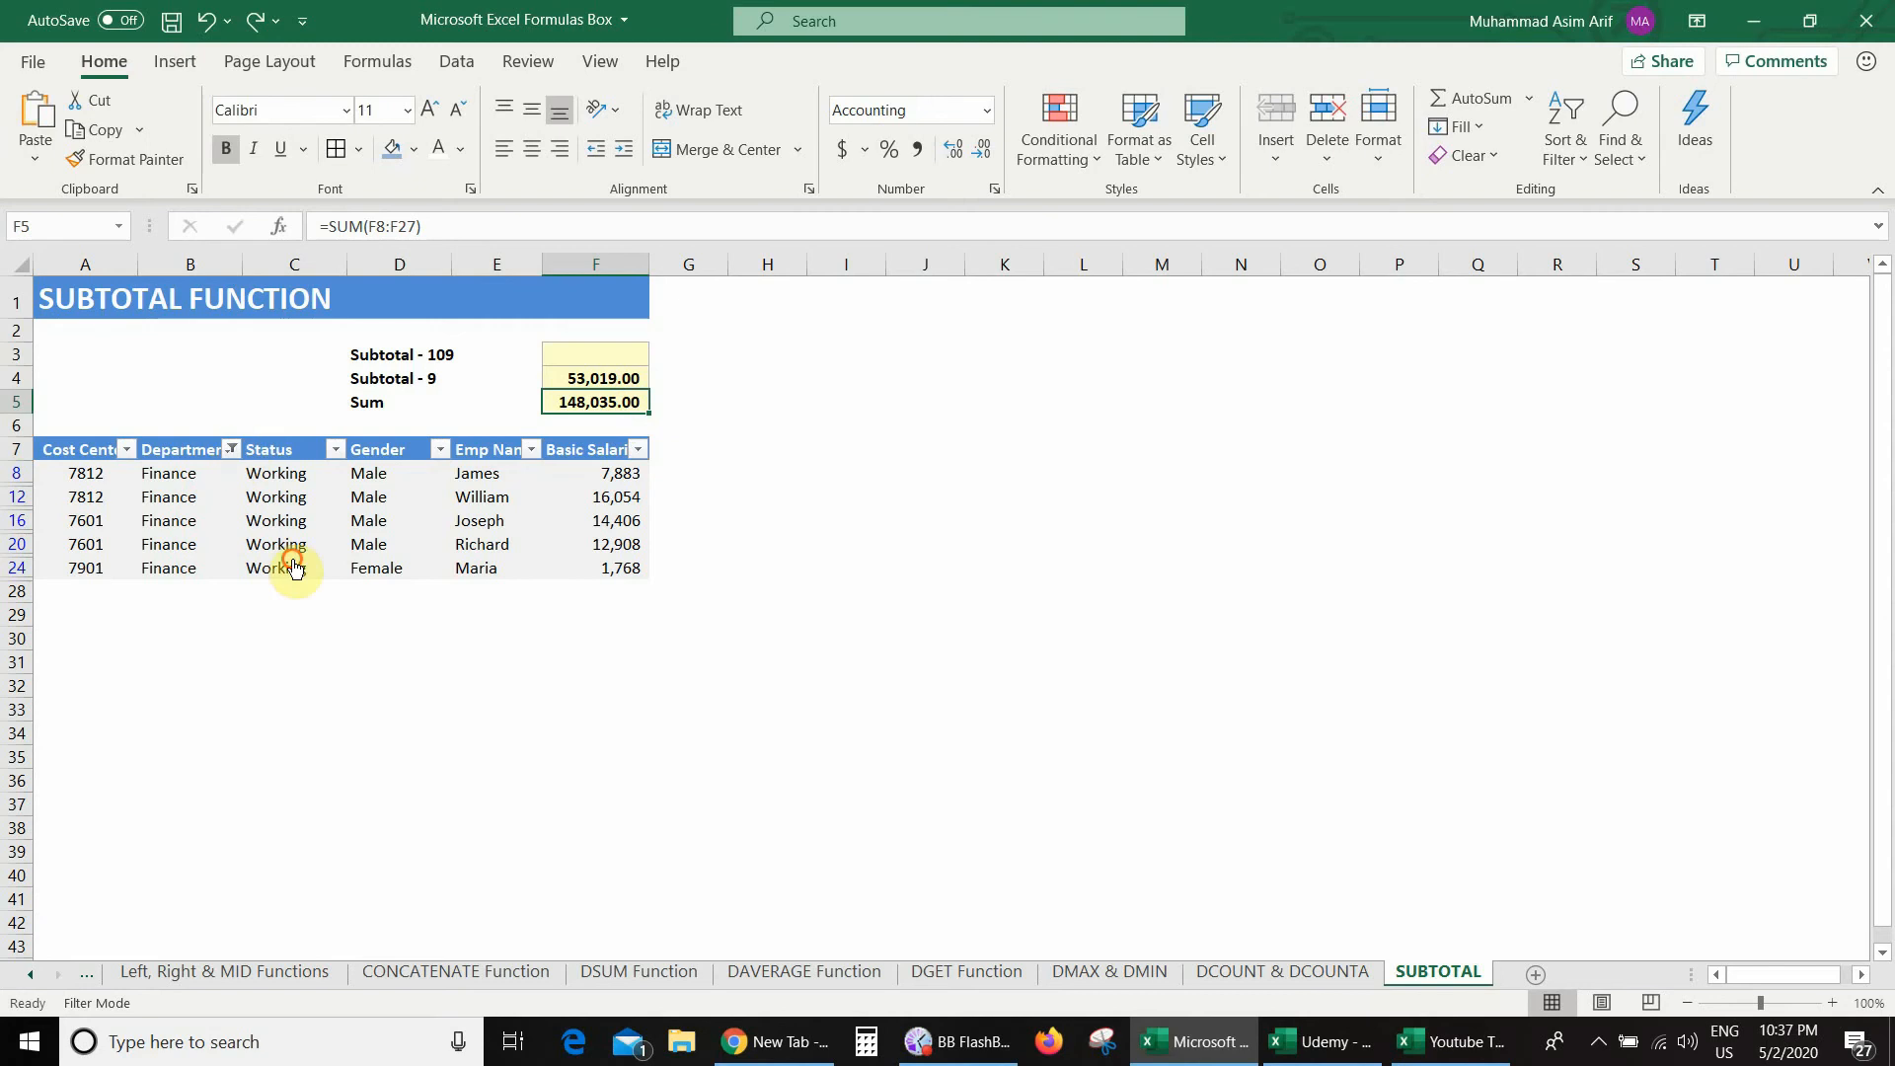
click(65, 707)
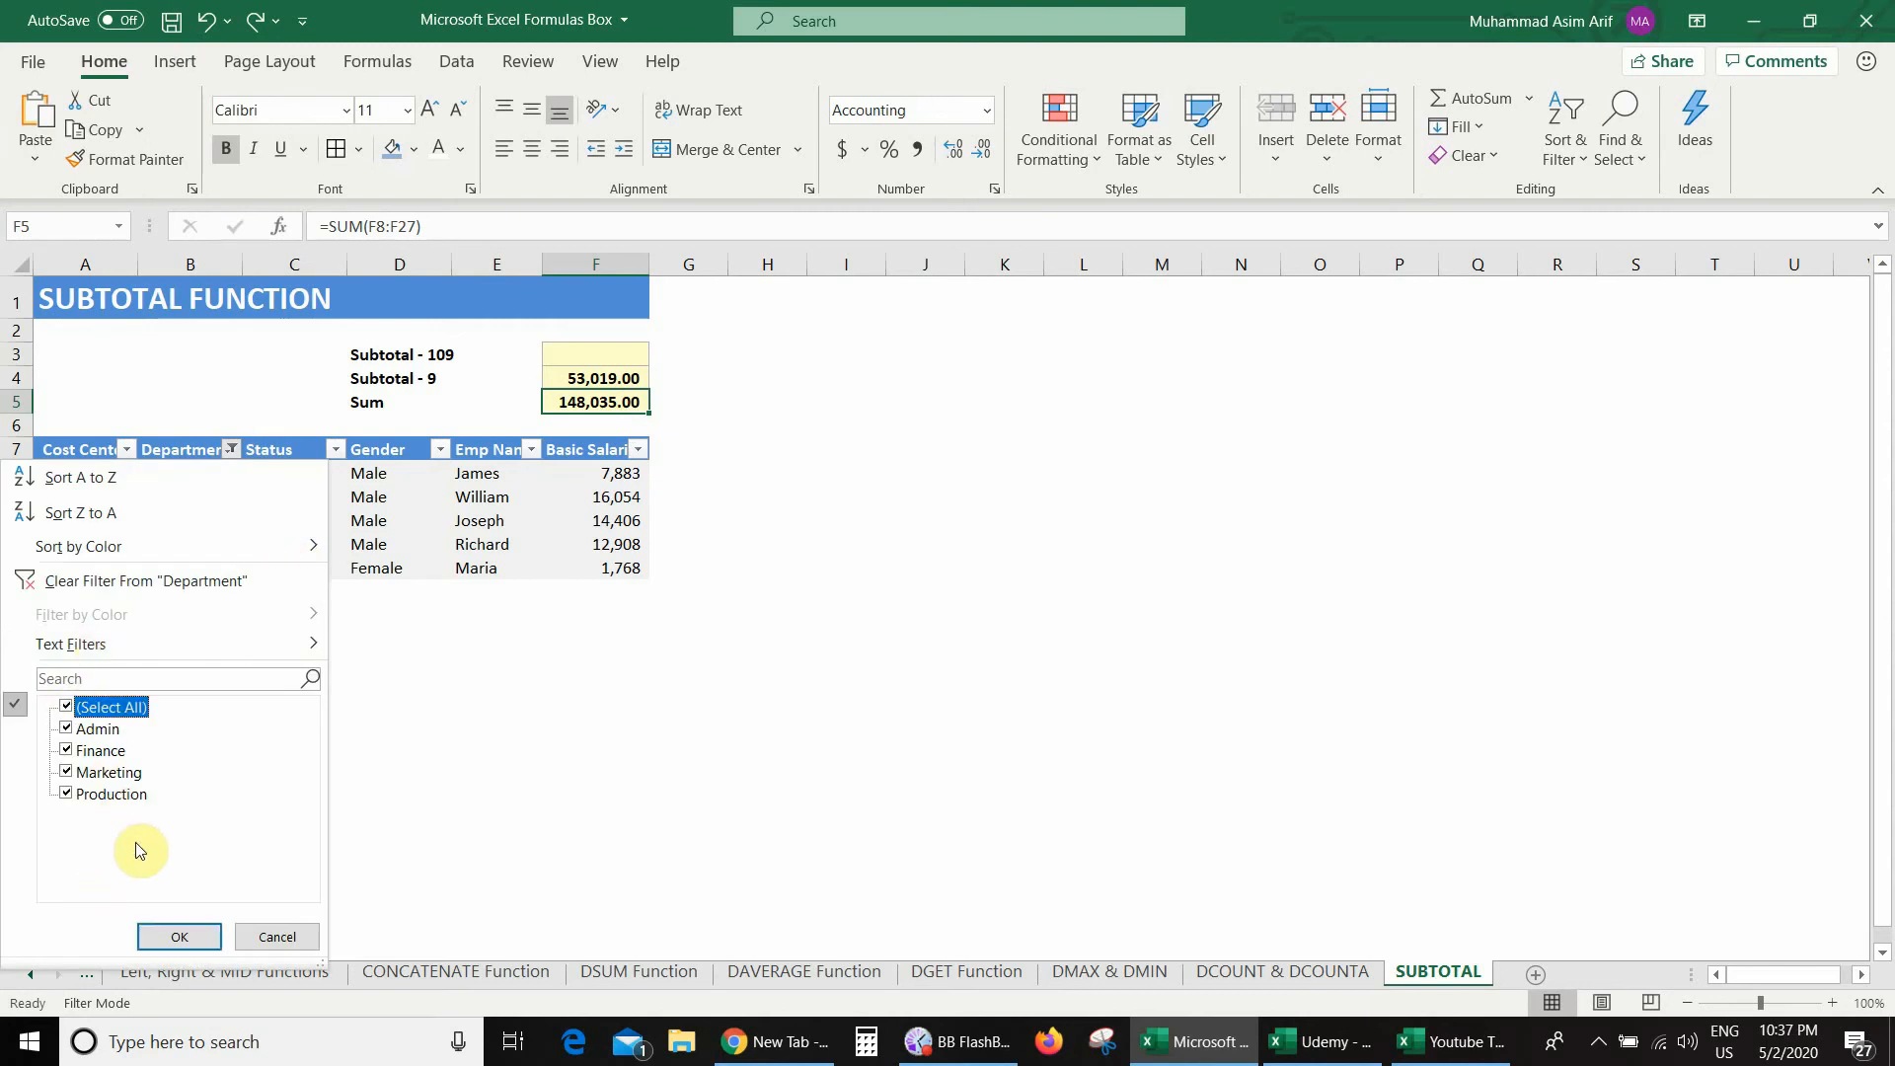
click(168, 939)
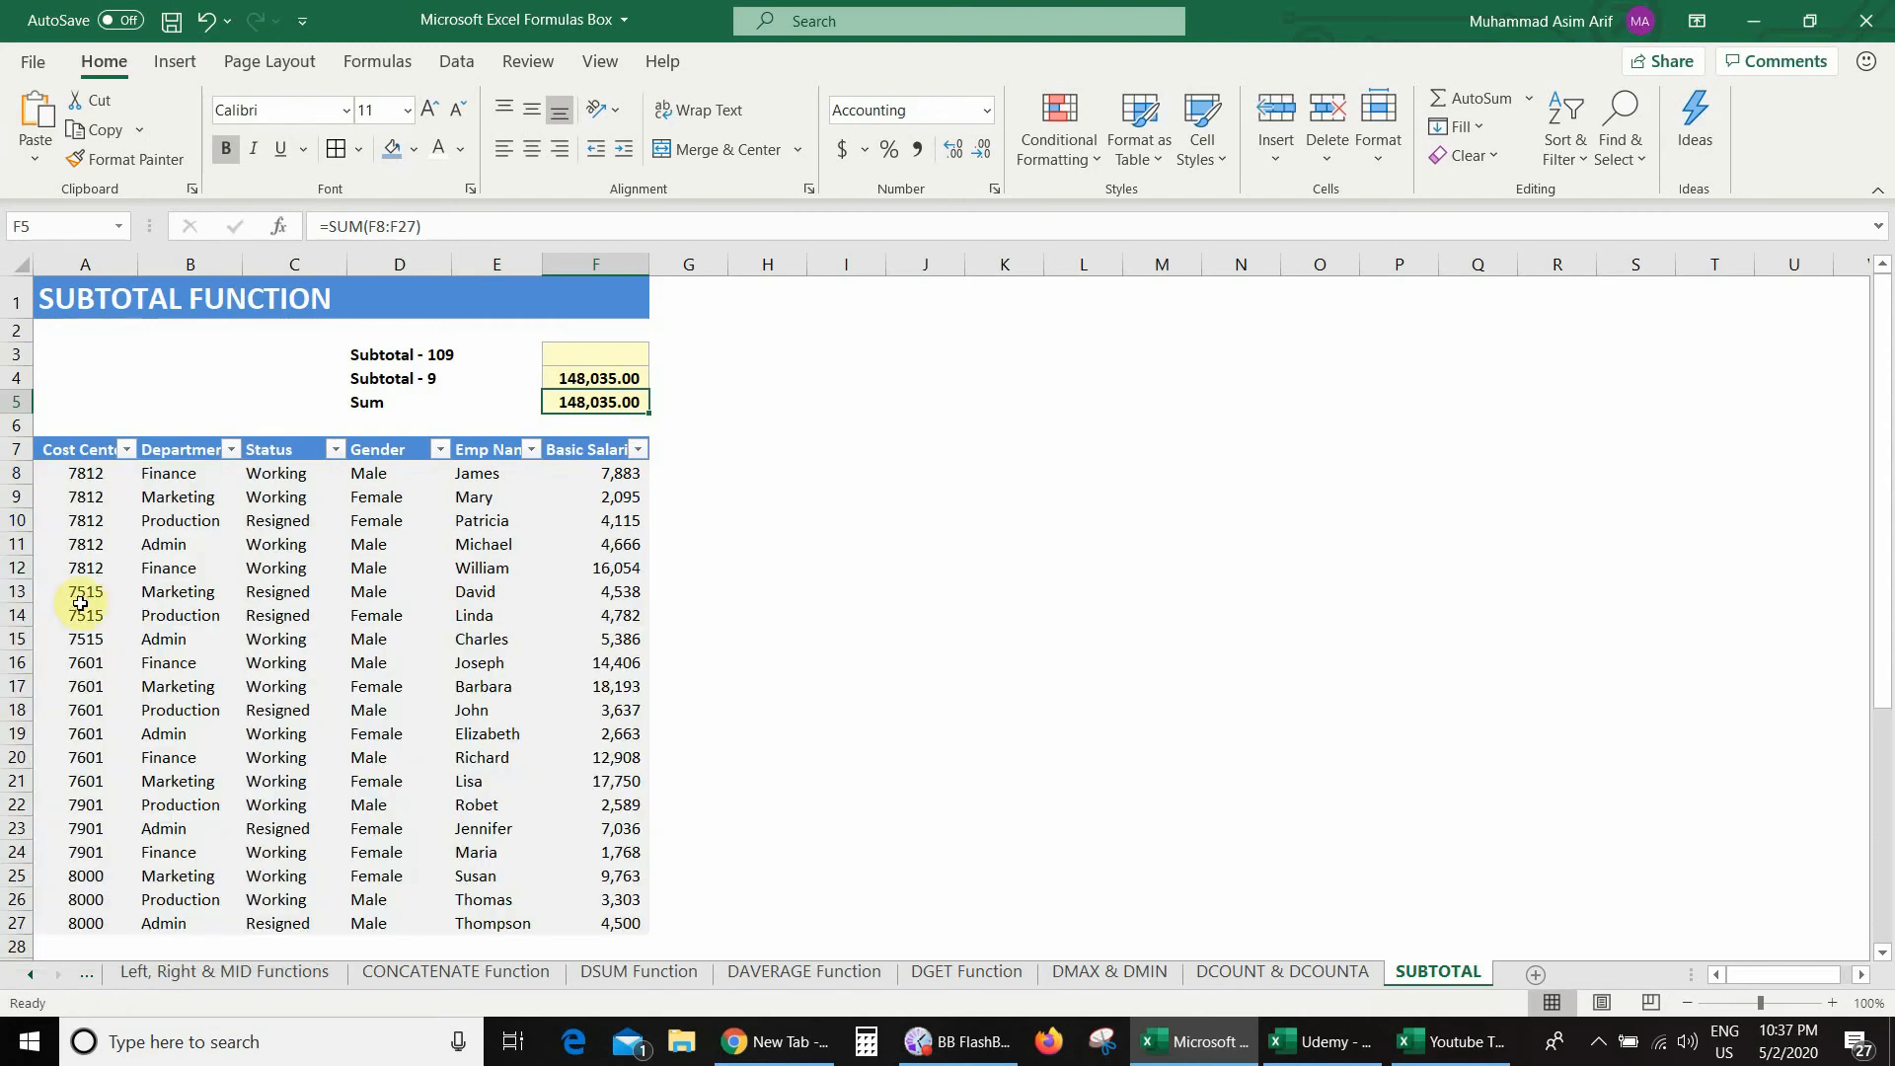
Hide rows 8 to 12 and check the Subtotal - 9 and Sum cells
drag(15, 474, 12, 569)
right_click(12, 569)
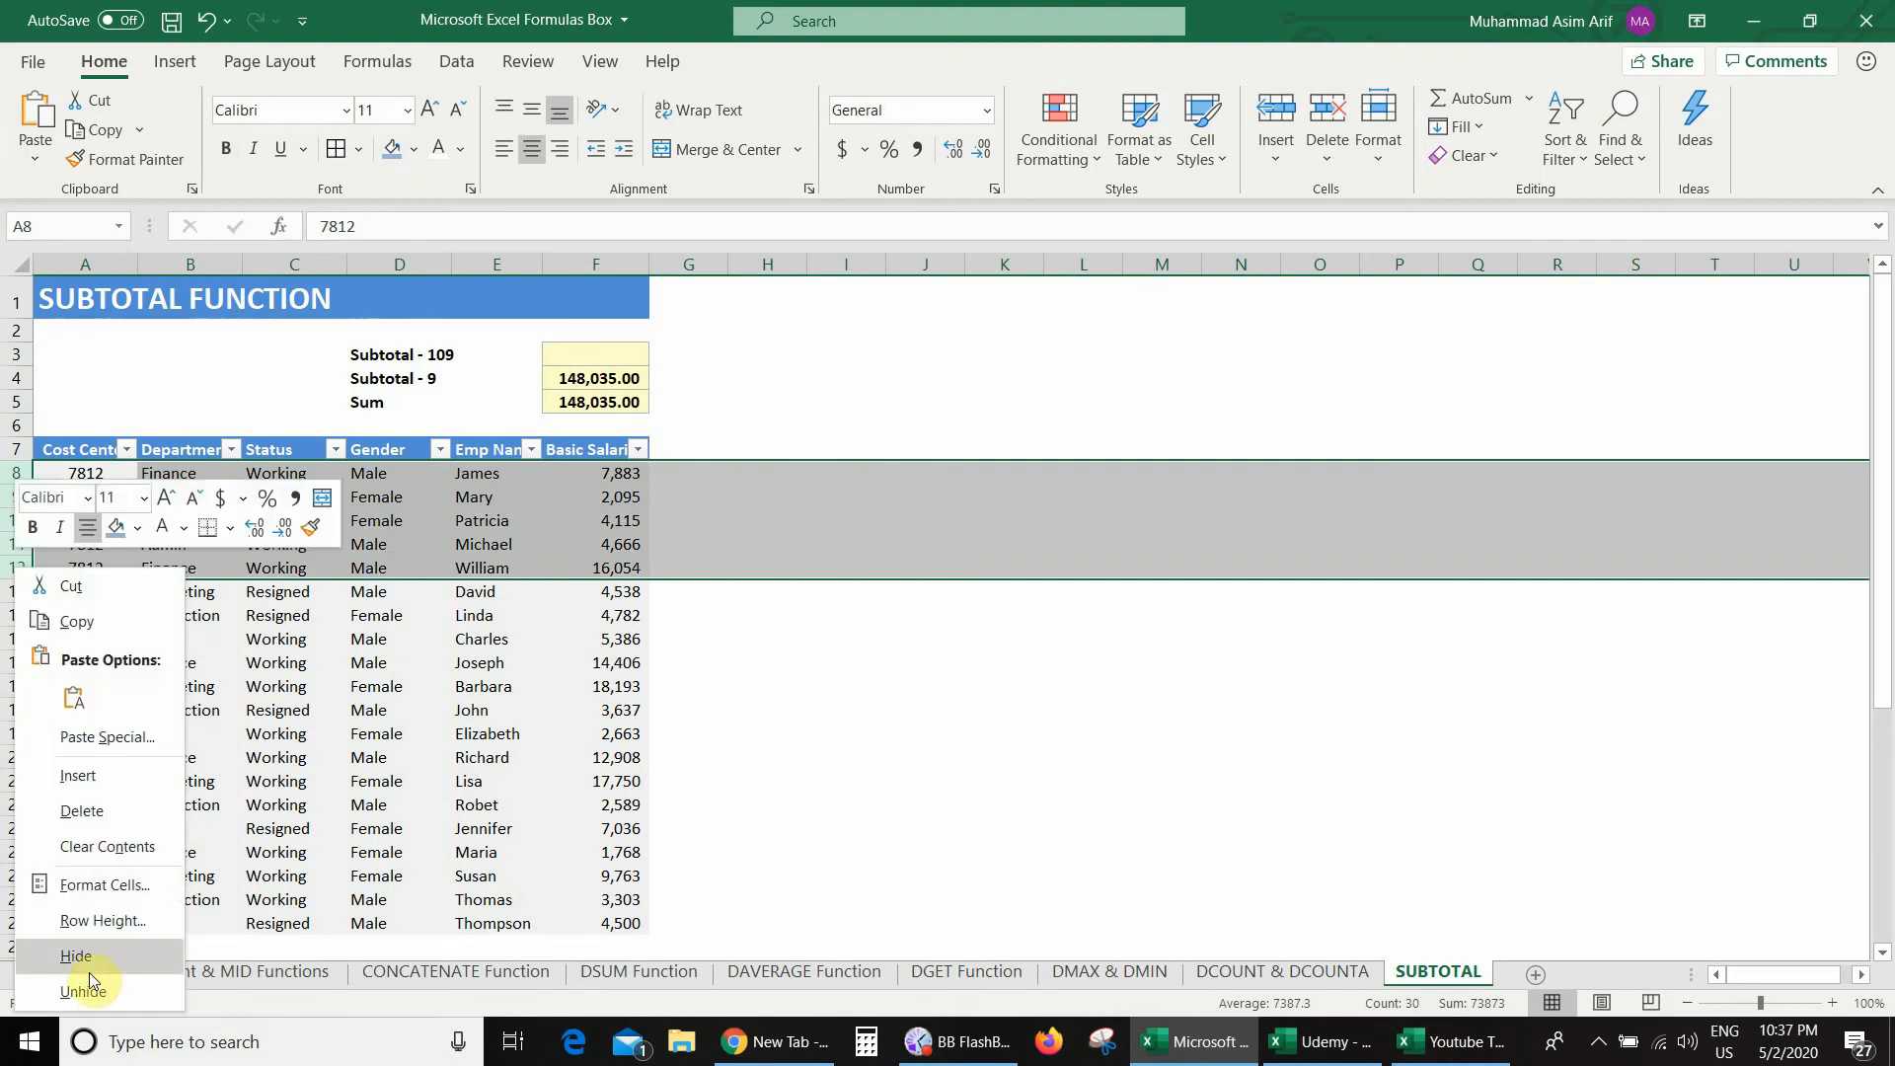
click(88, 957)
click(595, 543)
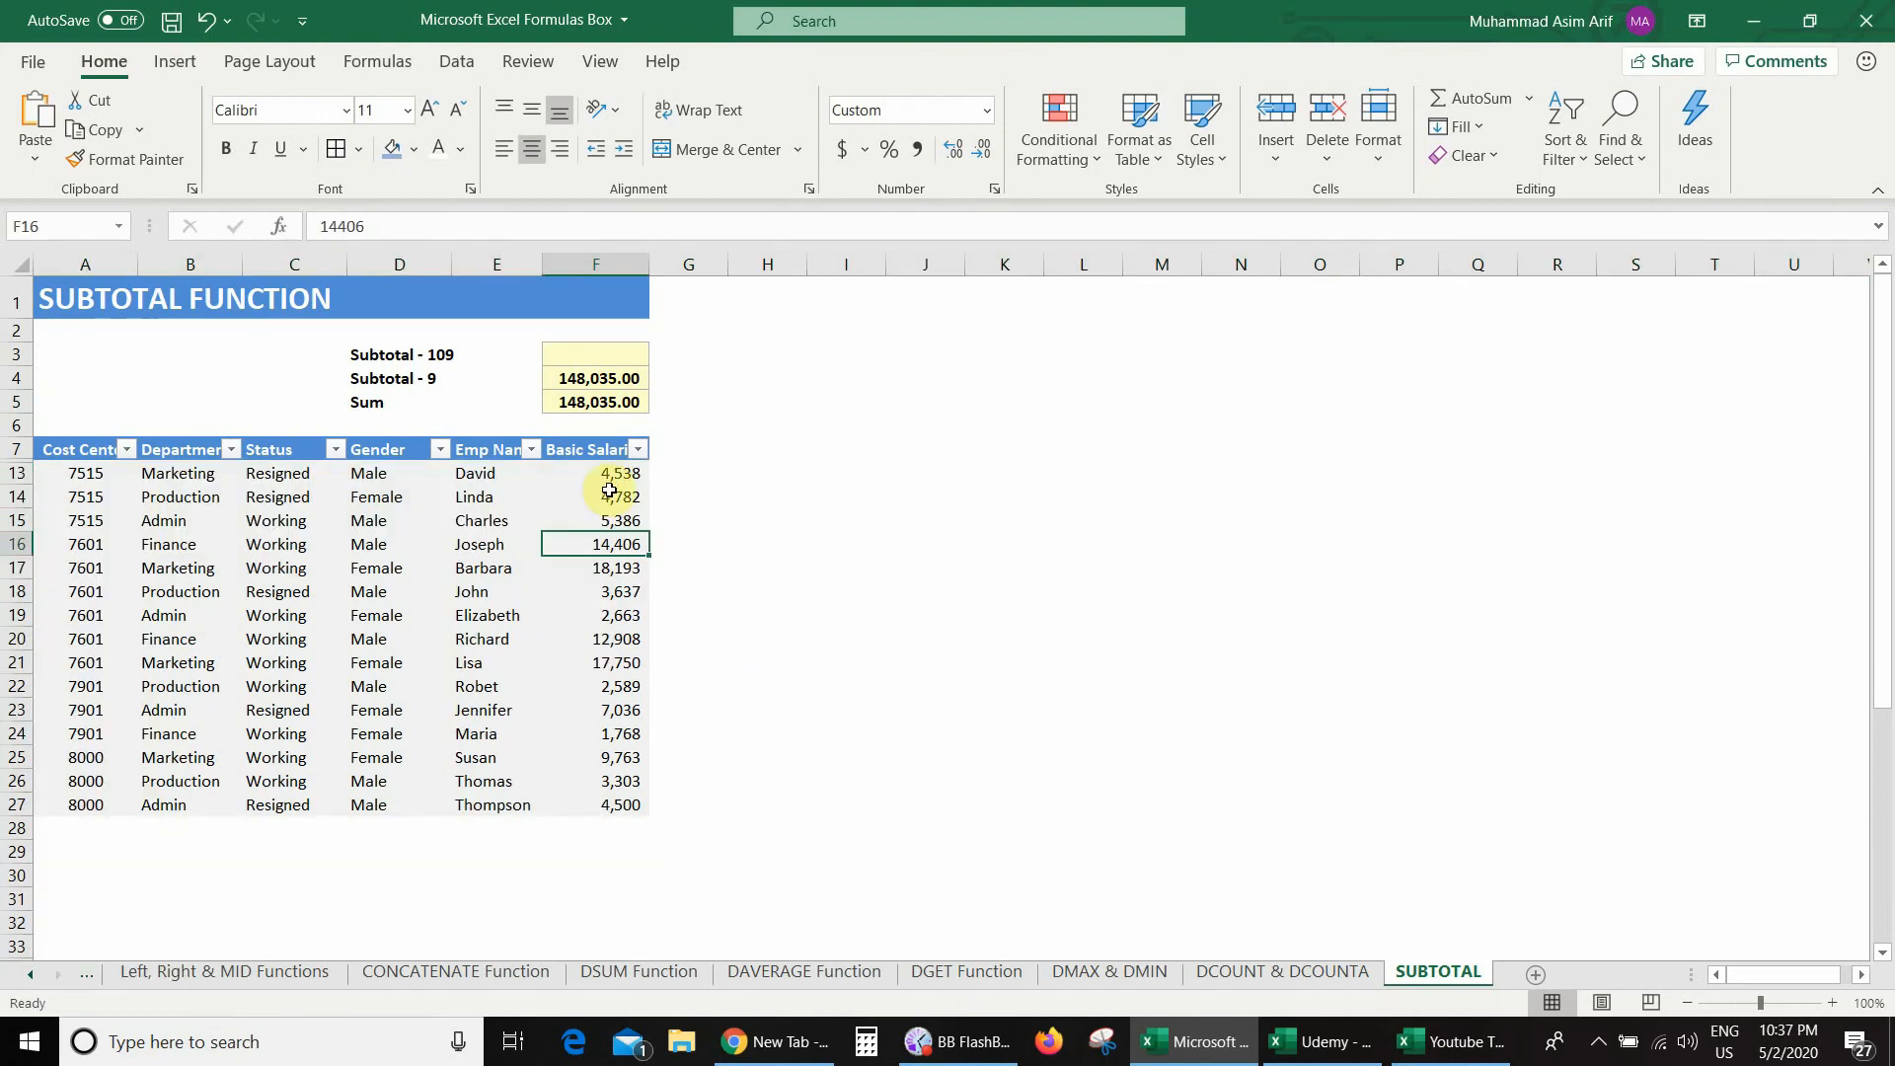
click(598, 386)
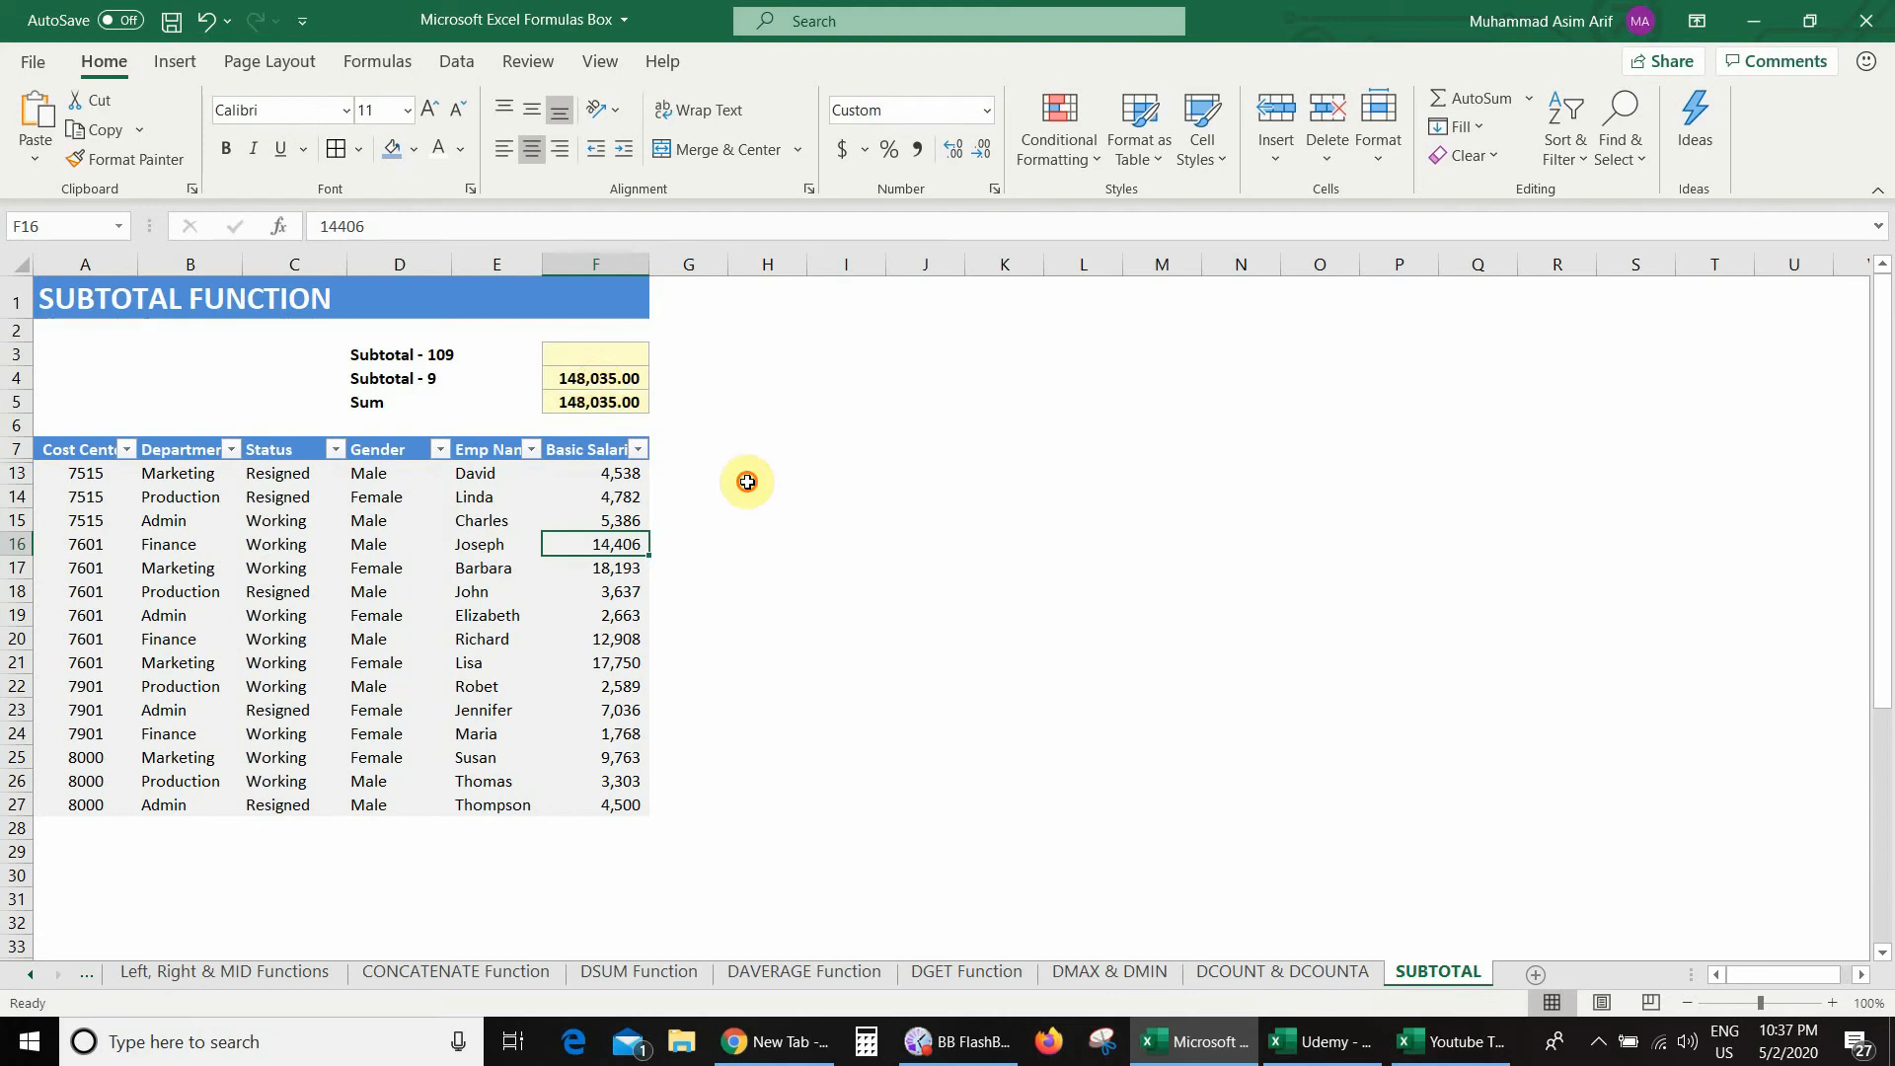
click(602, 402)
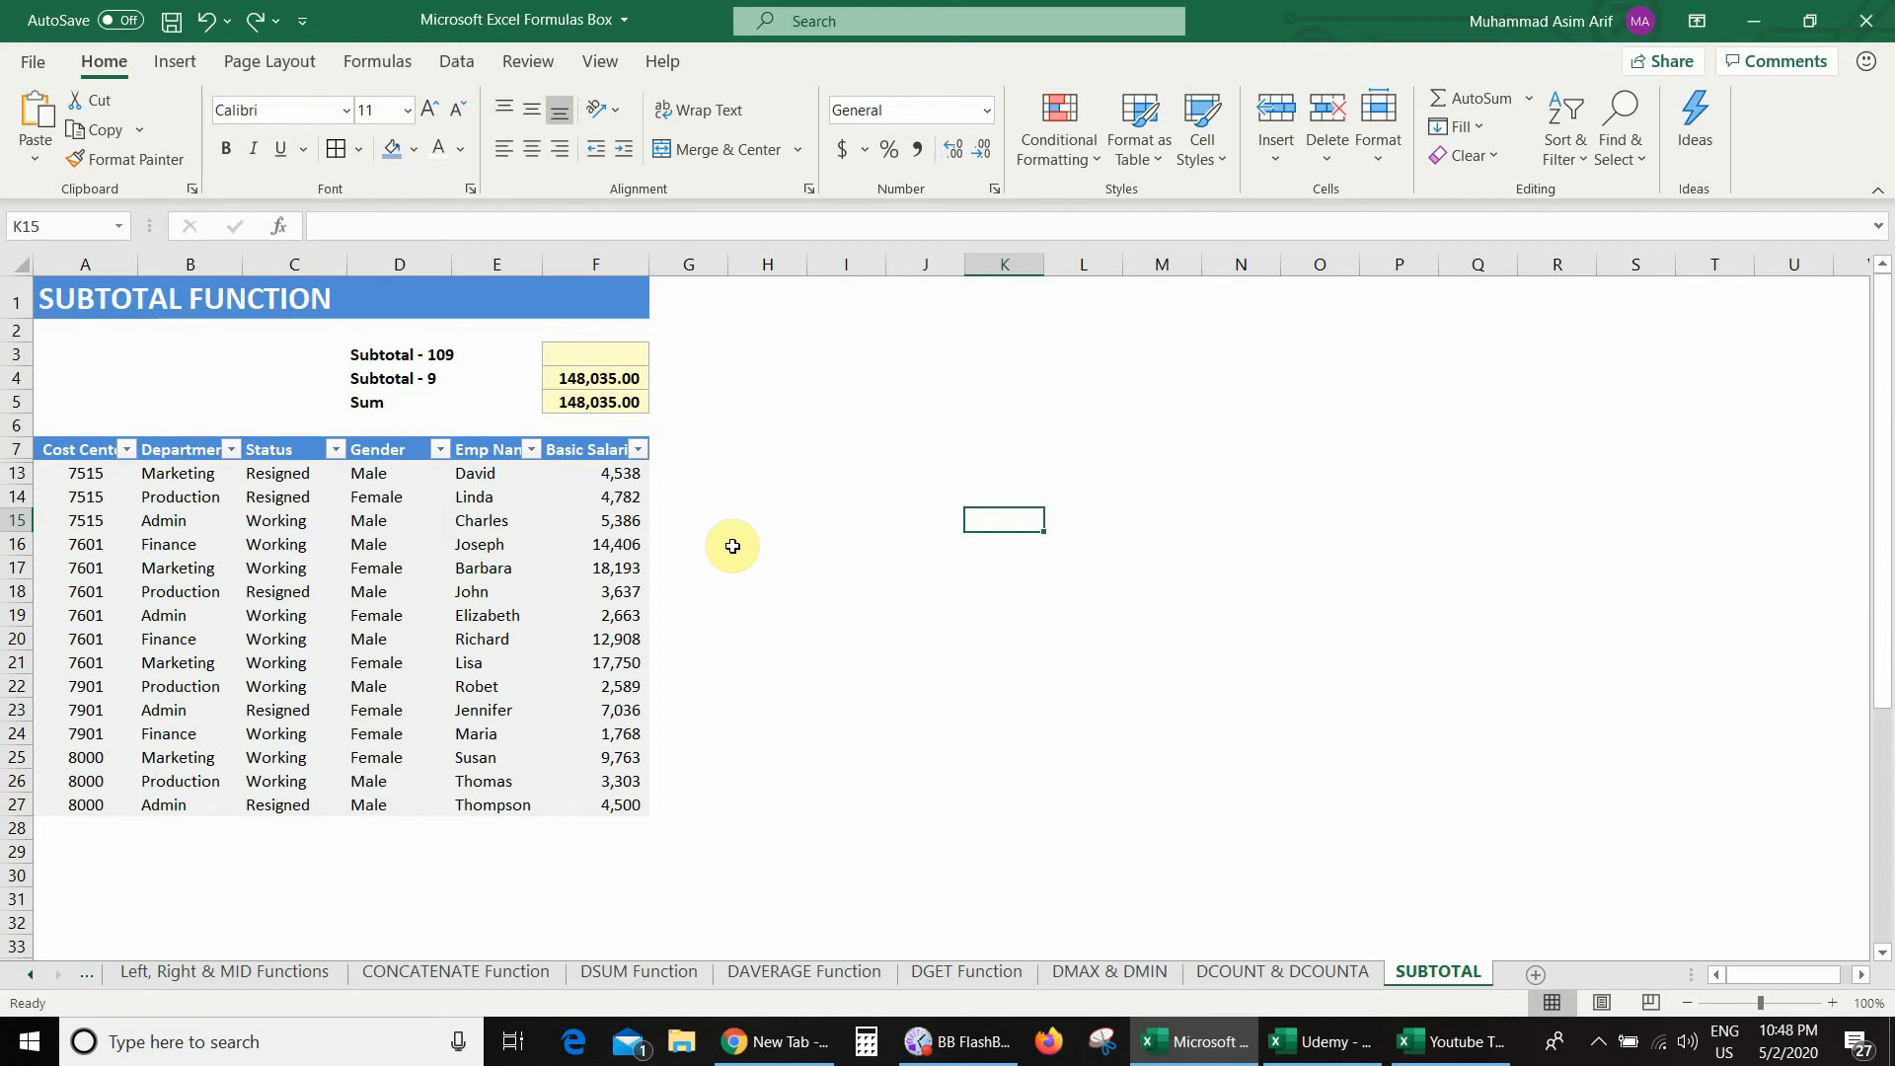
Unhide rows 8 to 12 of the salary table
click(574, 349)
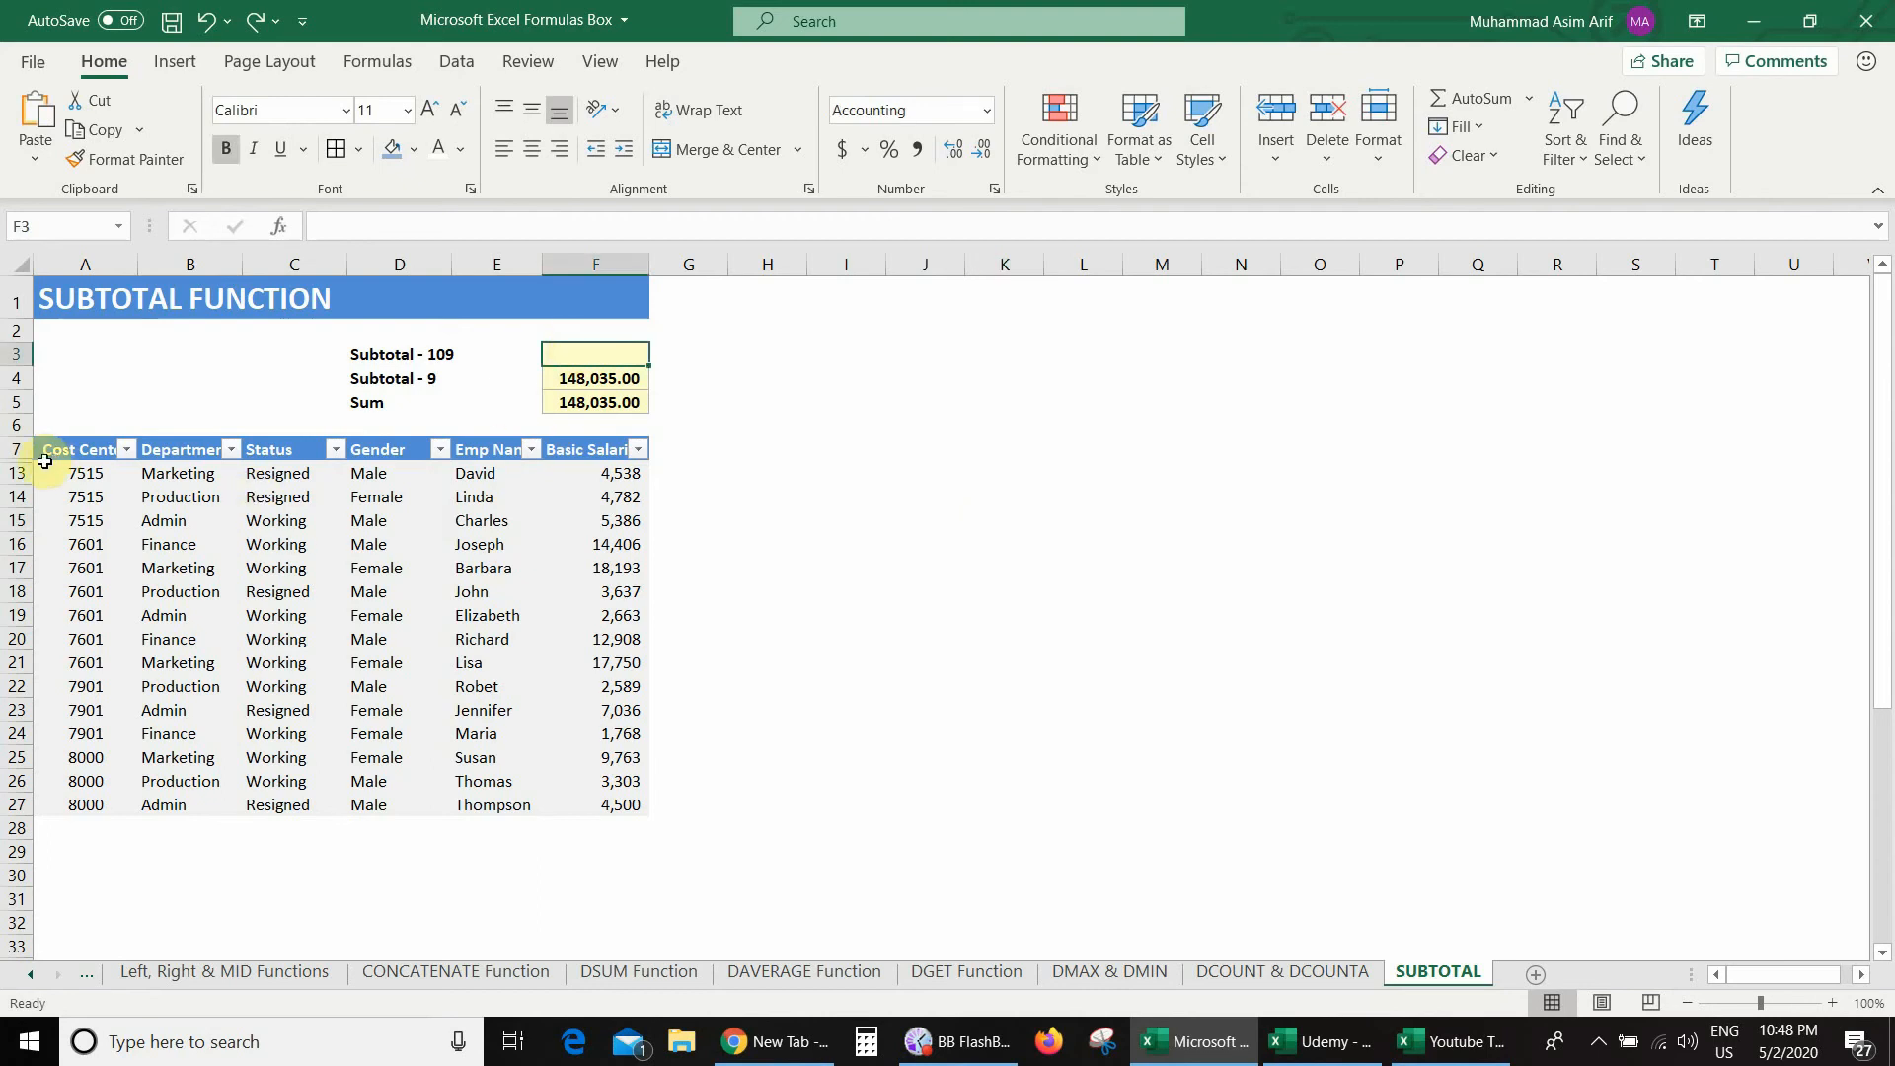
drag(5, 451, 7, 494)
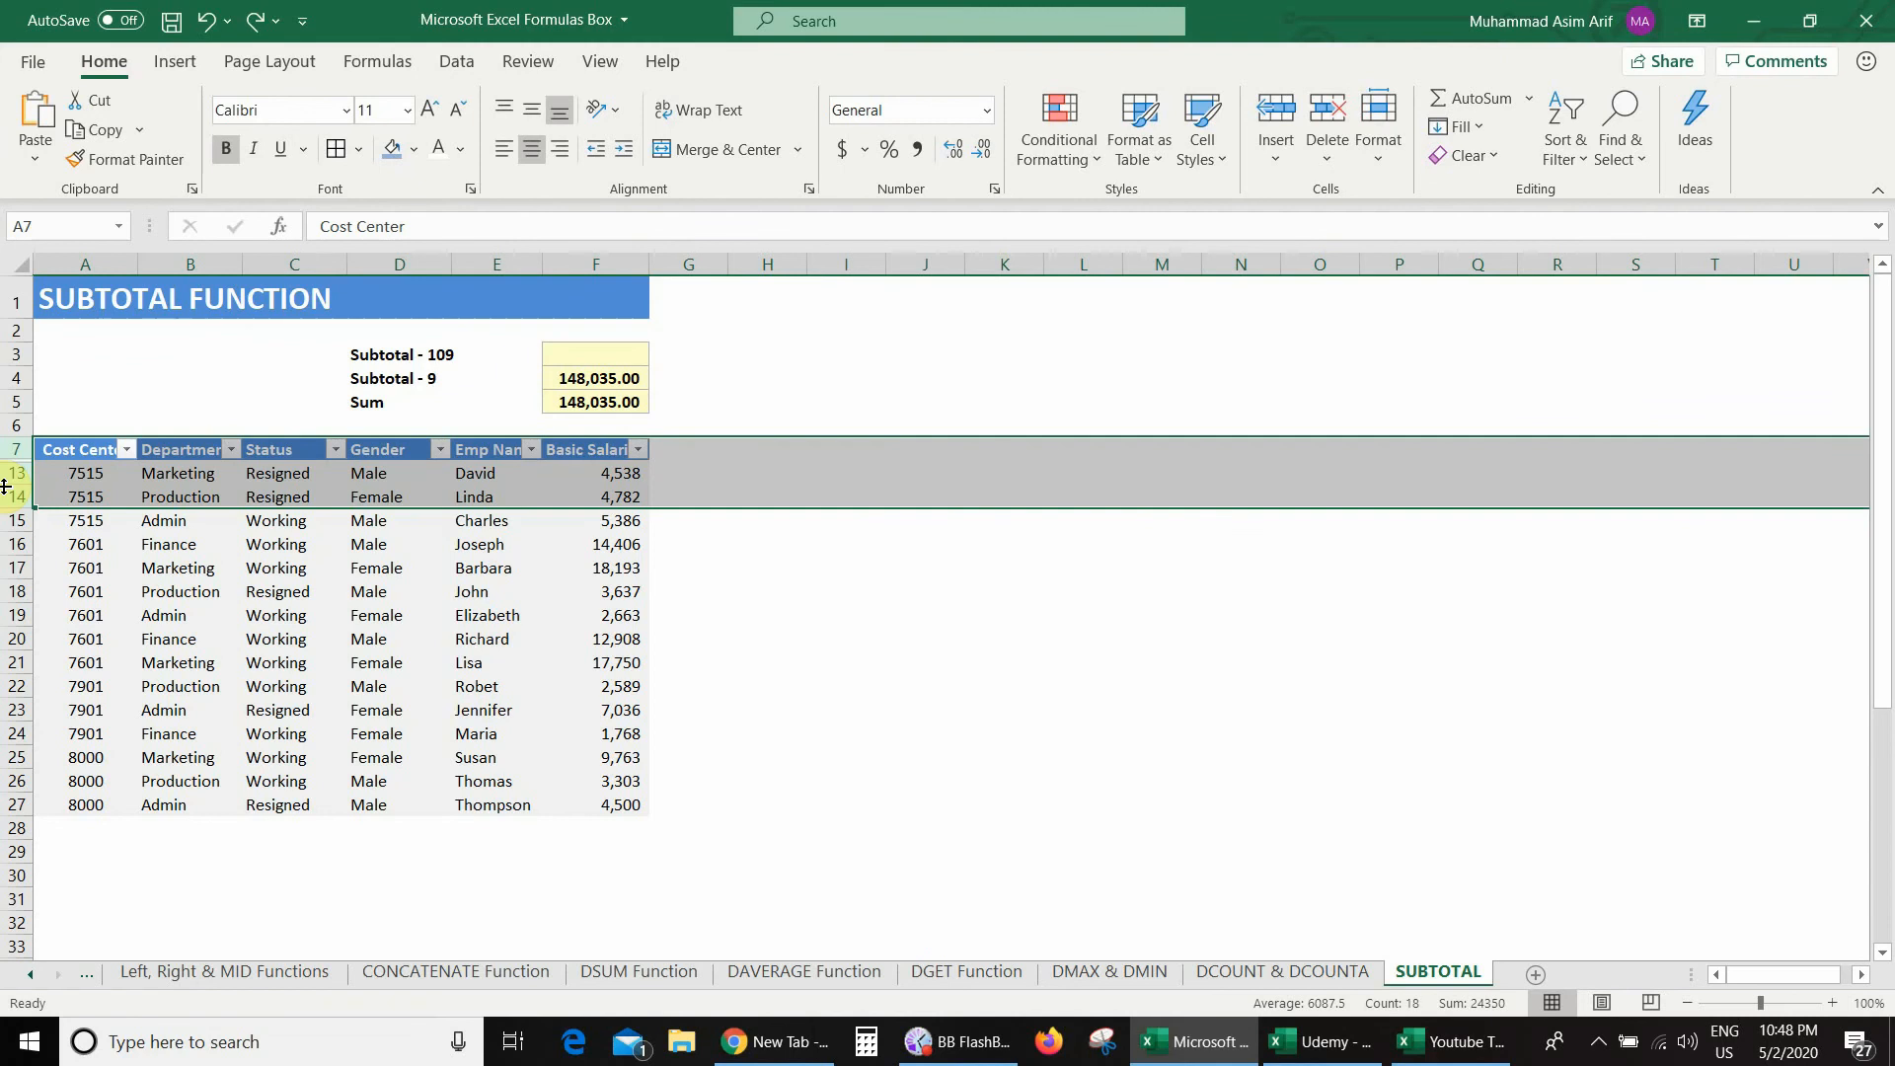
right_click(7, 494)
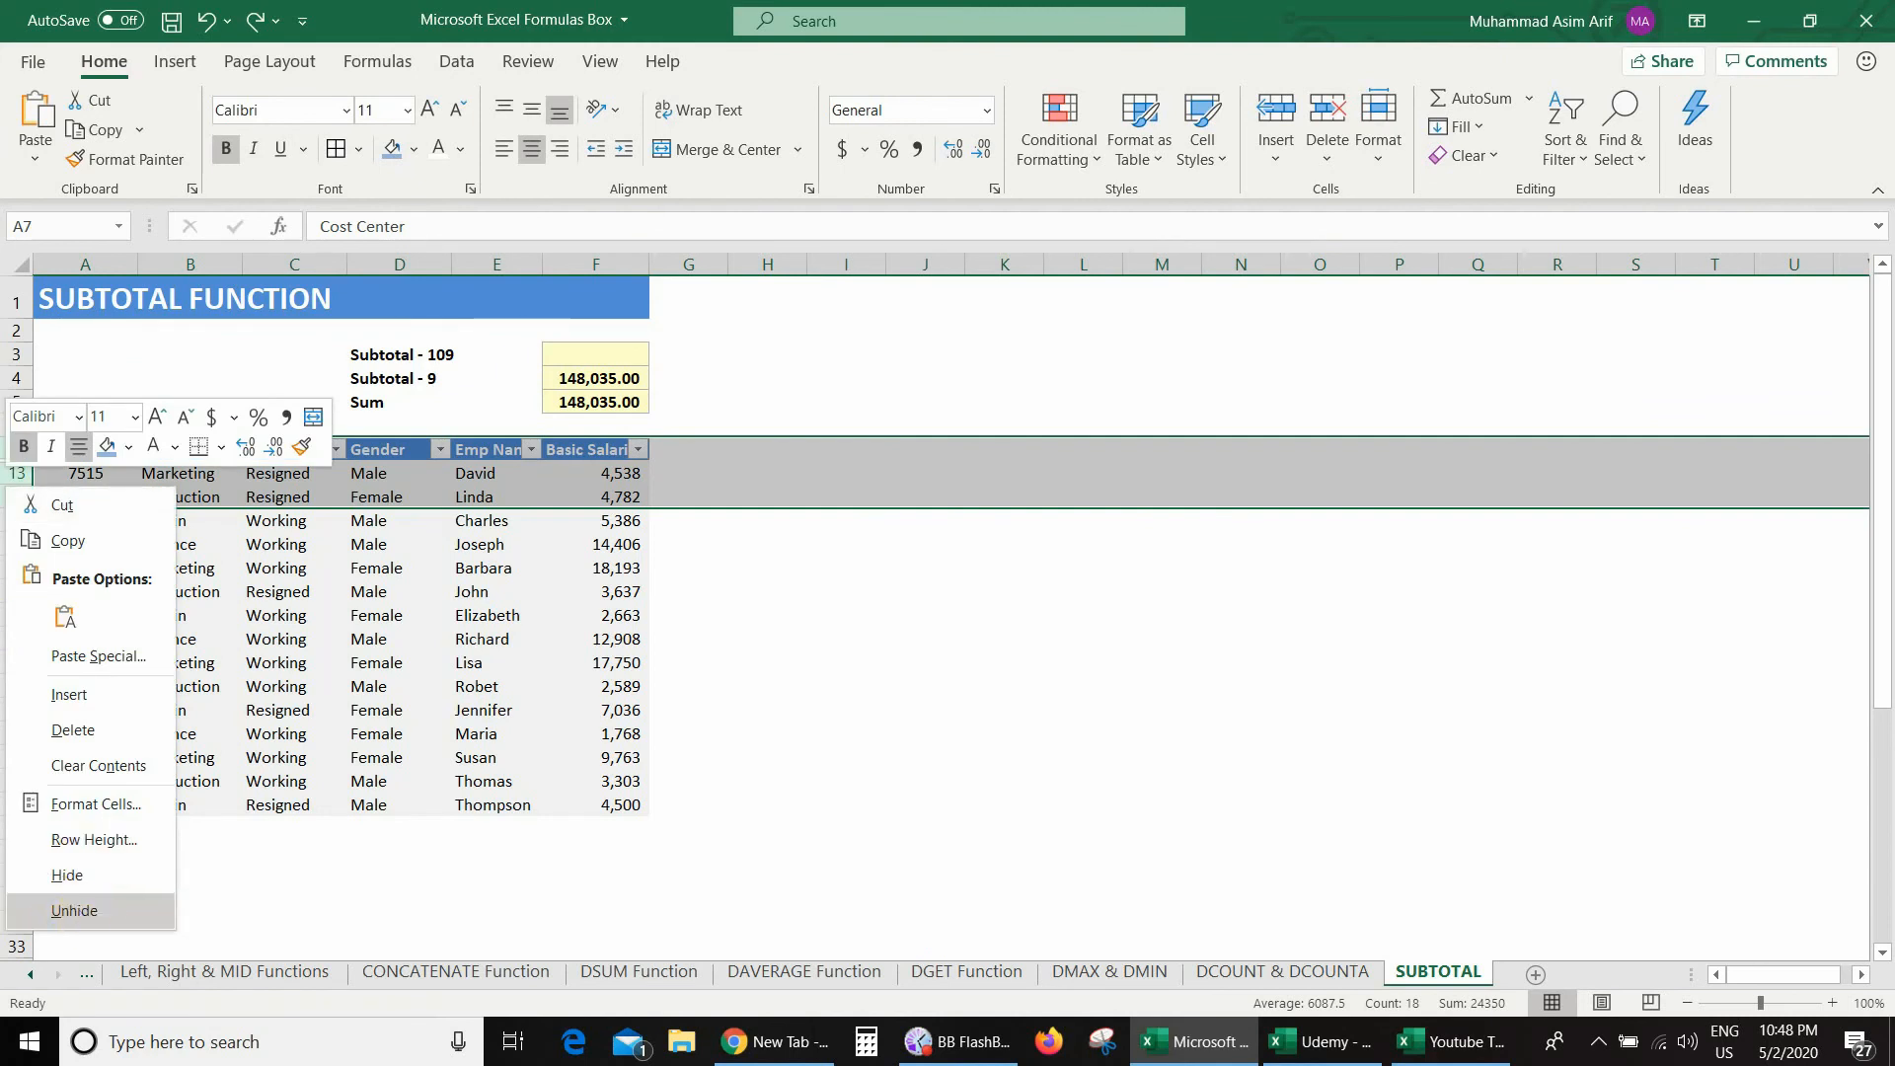
click(74, 910)
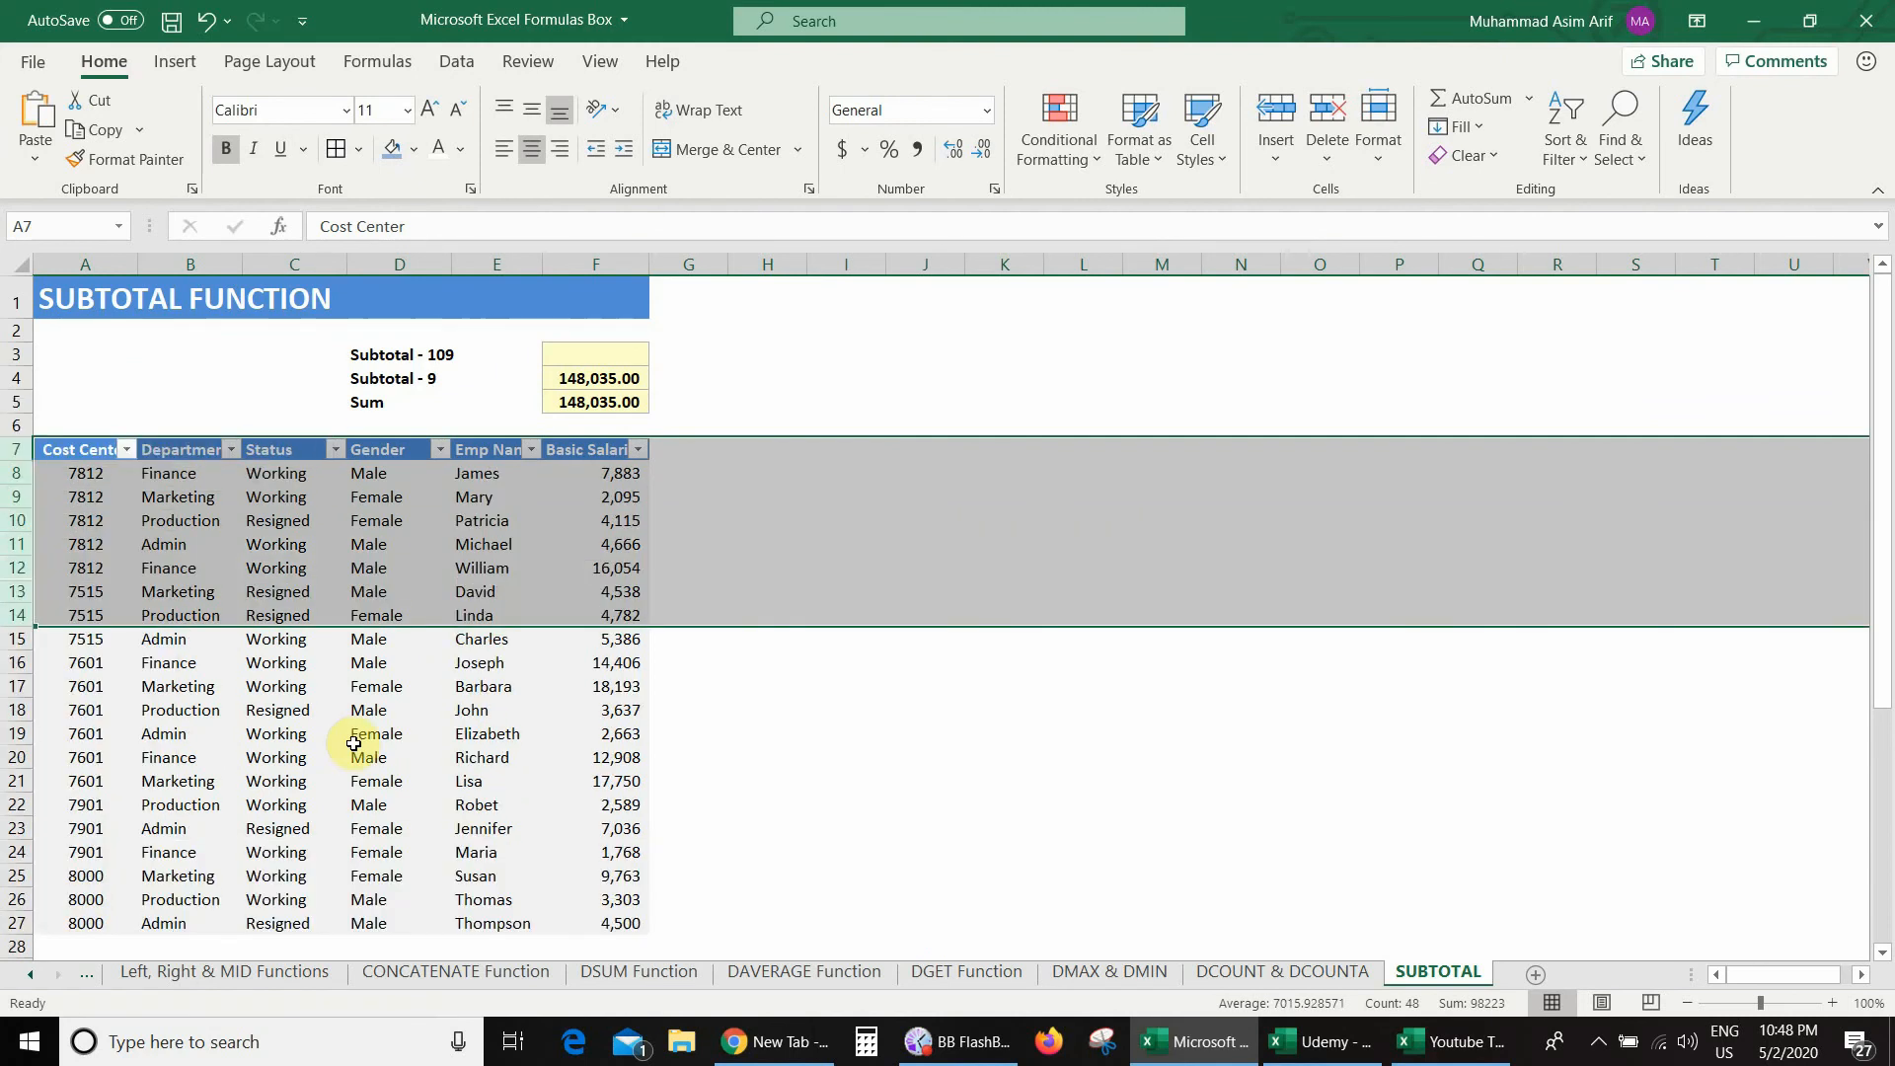
Enter =SUBTOTAL(109,F8:F27) in the Subtotal - 109 cell F3 and check its formula
click(622, 352)
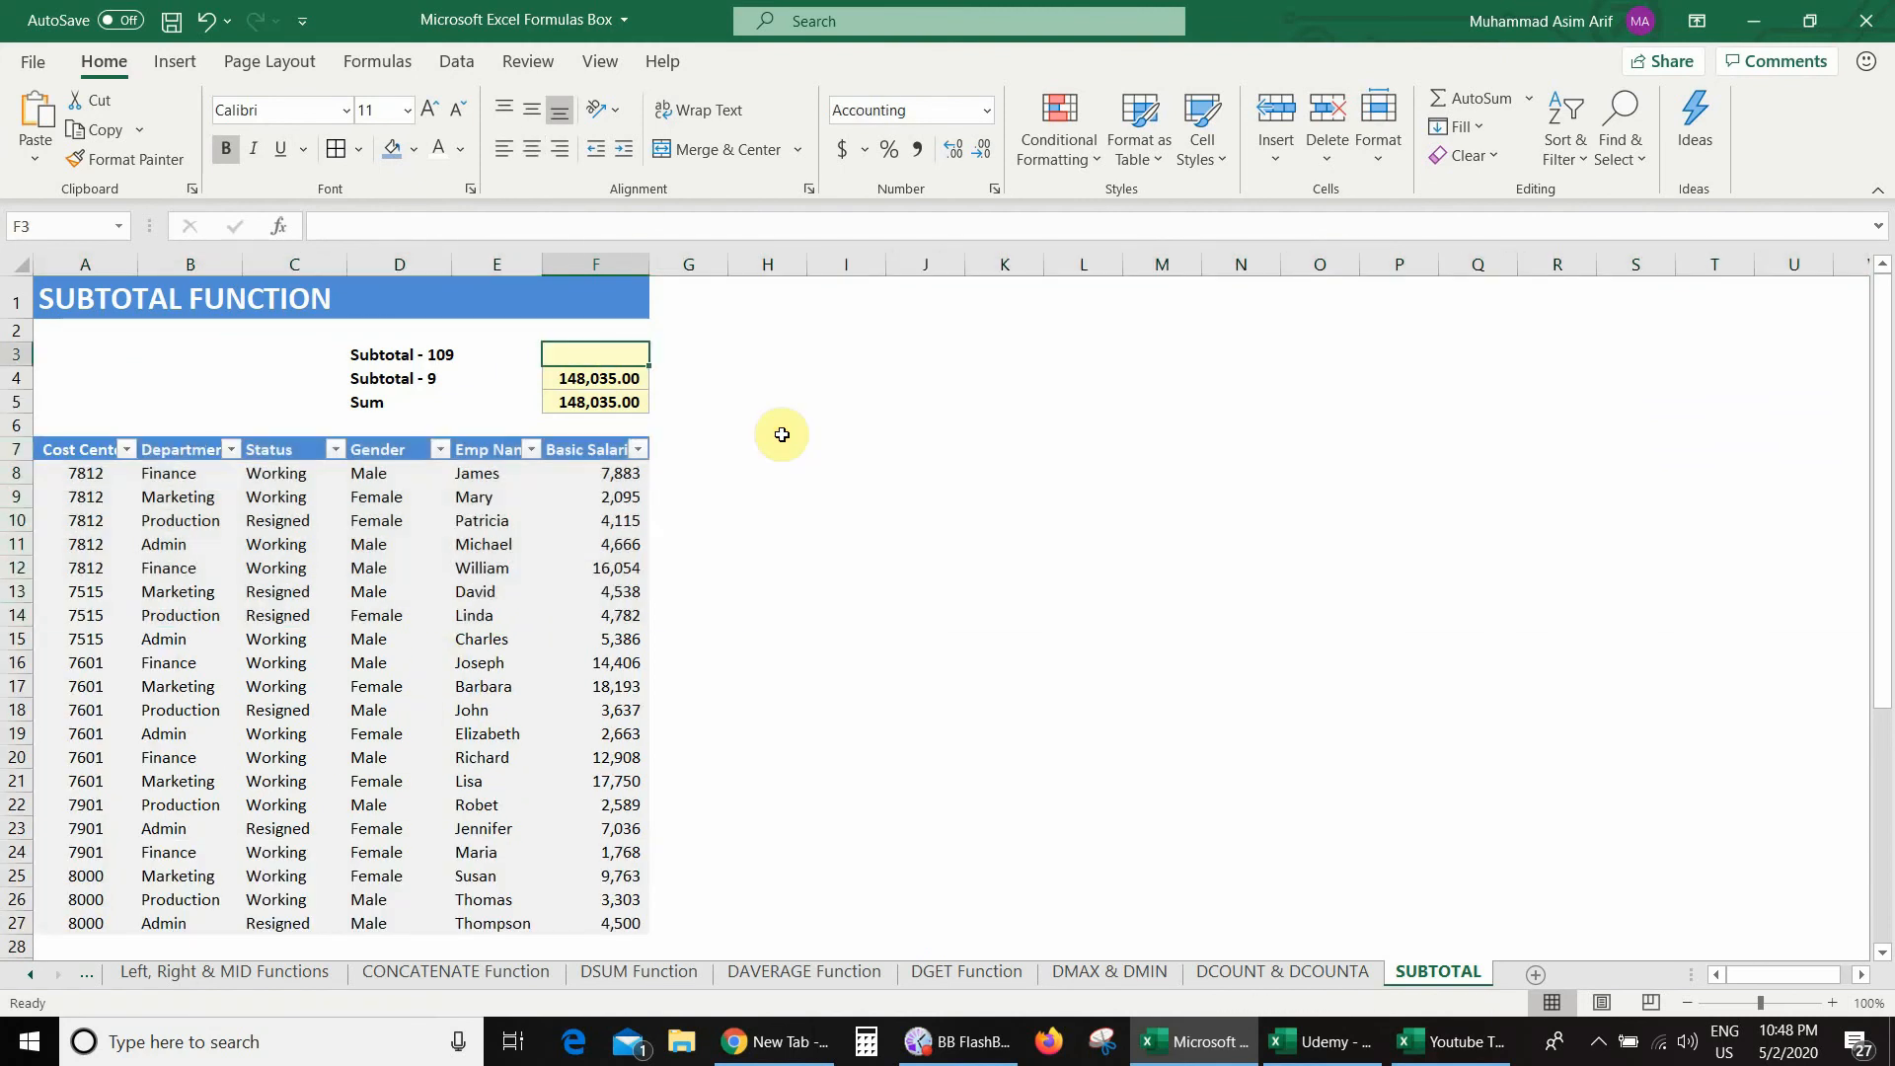
text(=subtota)
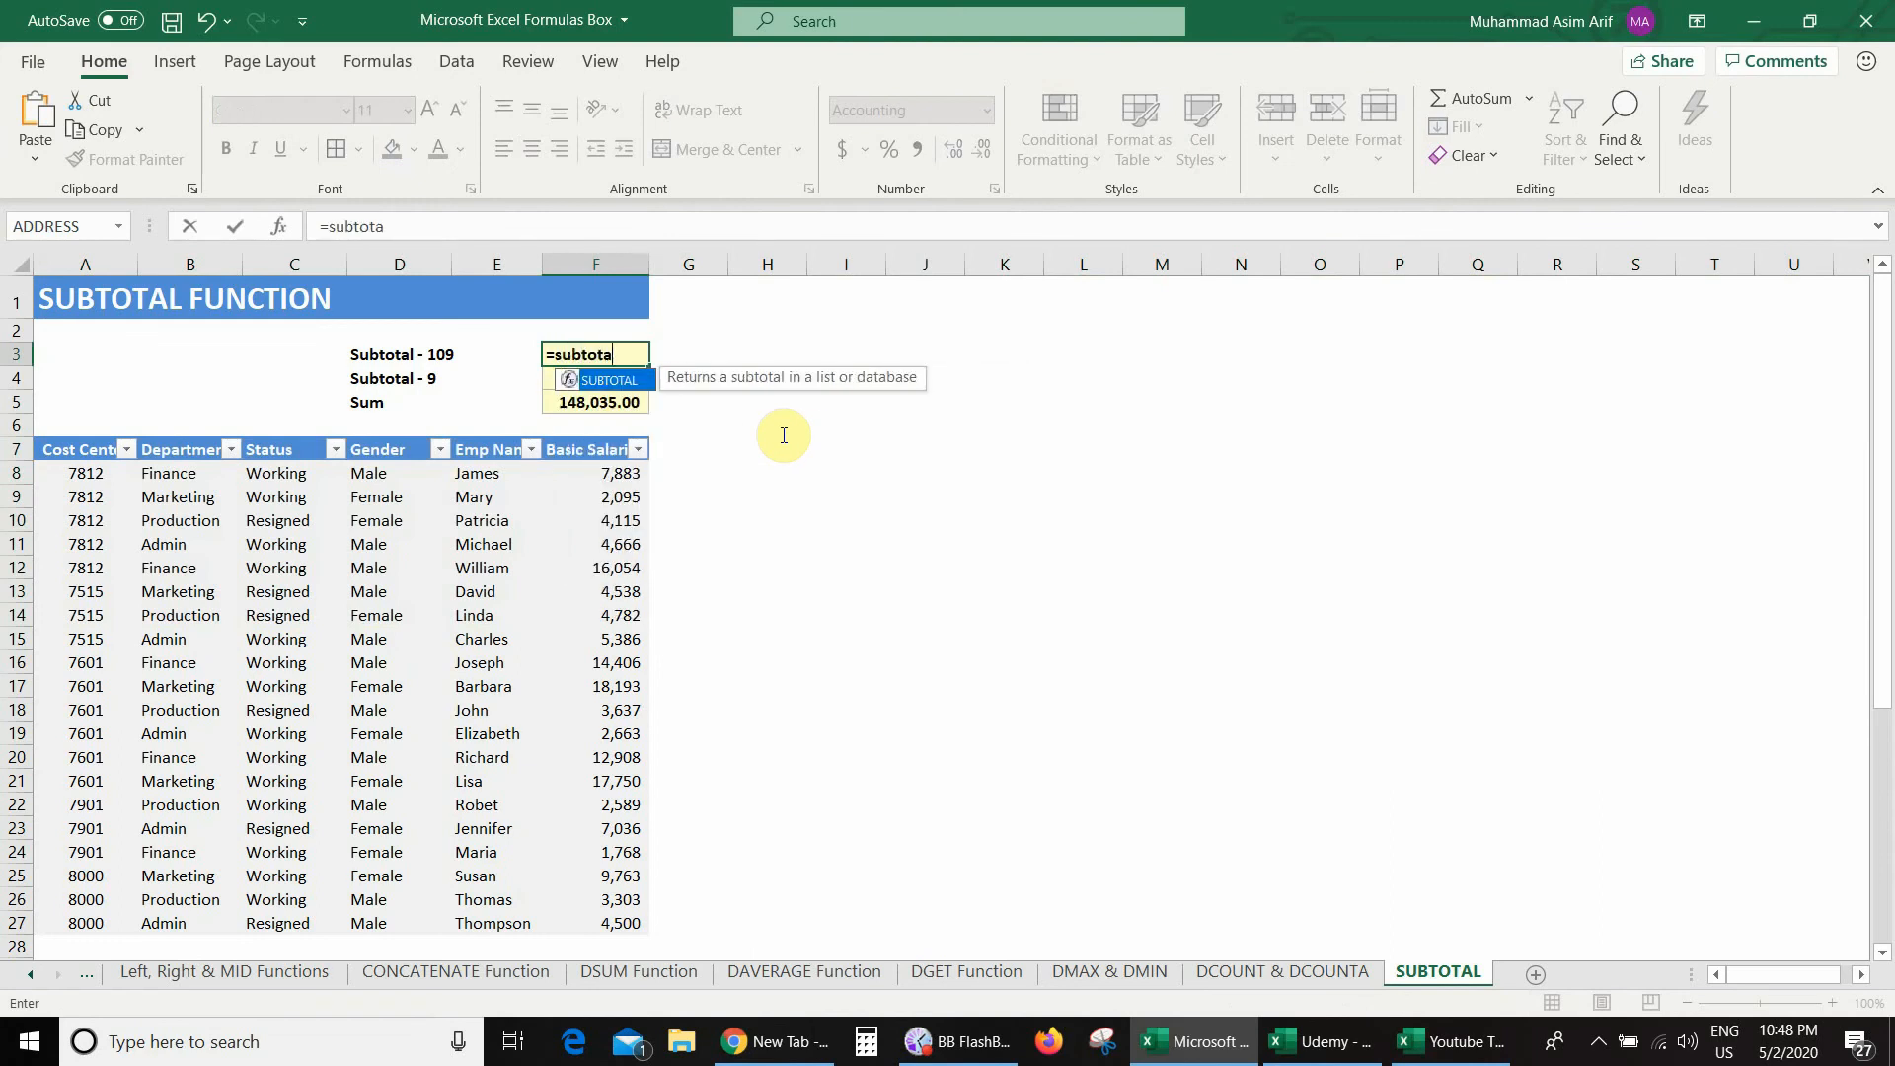
text(l(109)
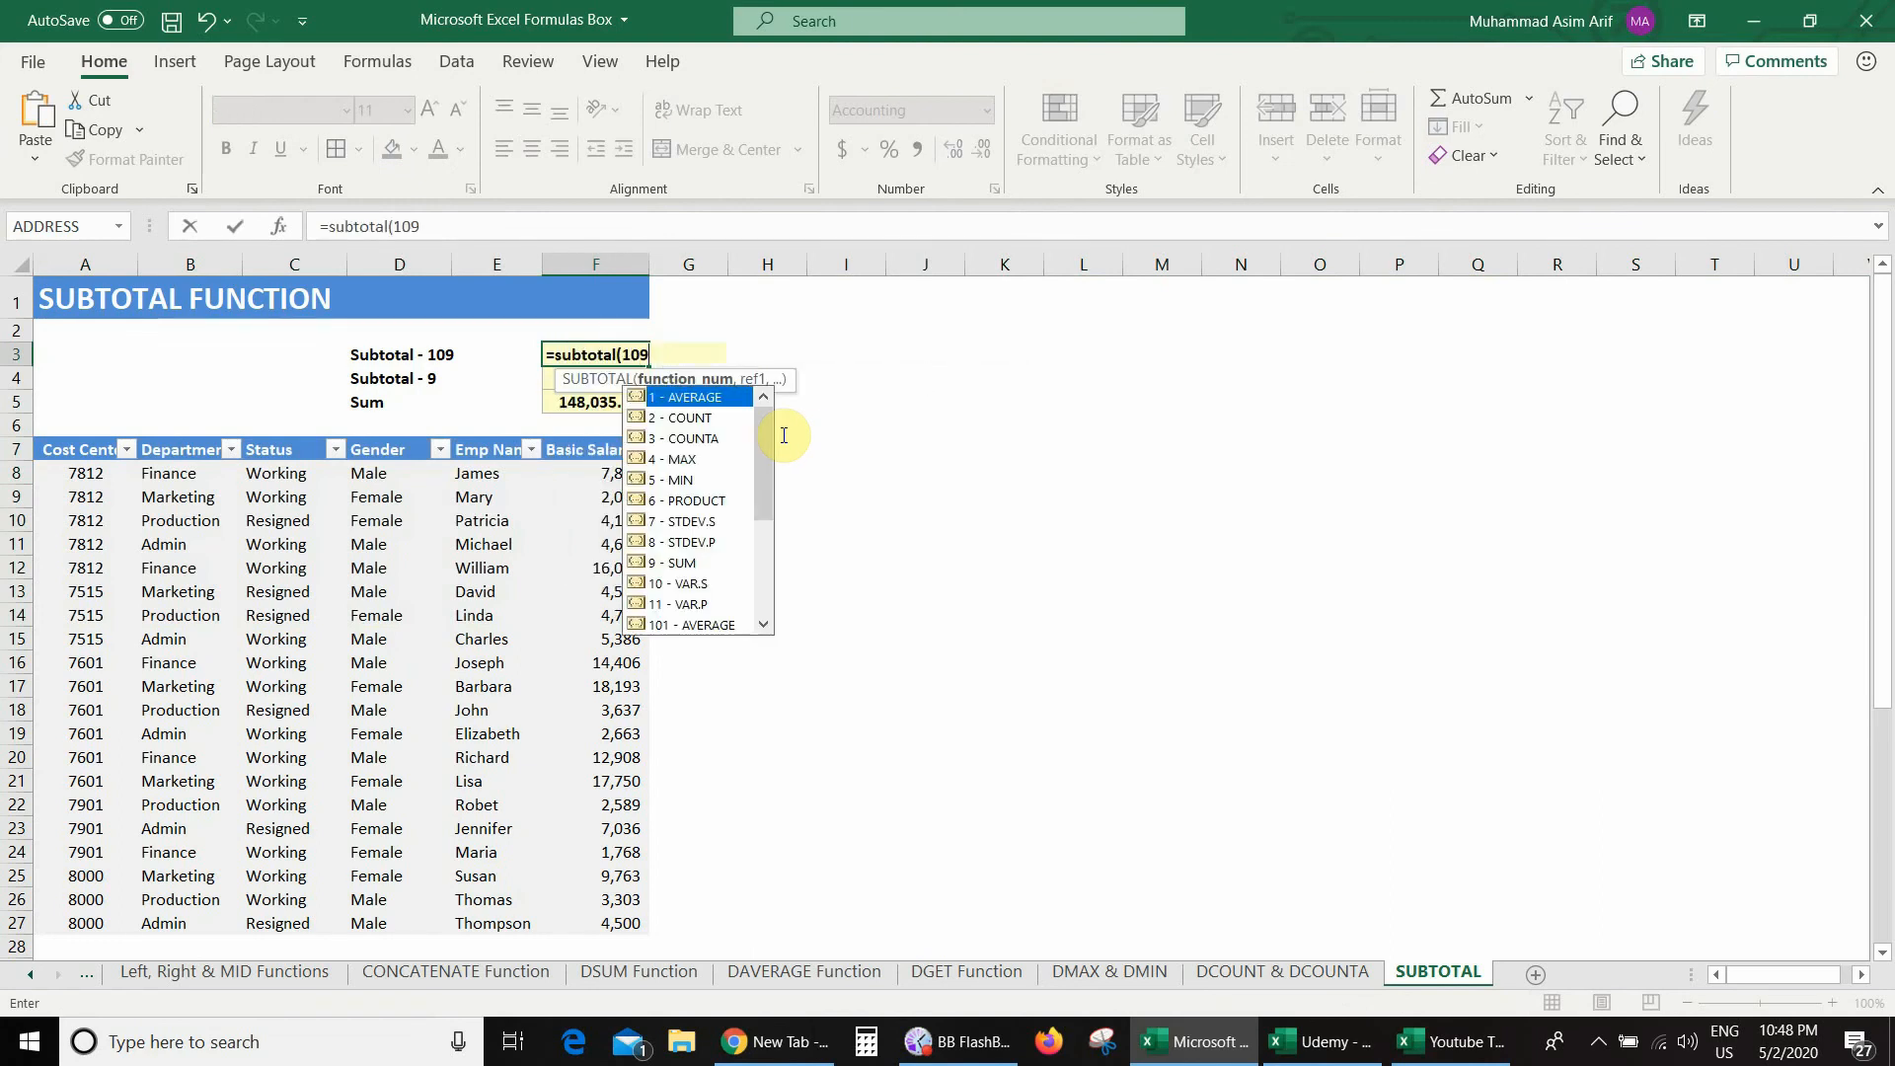
text(,)
key(Down)
key(Down)
key(Down)
key(Down)
key(Down)
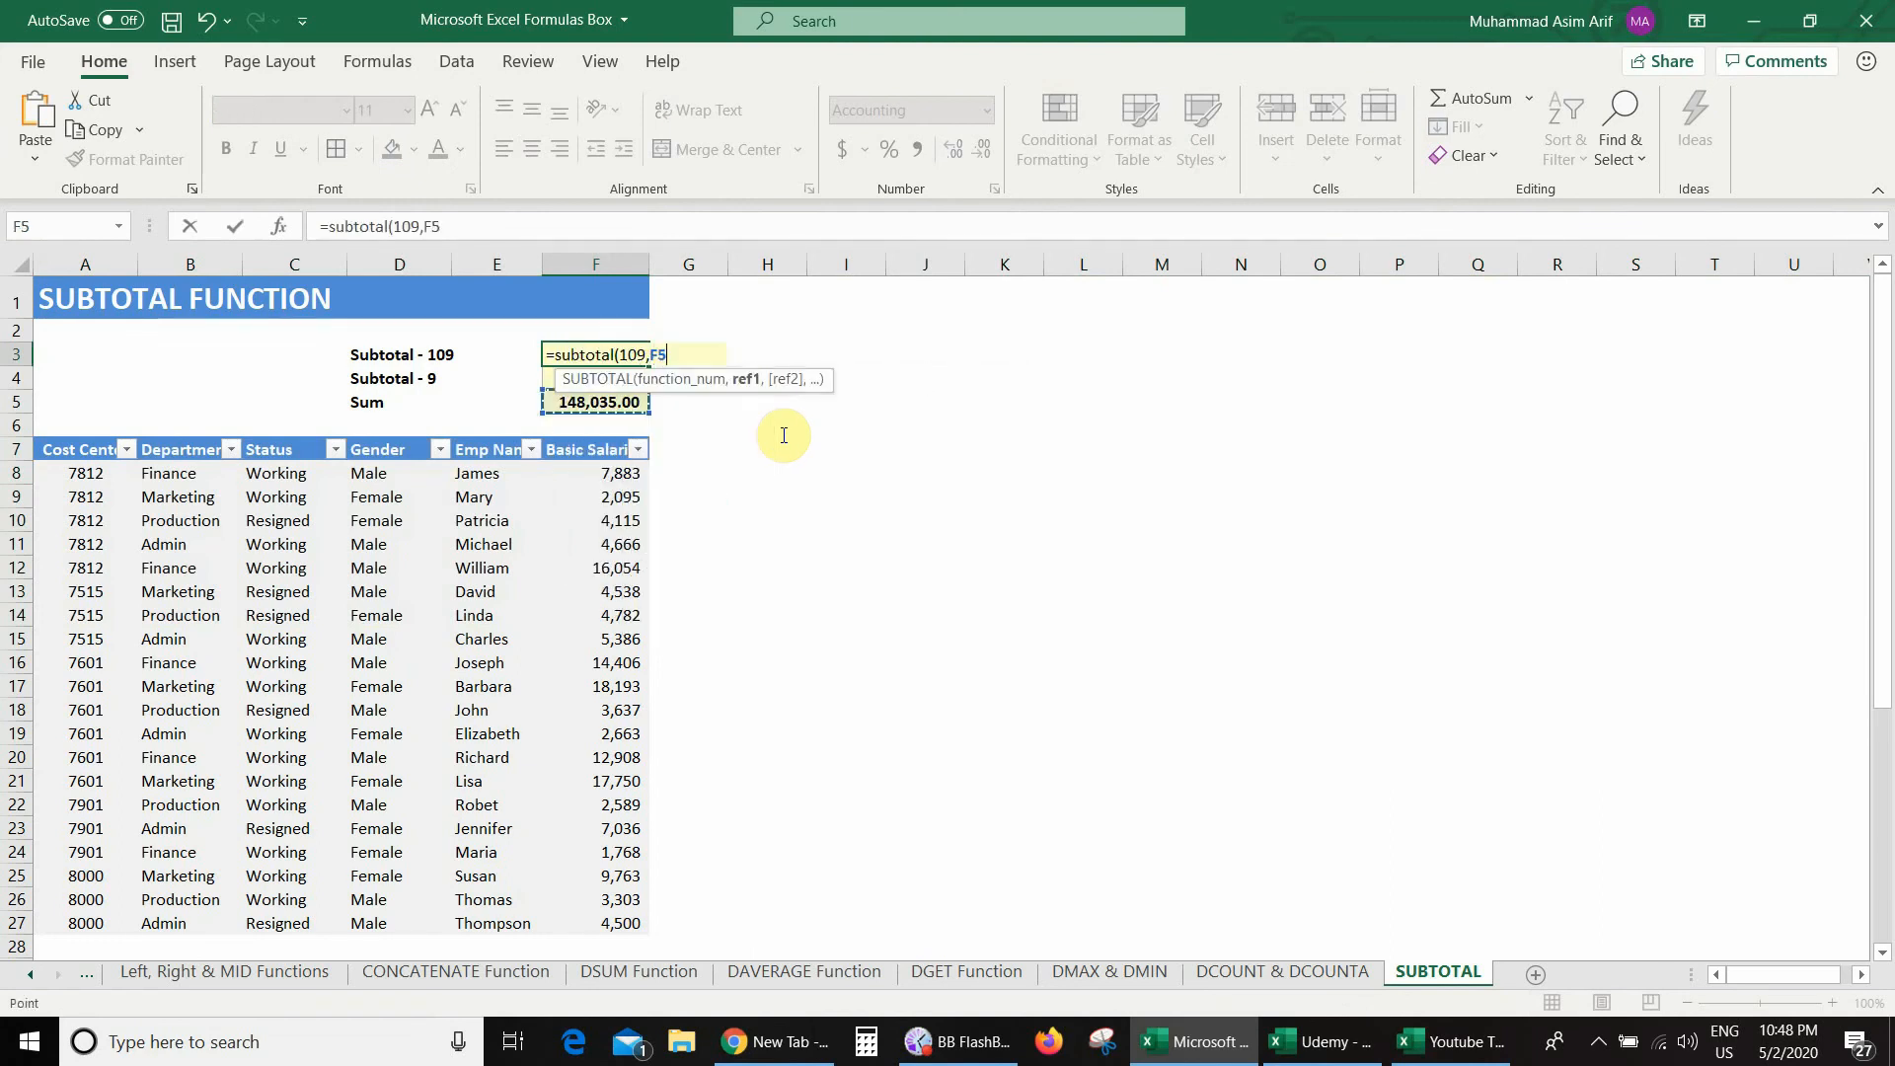
key(ctrl+shift+Down)
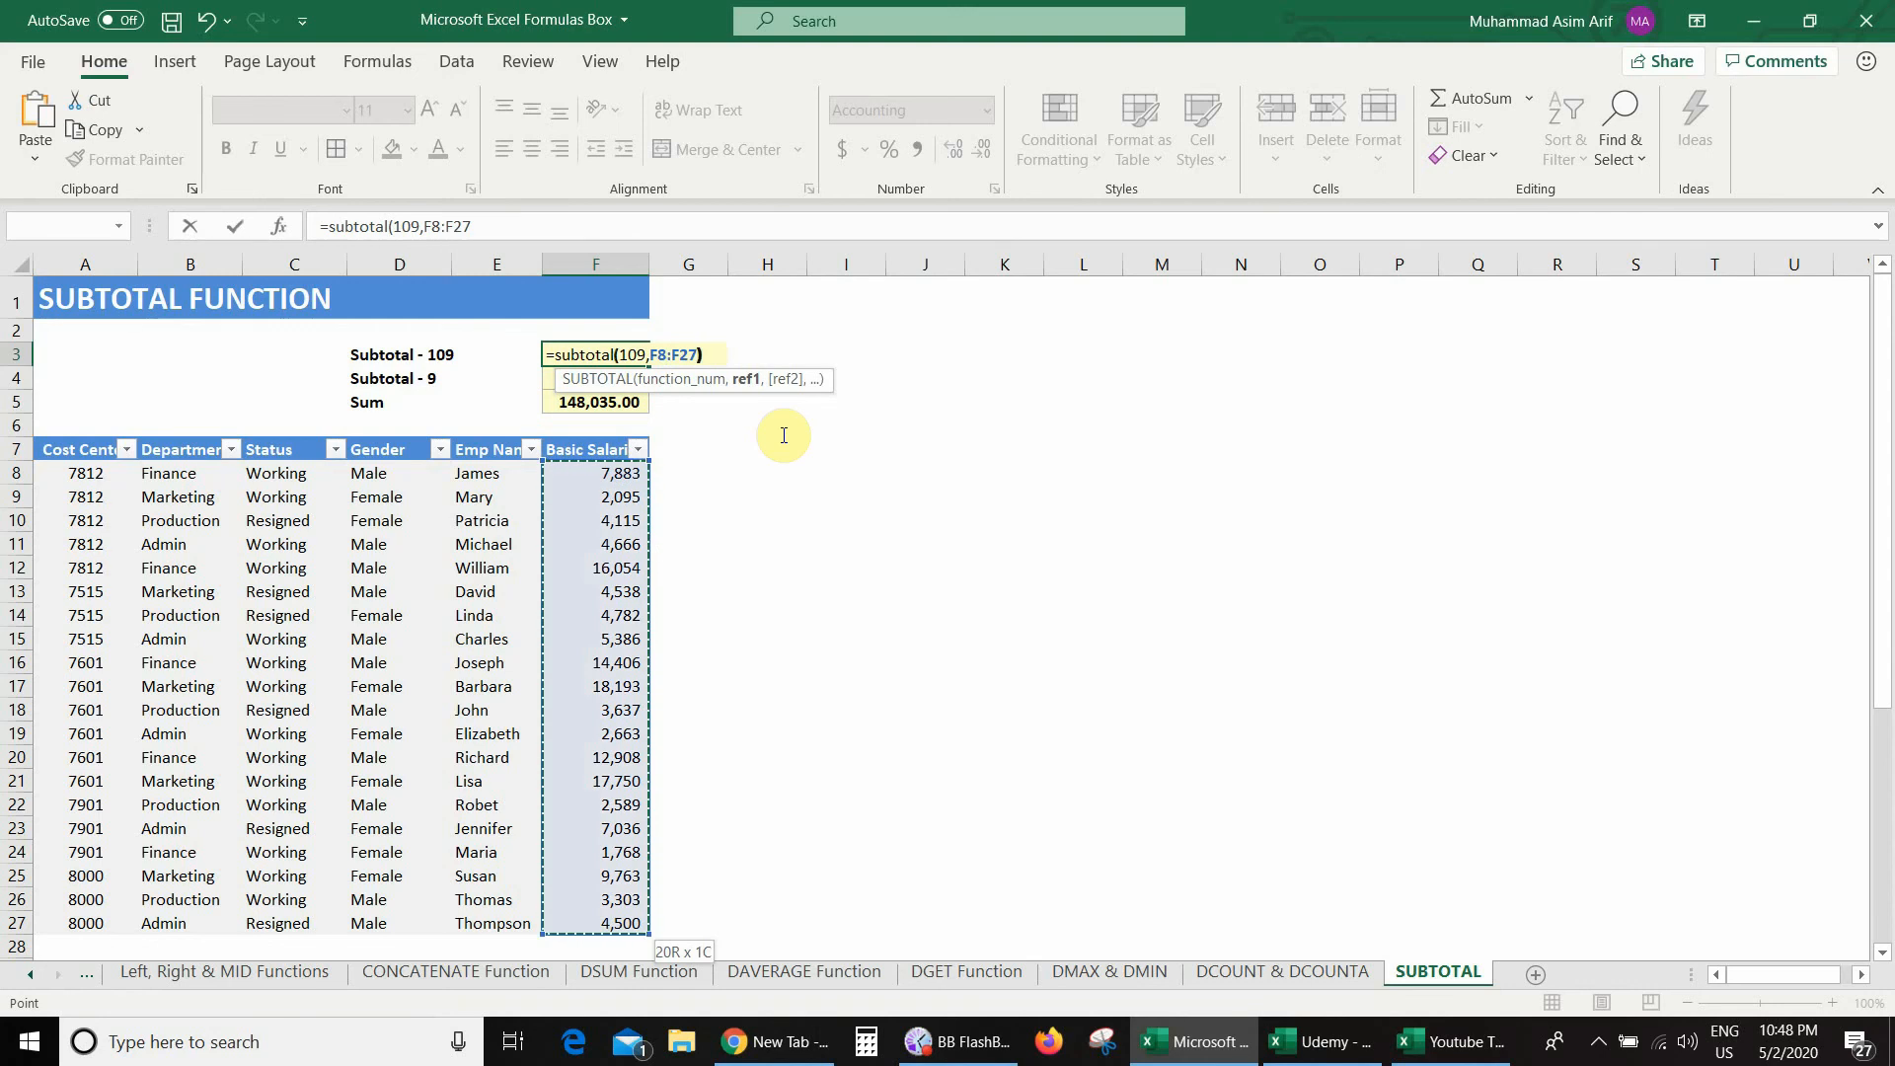
text())
key(Return)
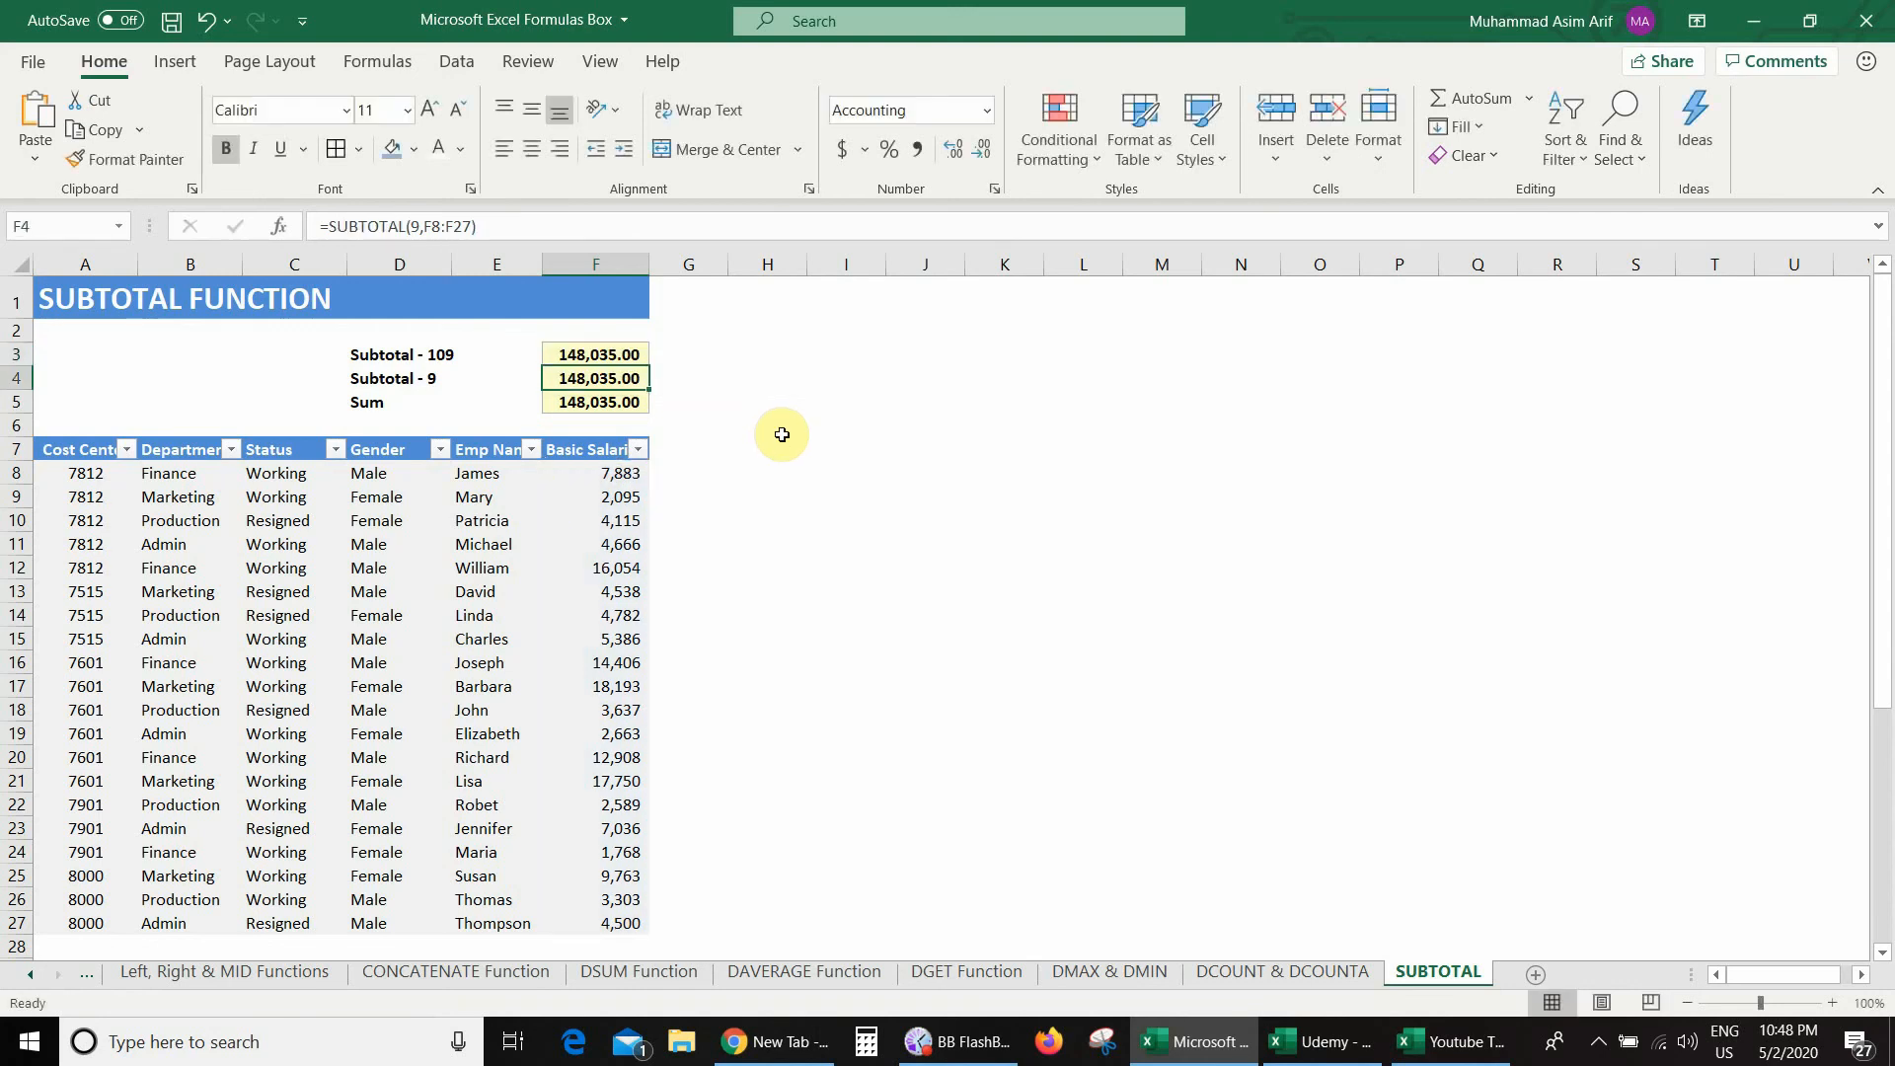
click(602, 357)
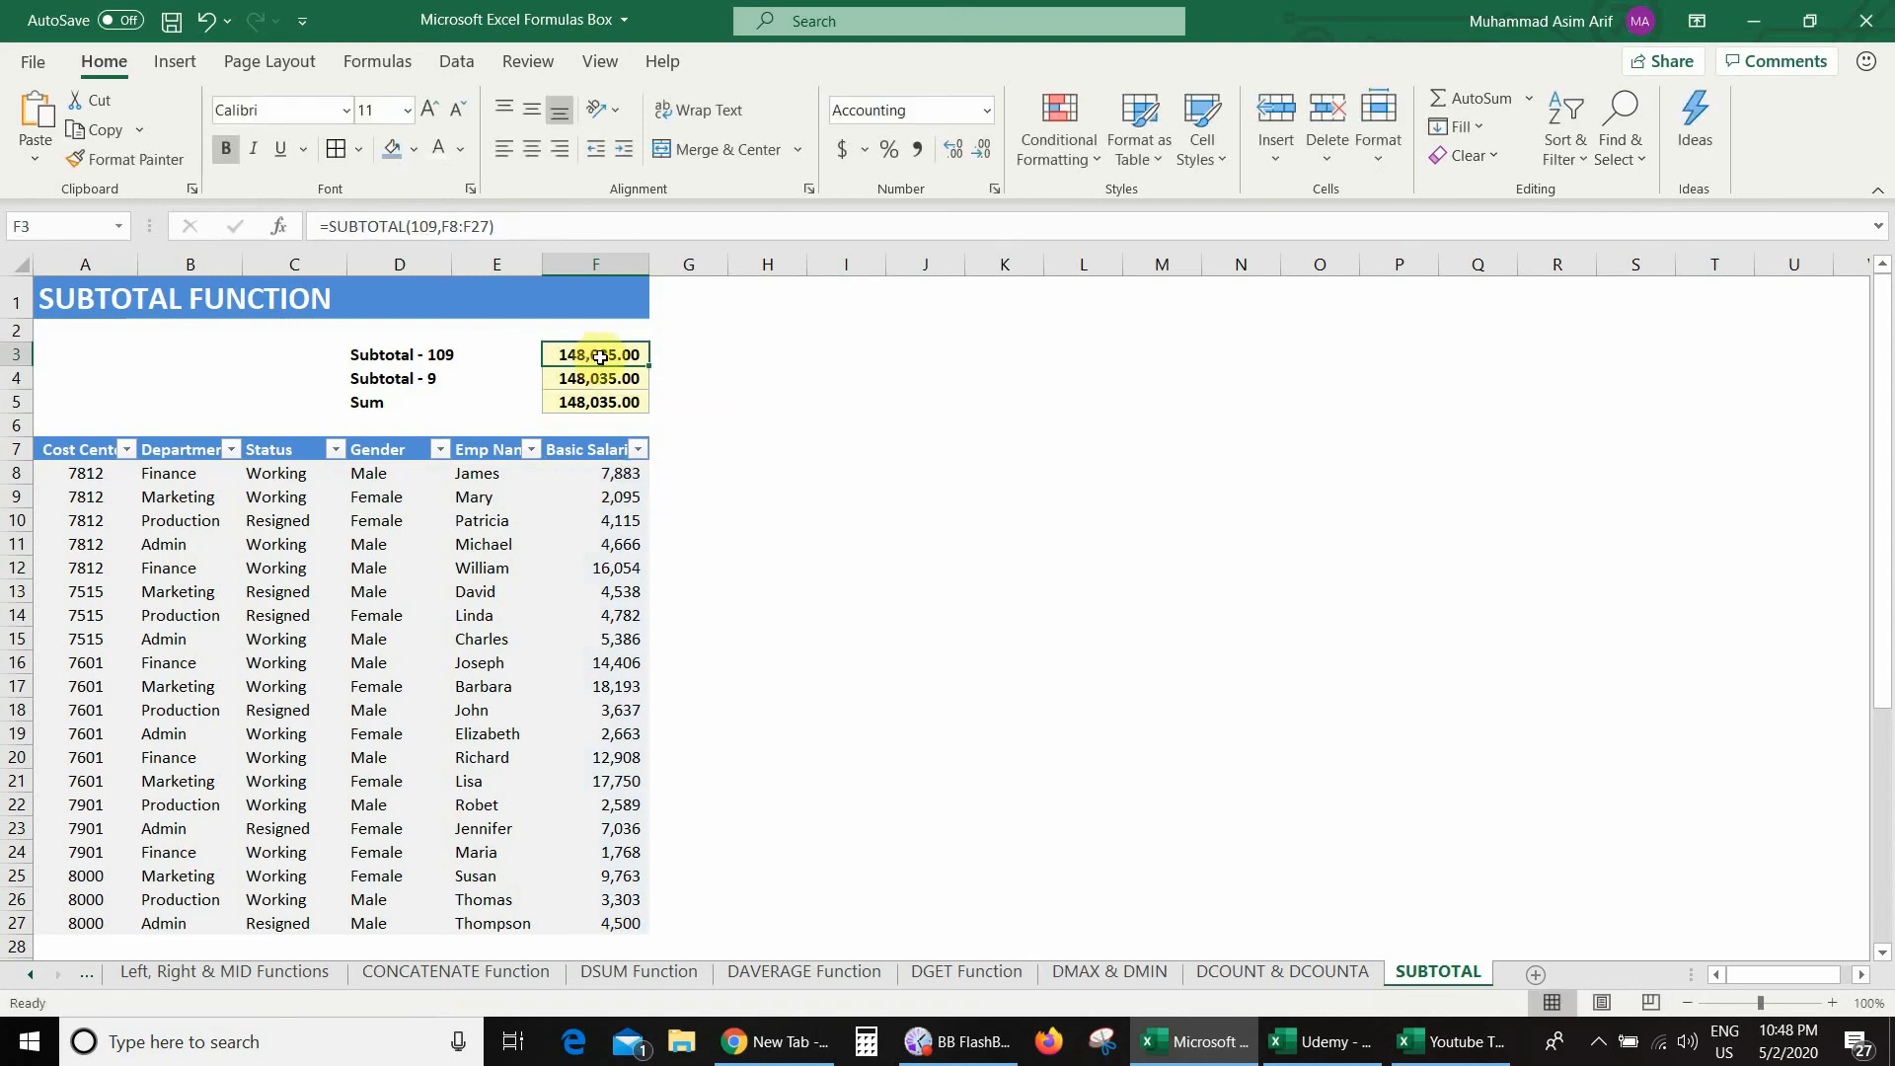
Filter the Department column to only Admin and compare the Subtotal - 109, Subtotal - 9 and Sum cells
click(231, 449)
click(103, 707)
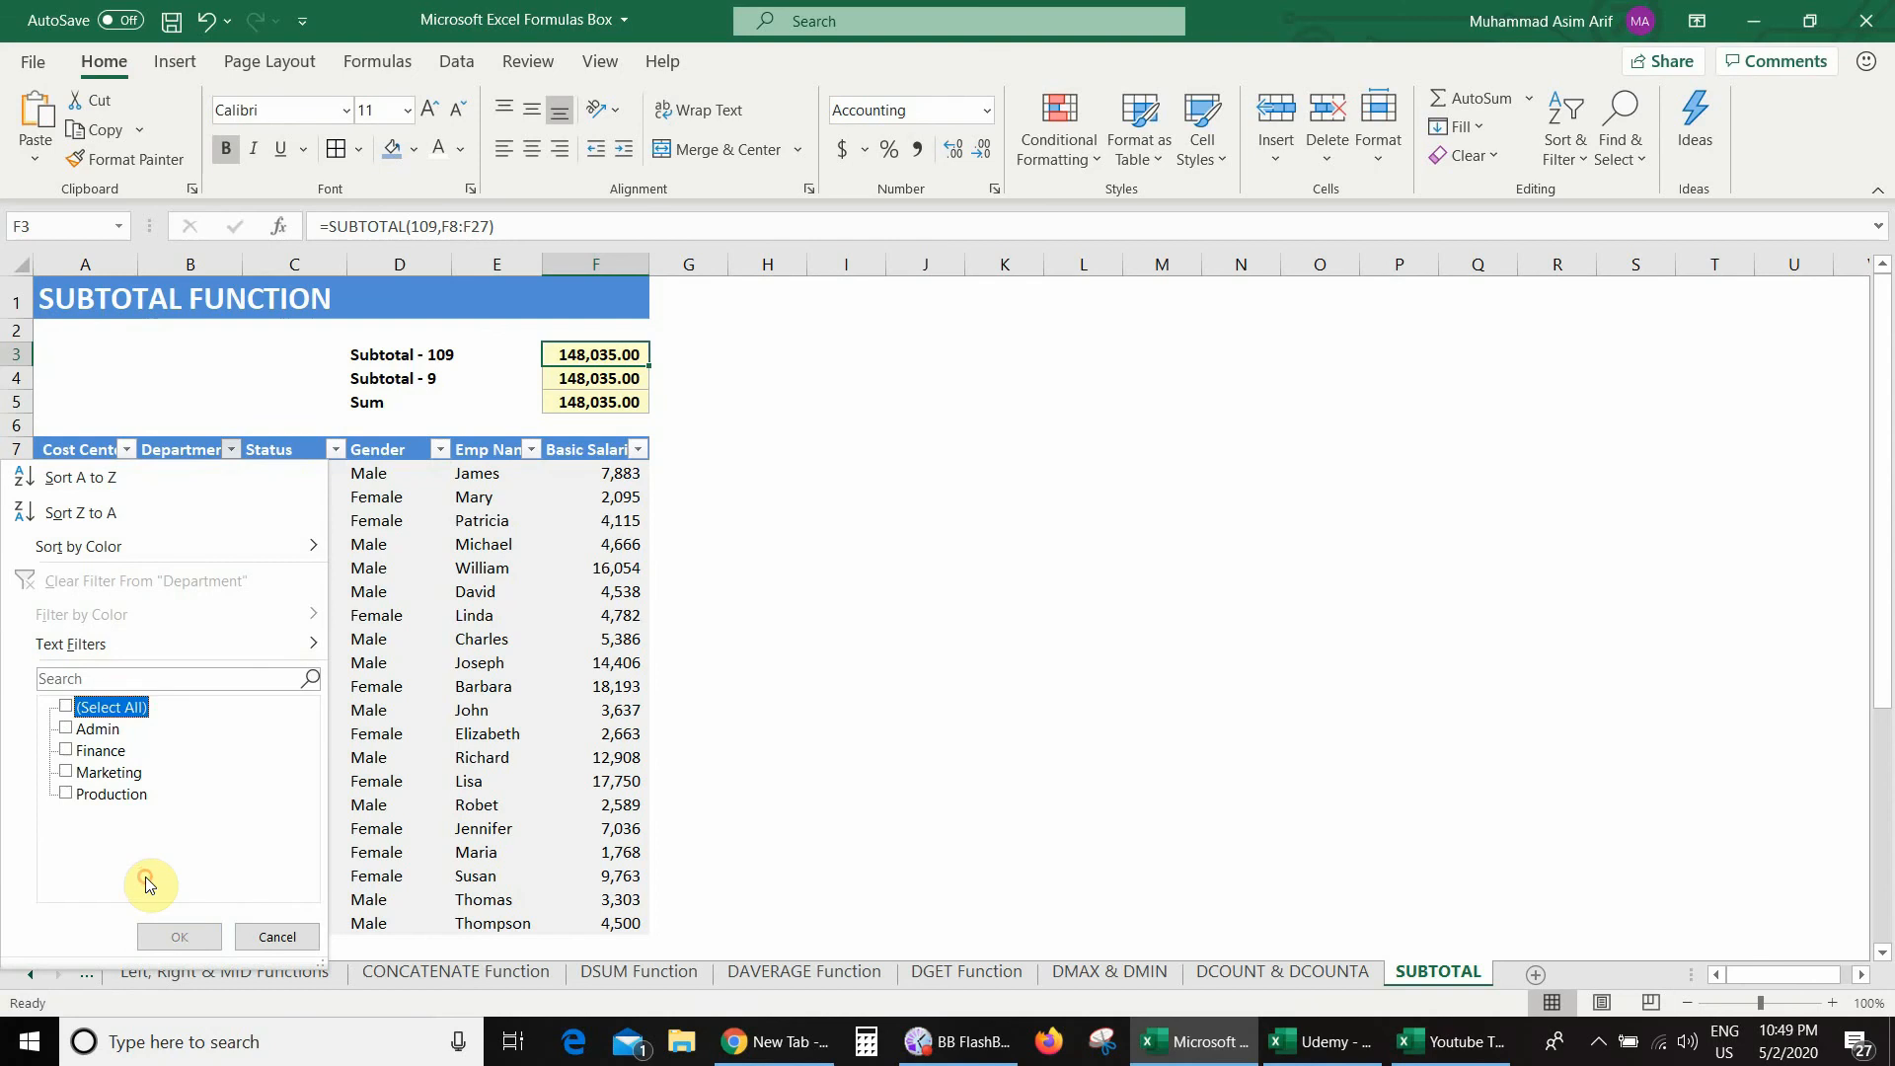
click(98, 729)
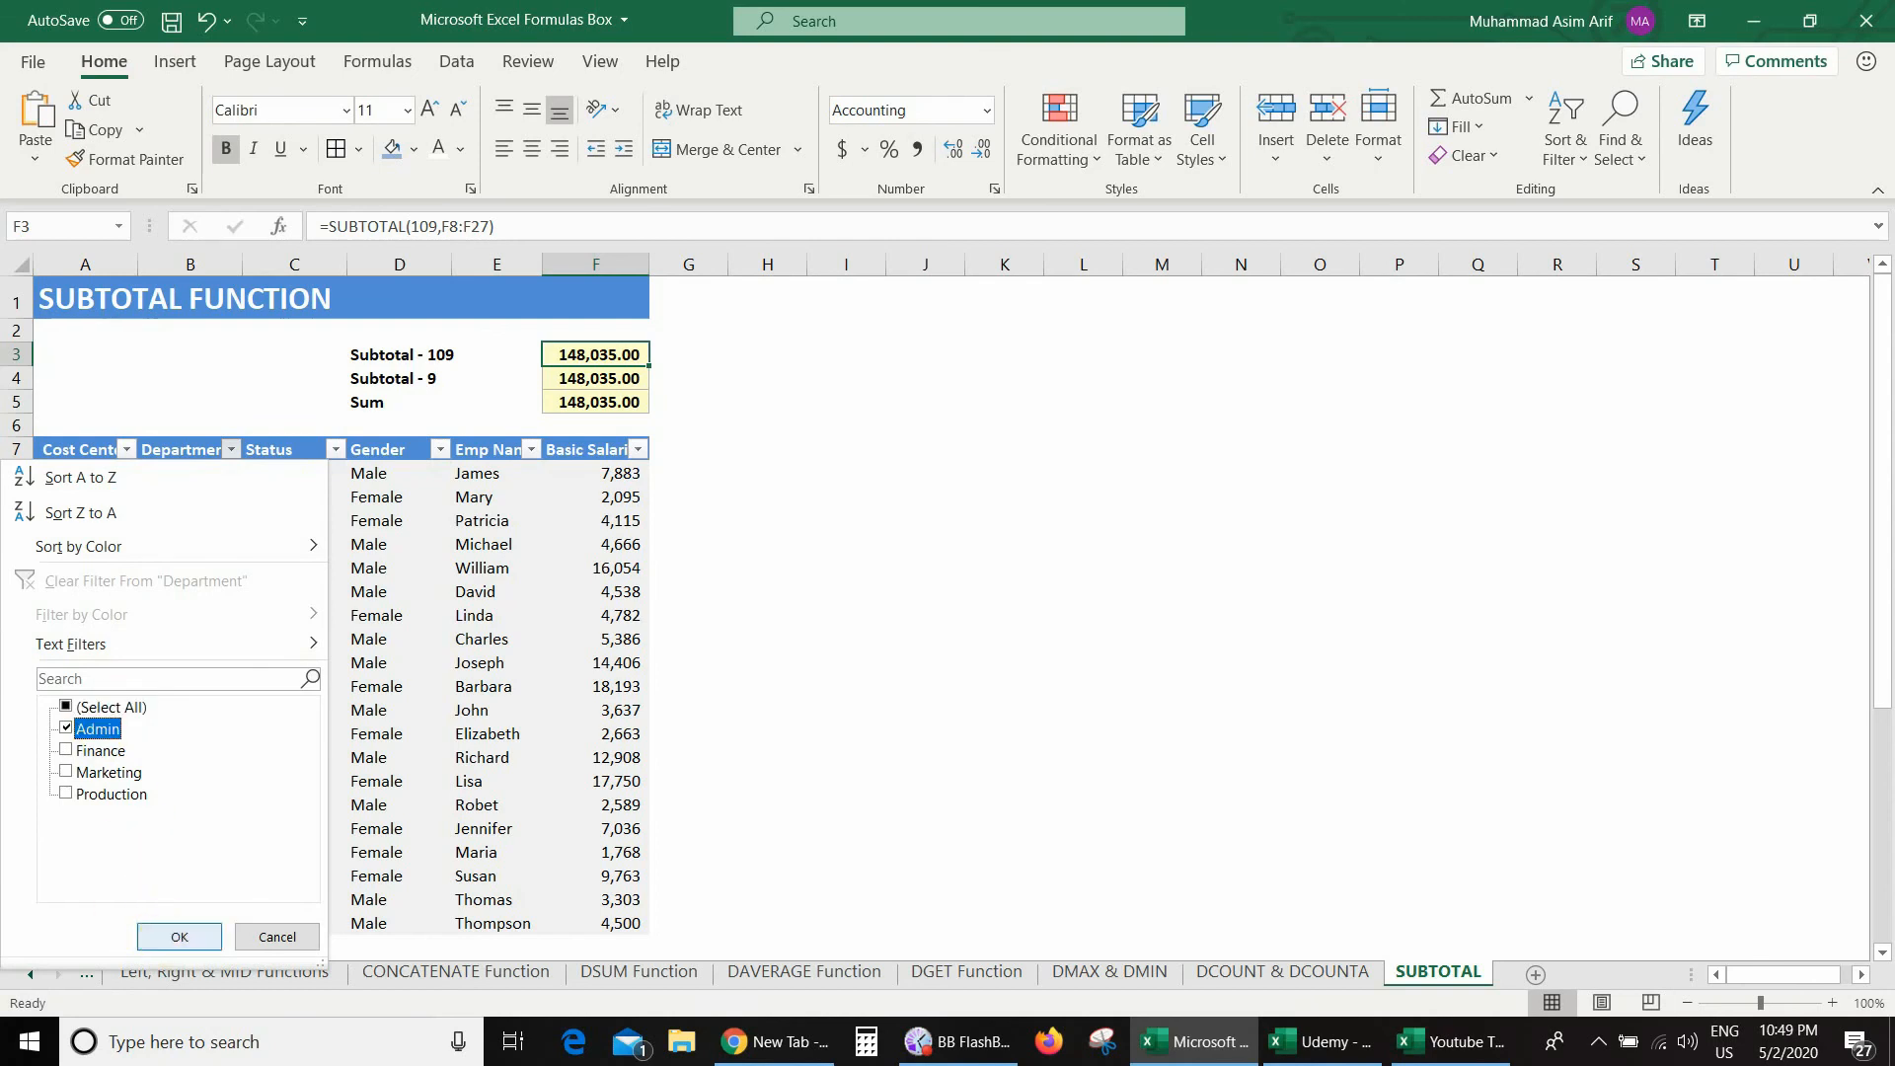
click(179, 936)
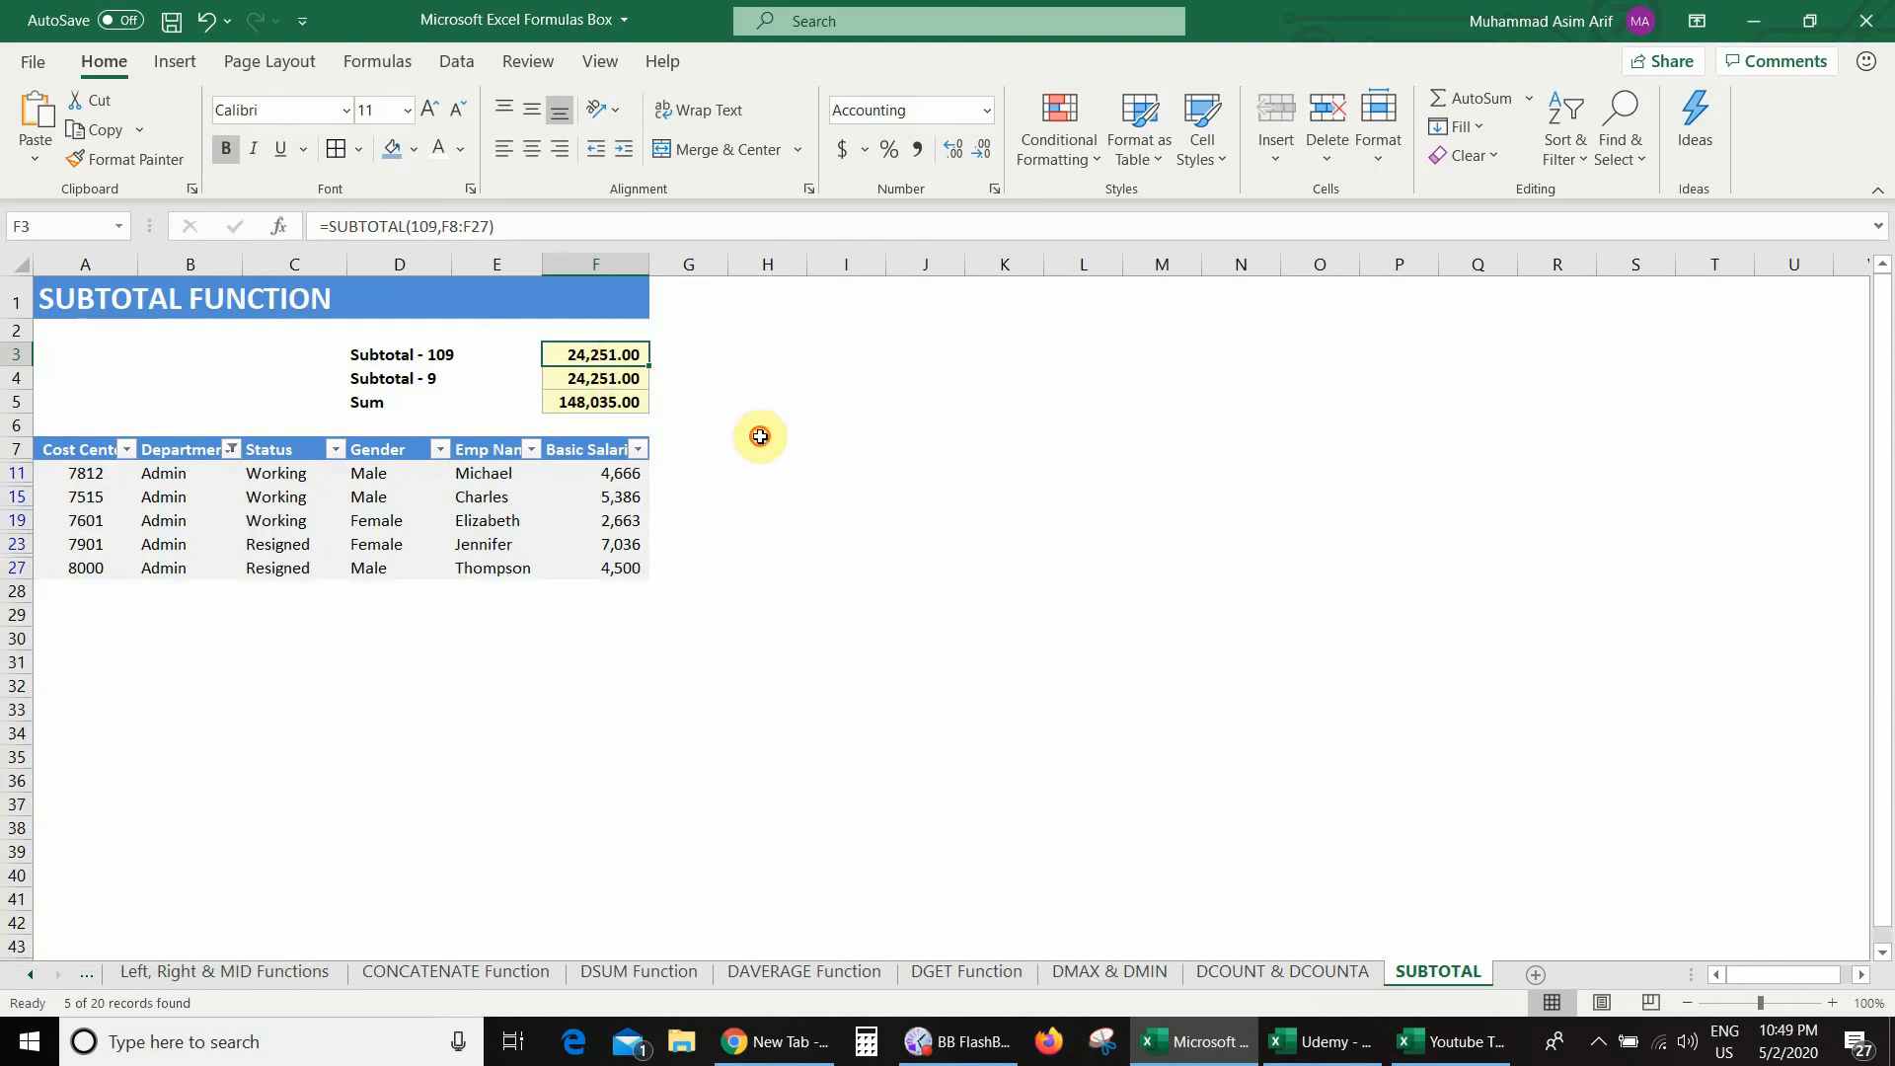
key(Down)
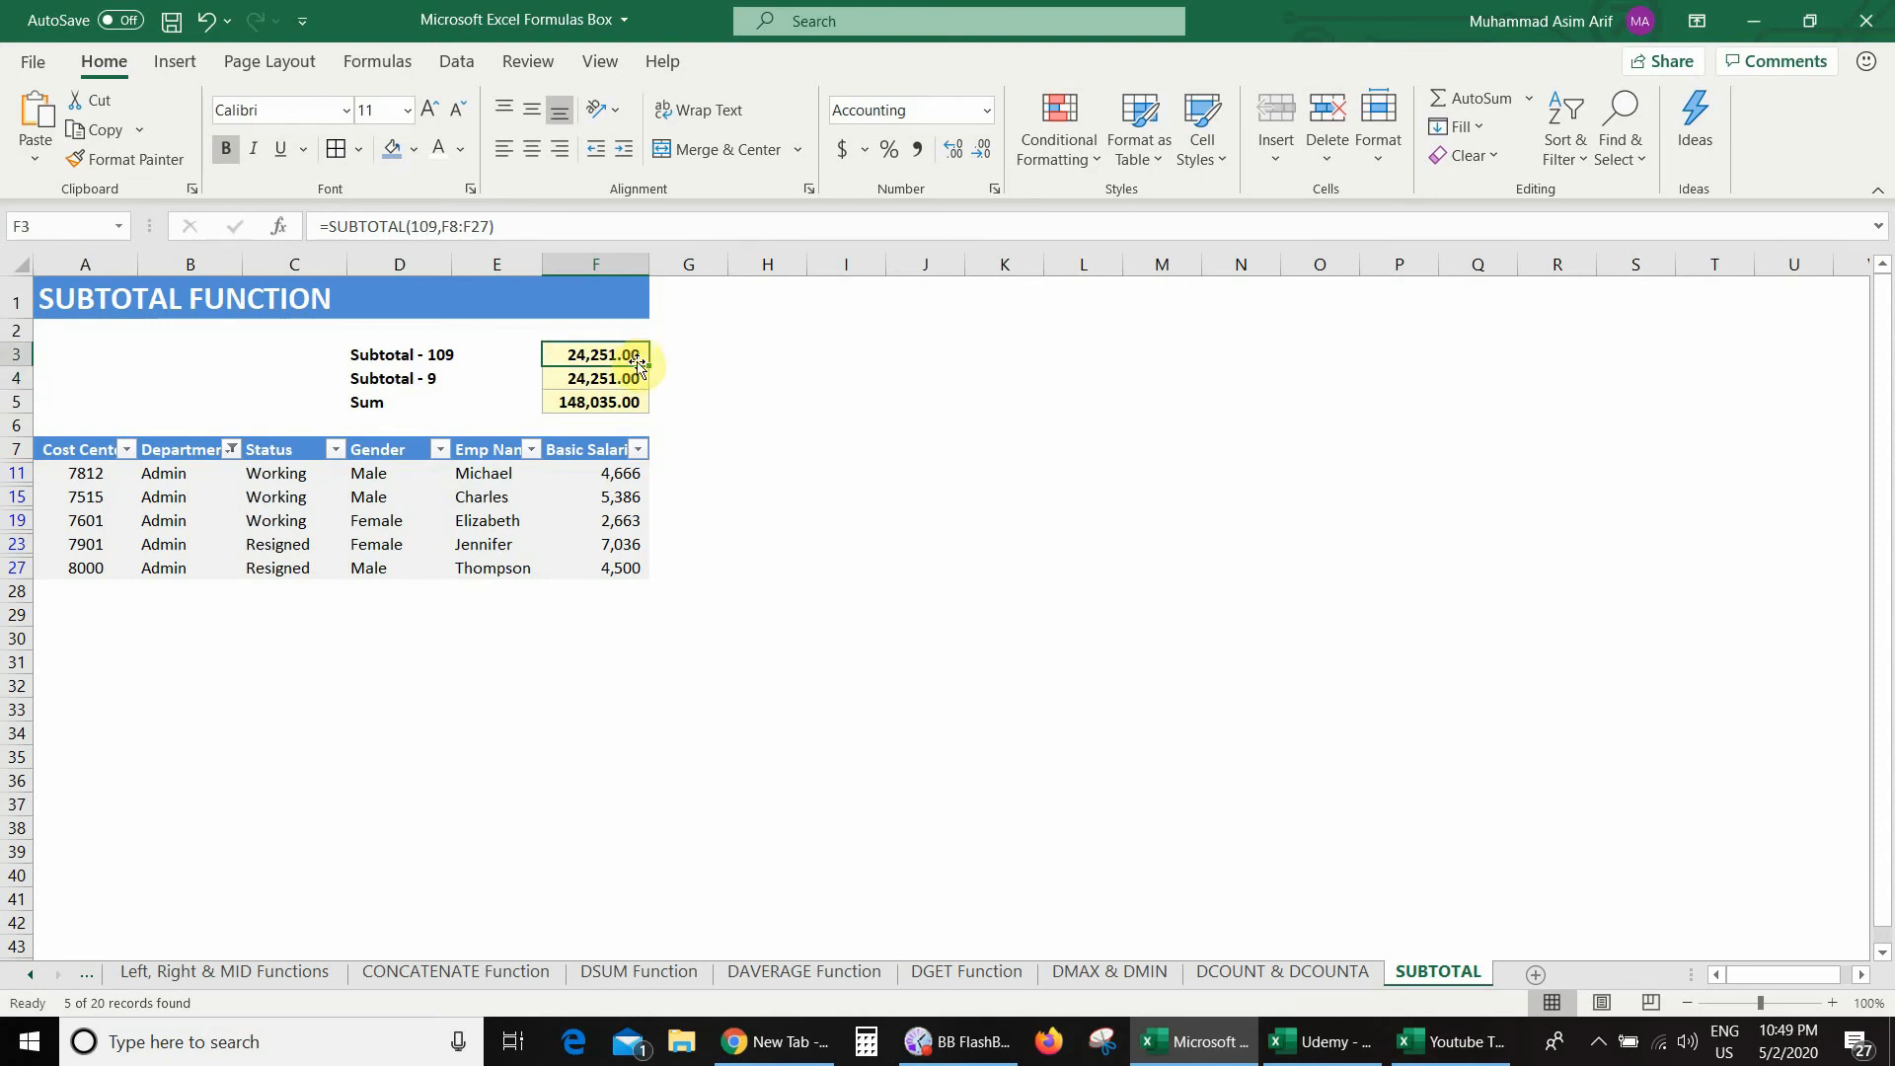
Change the Department filter to only Production and check the Subtotal - 9 and Subtotal - 109 cells
click(231, 449)
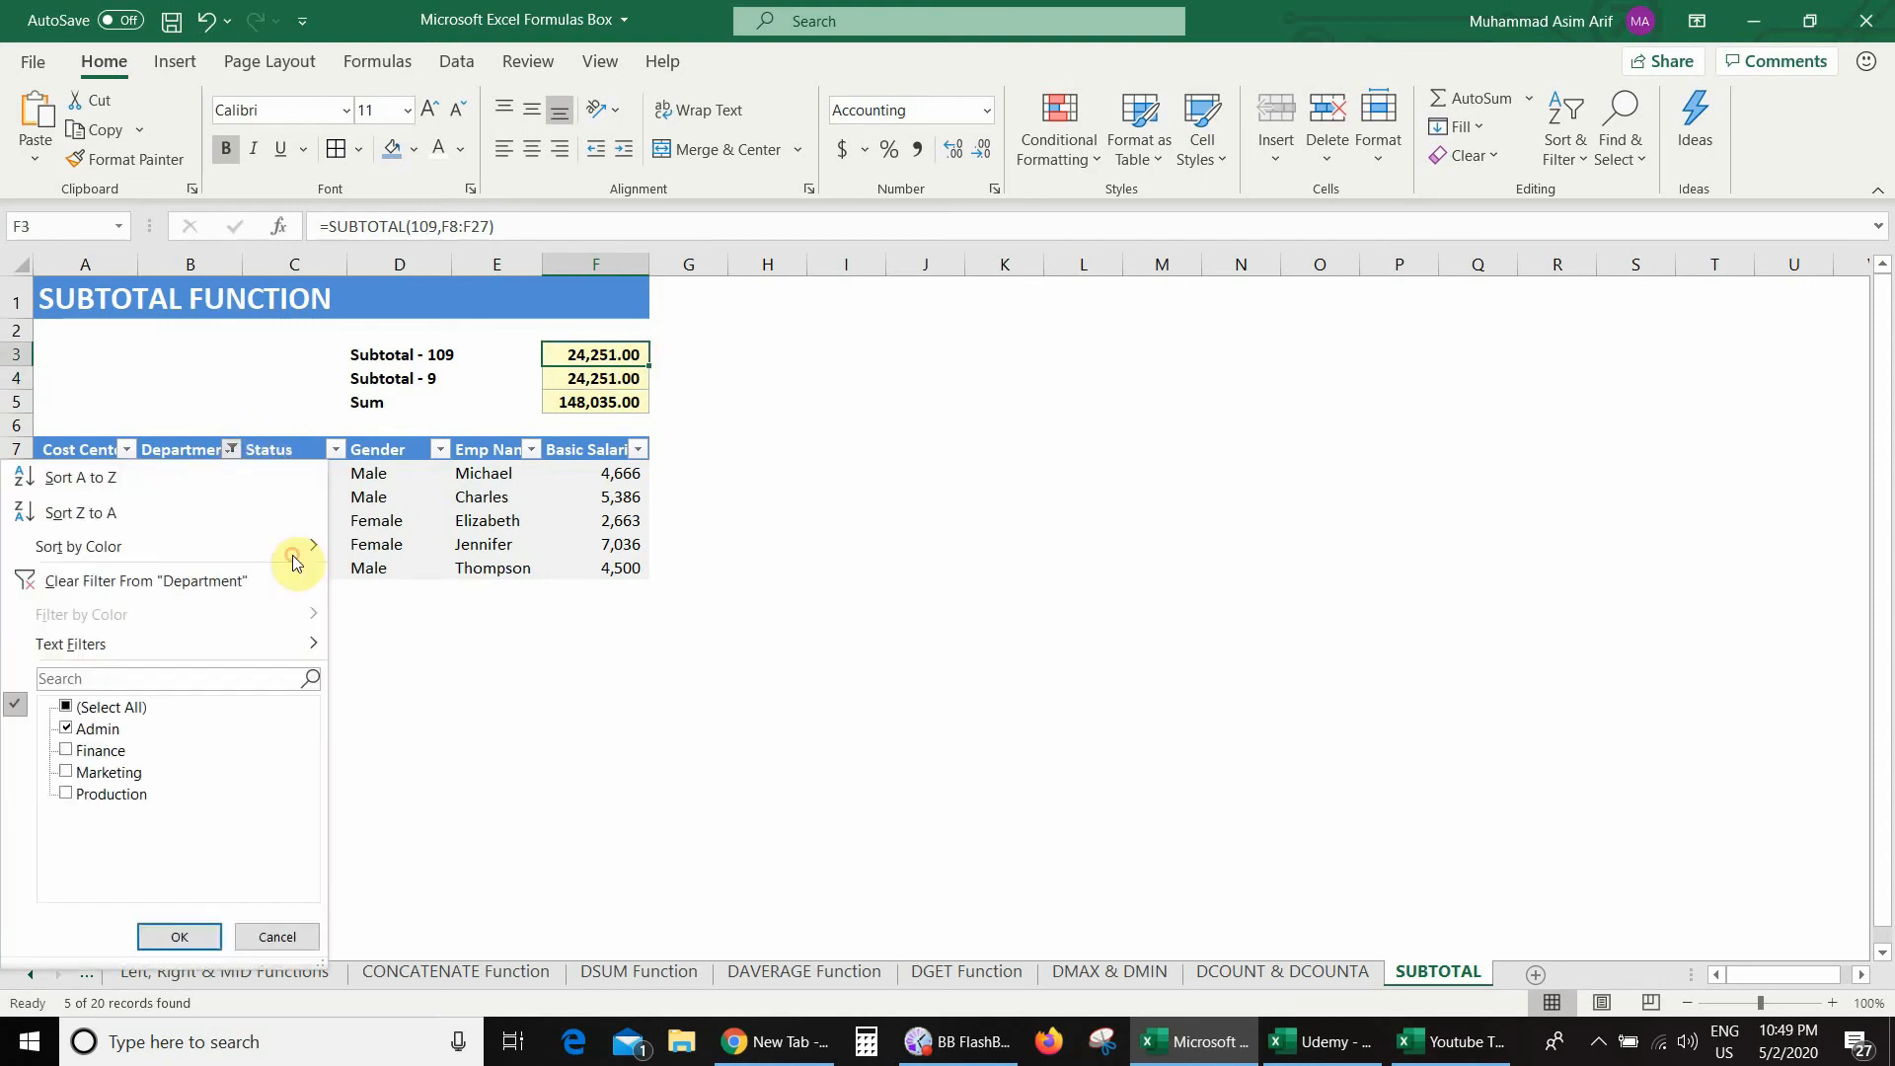
click(109, 731)
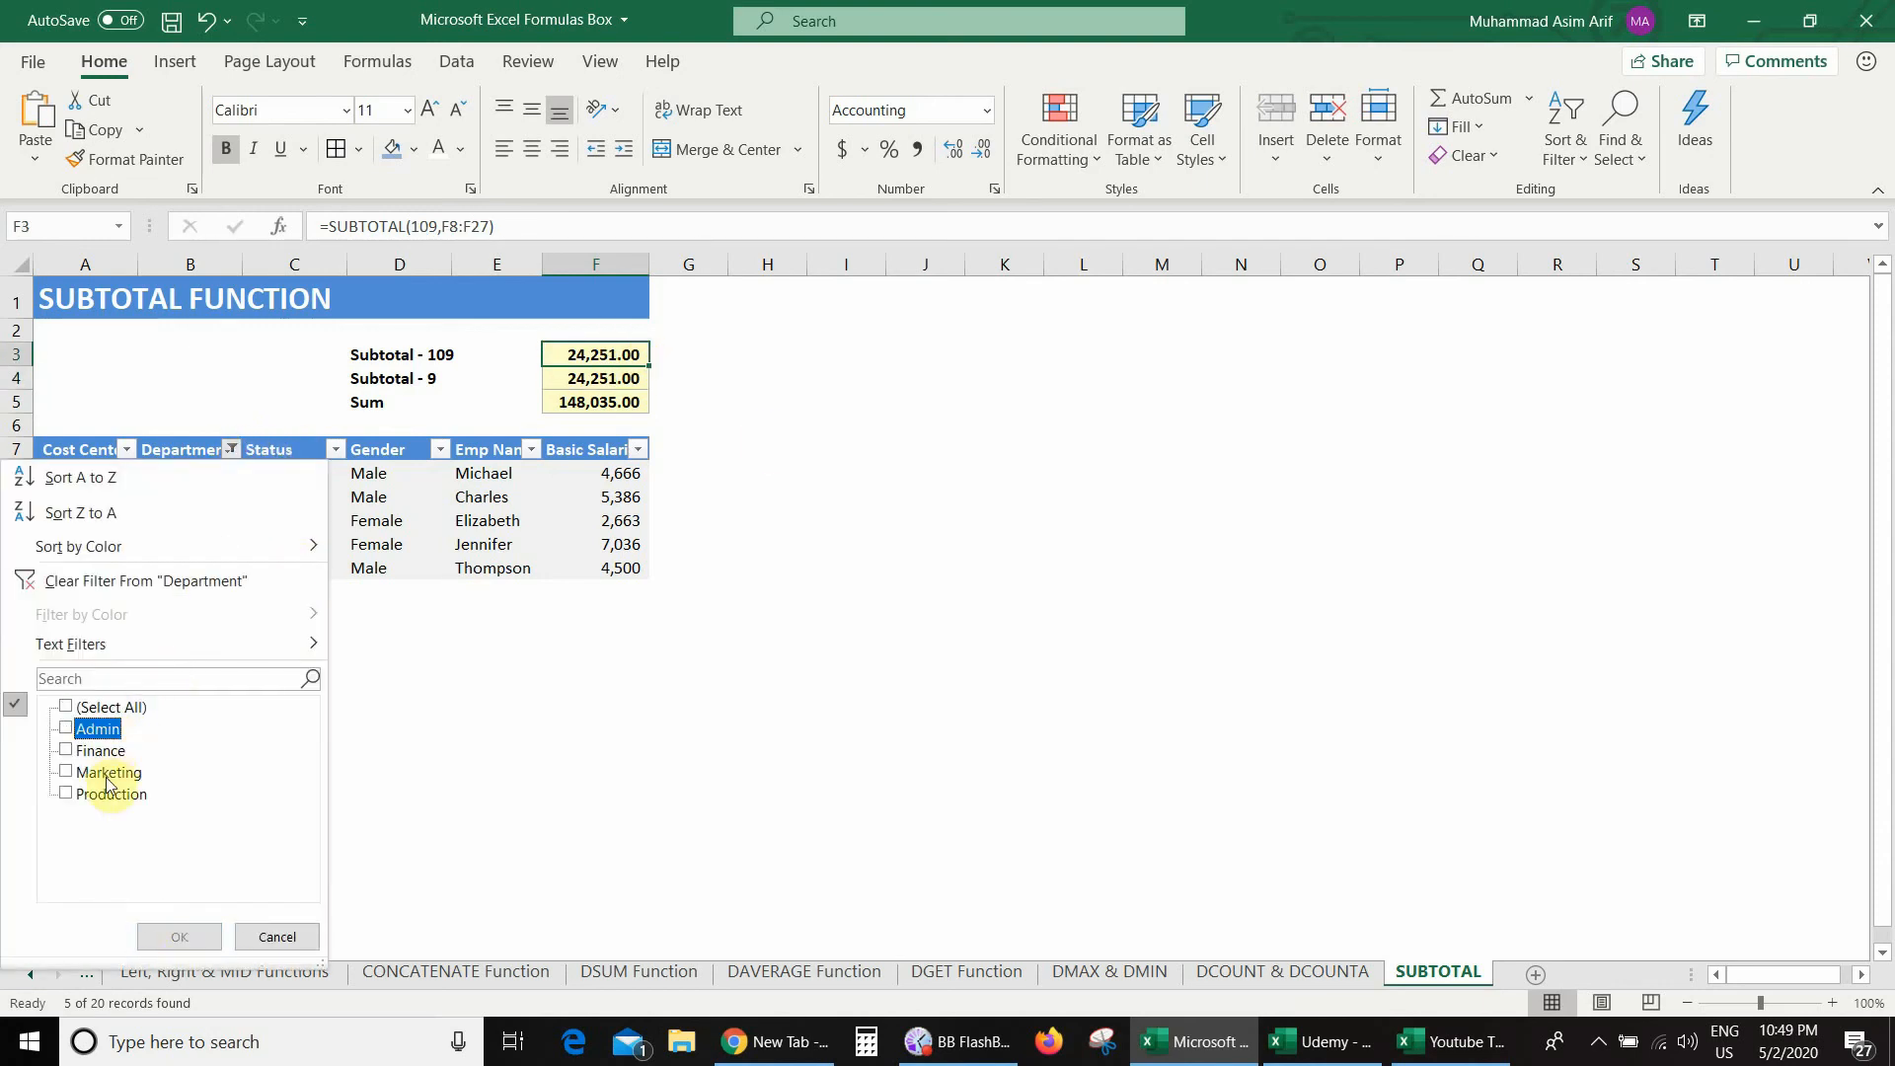
click(109, 800)
click(177, 934)
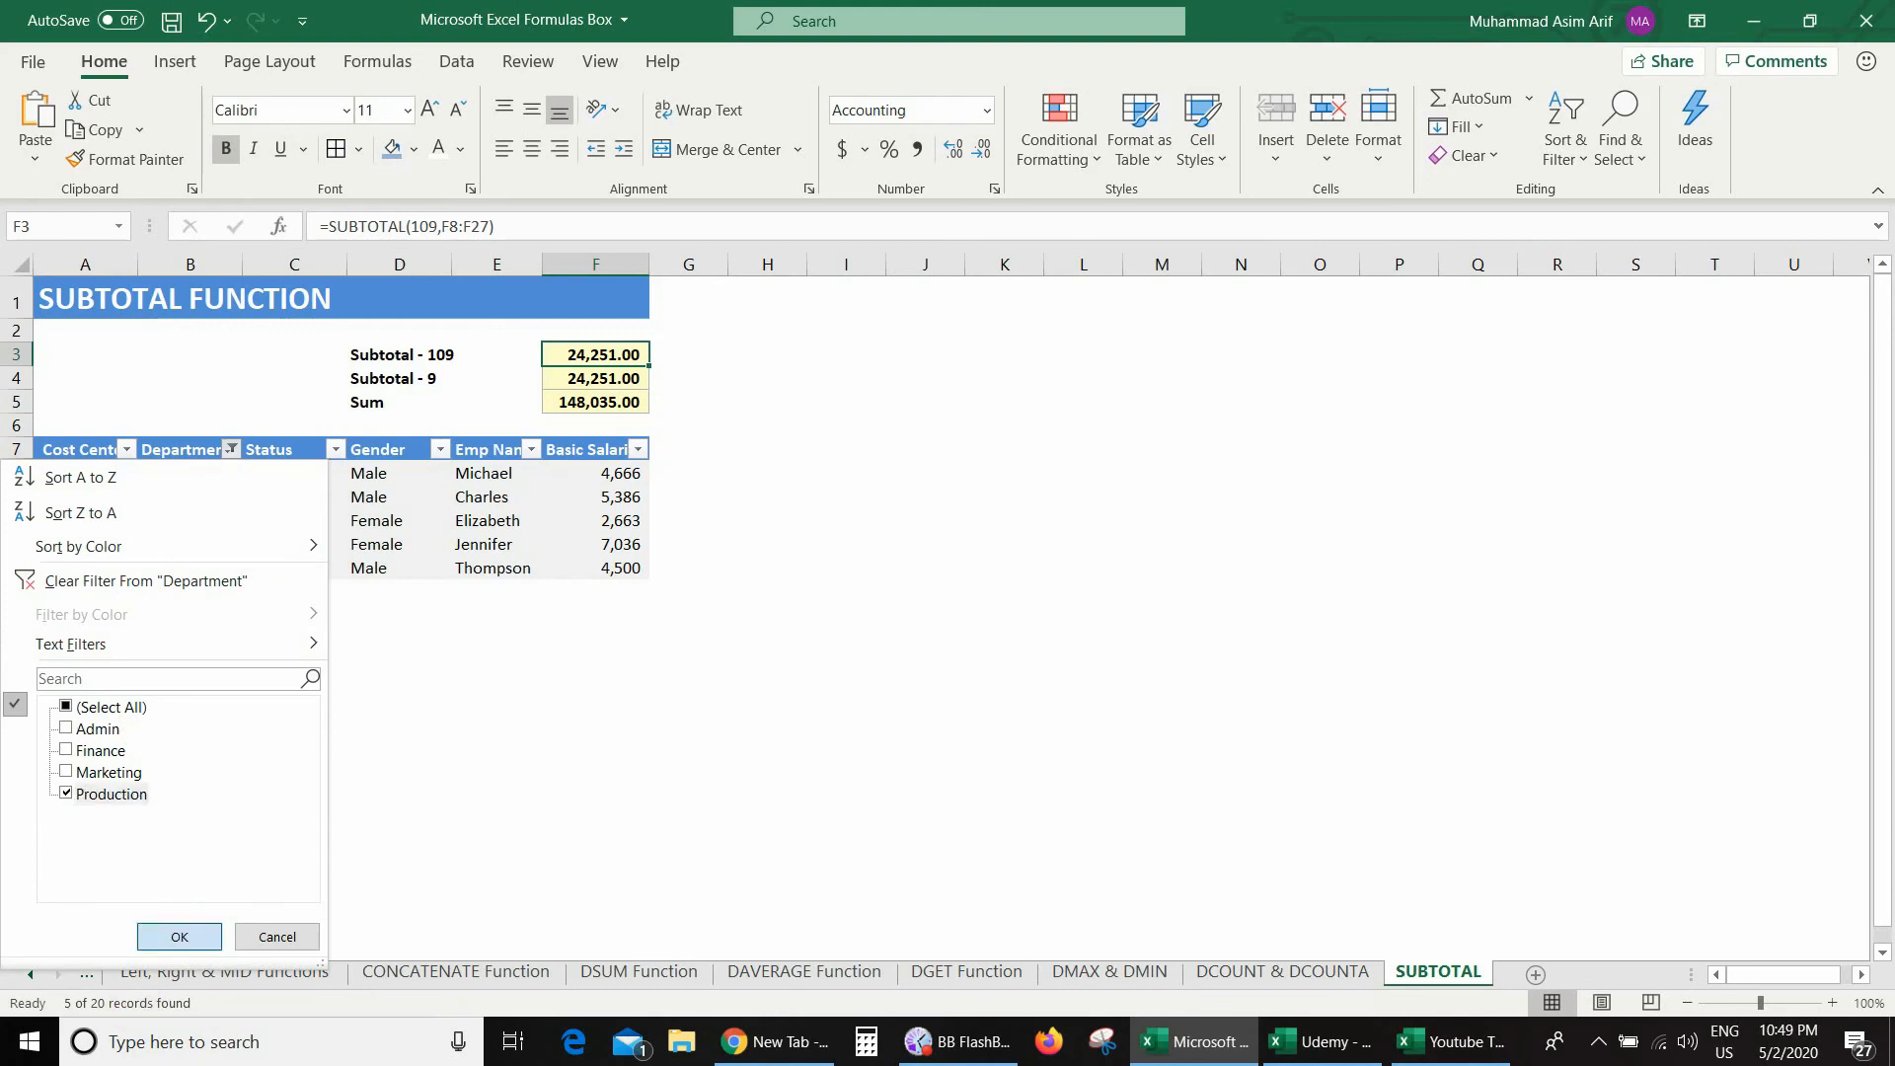
click(576, 378)
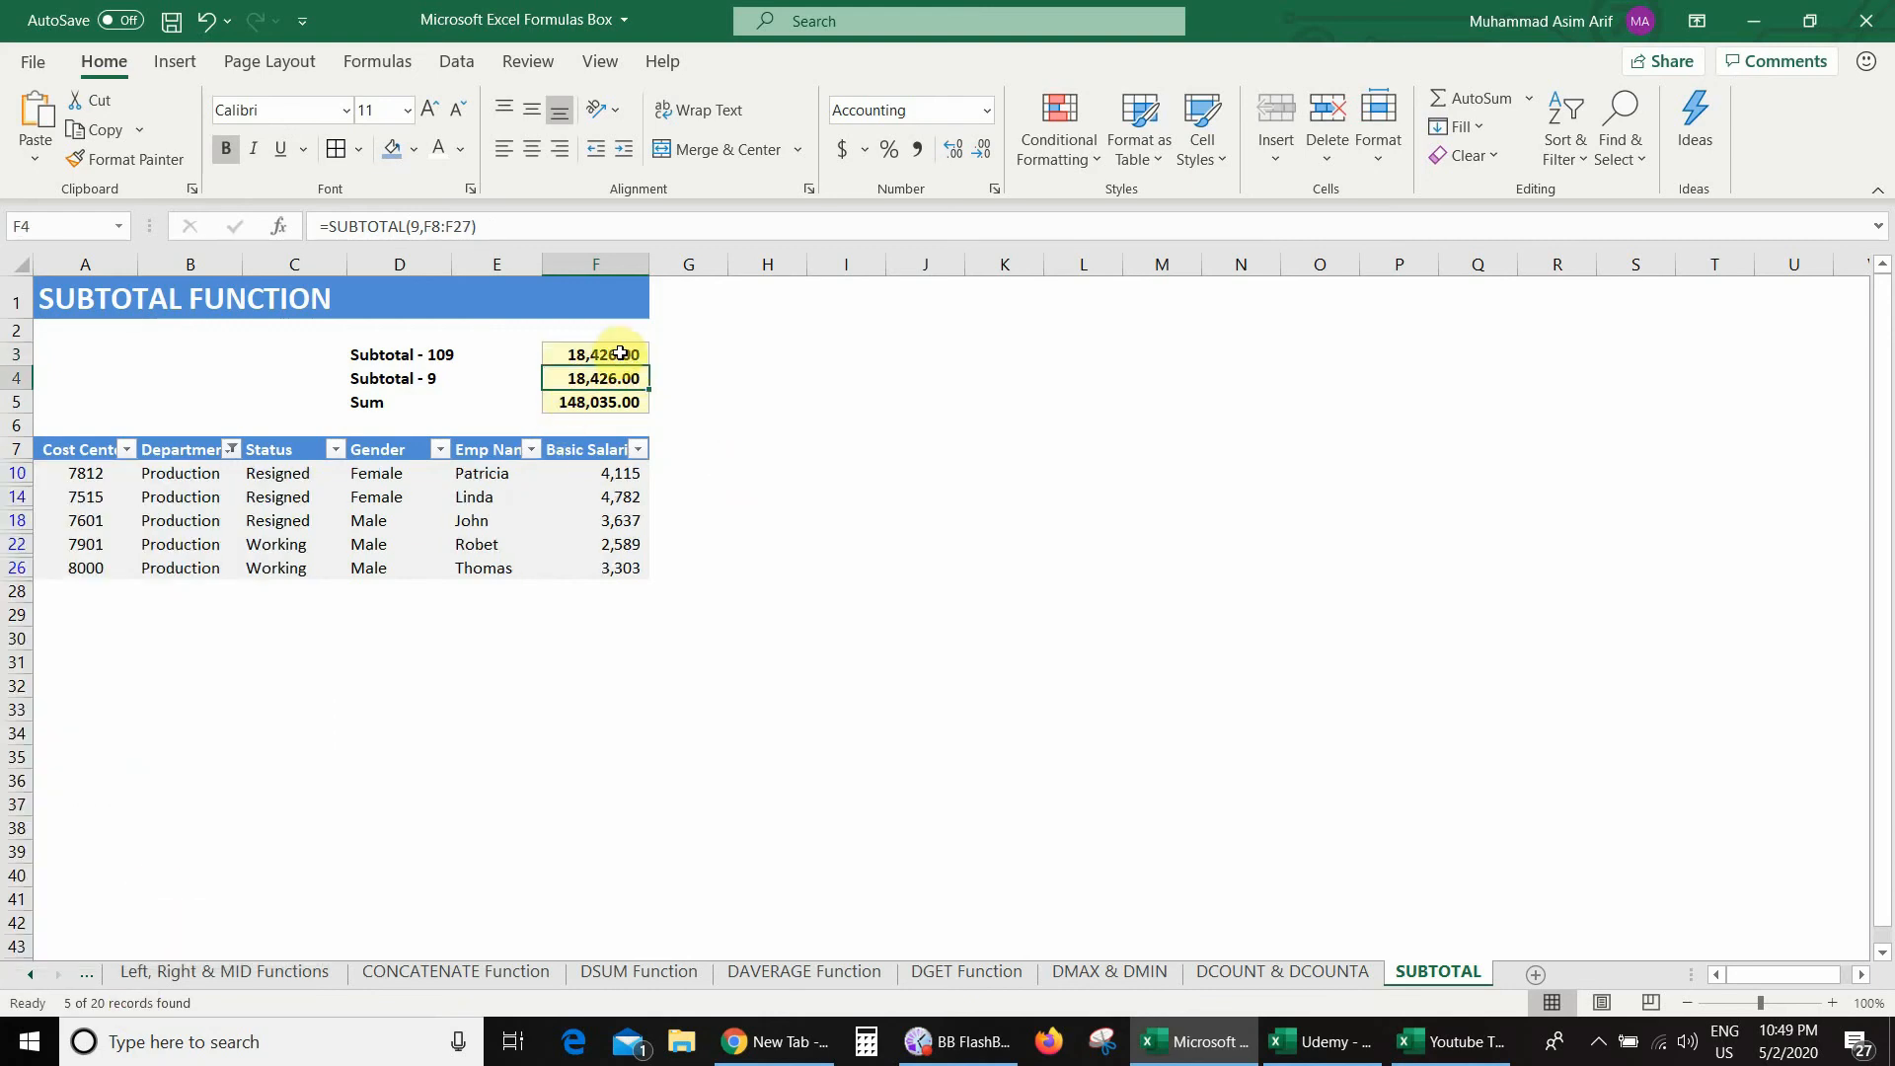
click(616, 355)
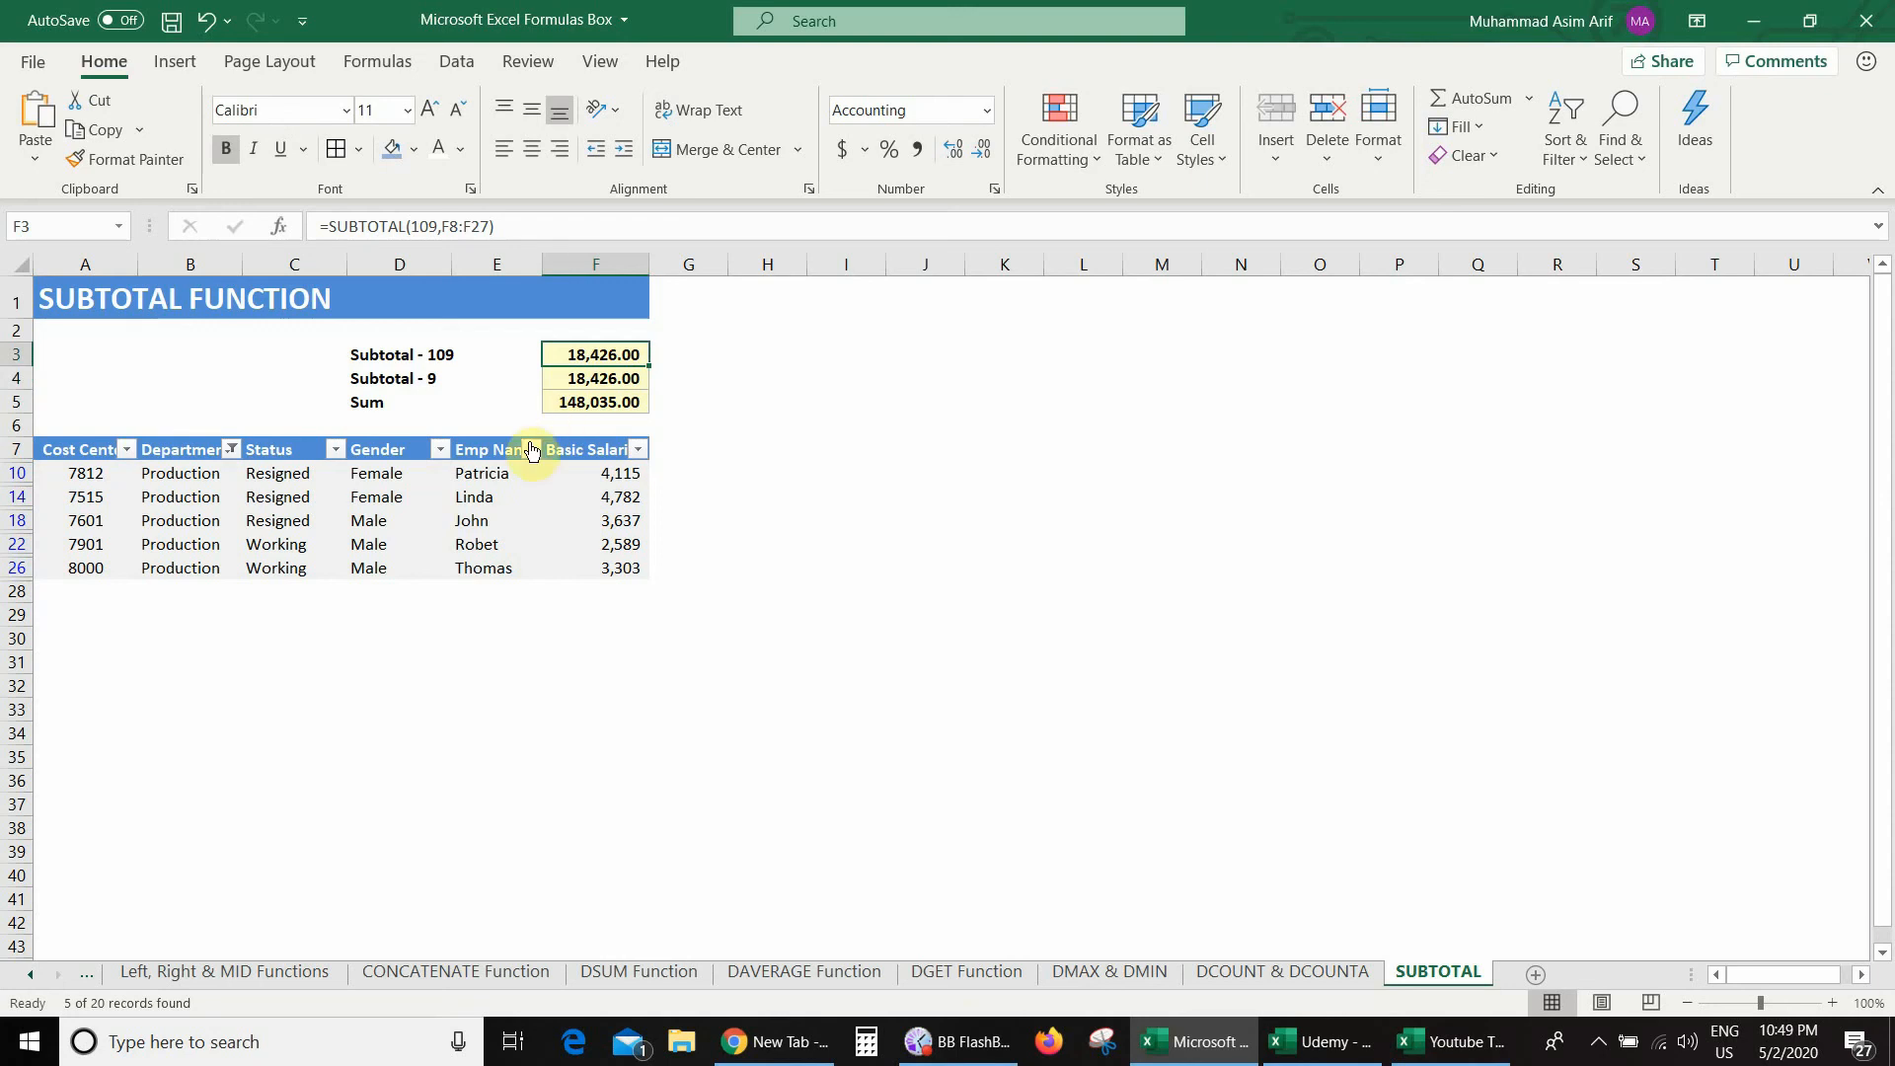
Clear the Department filter so that all rows of the salary table are shown
click(377, 474)
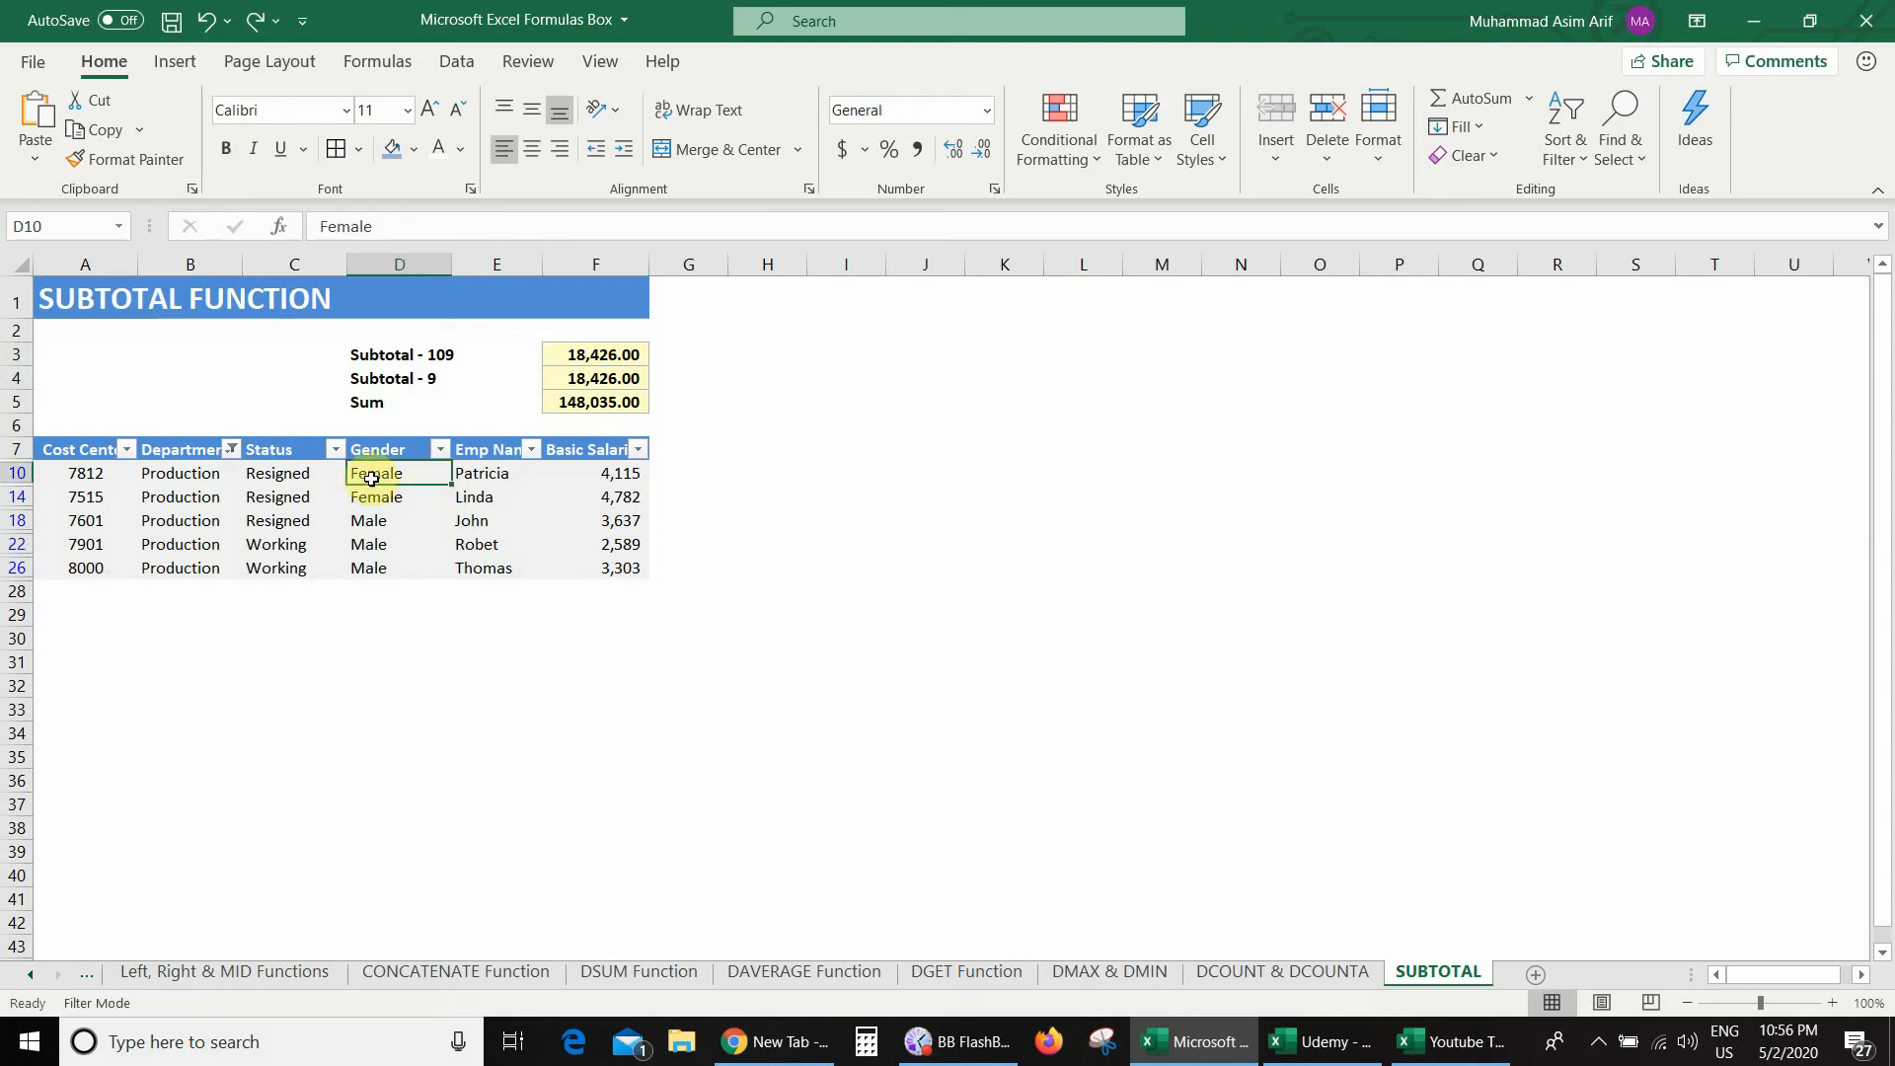
click(229, 449)
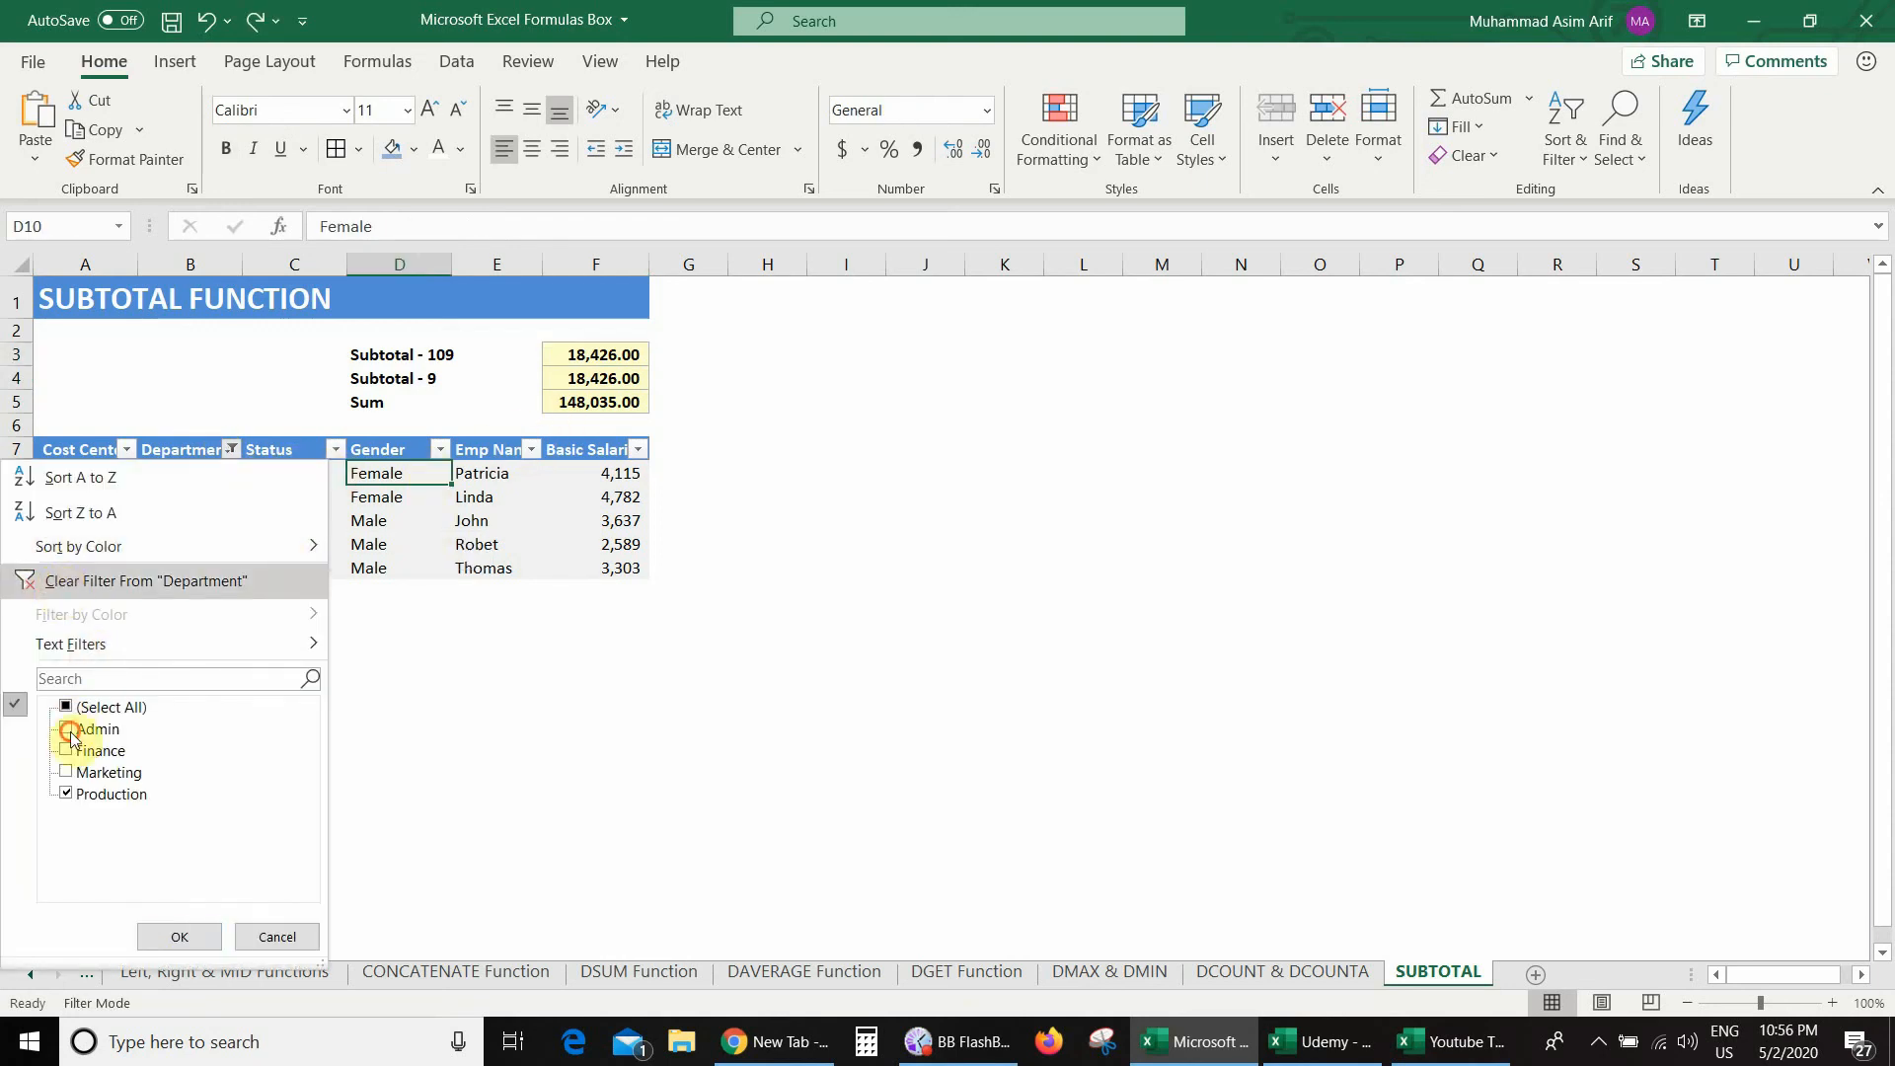
click(71, 581)
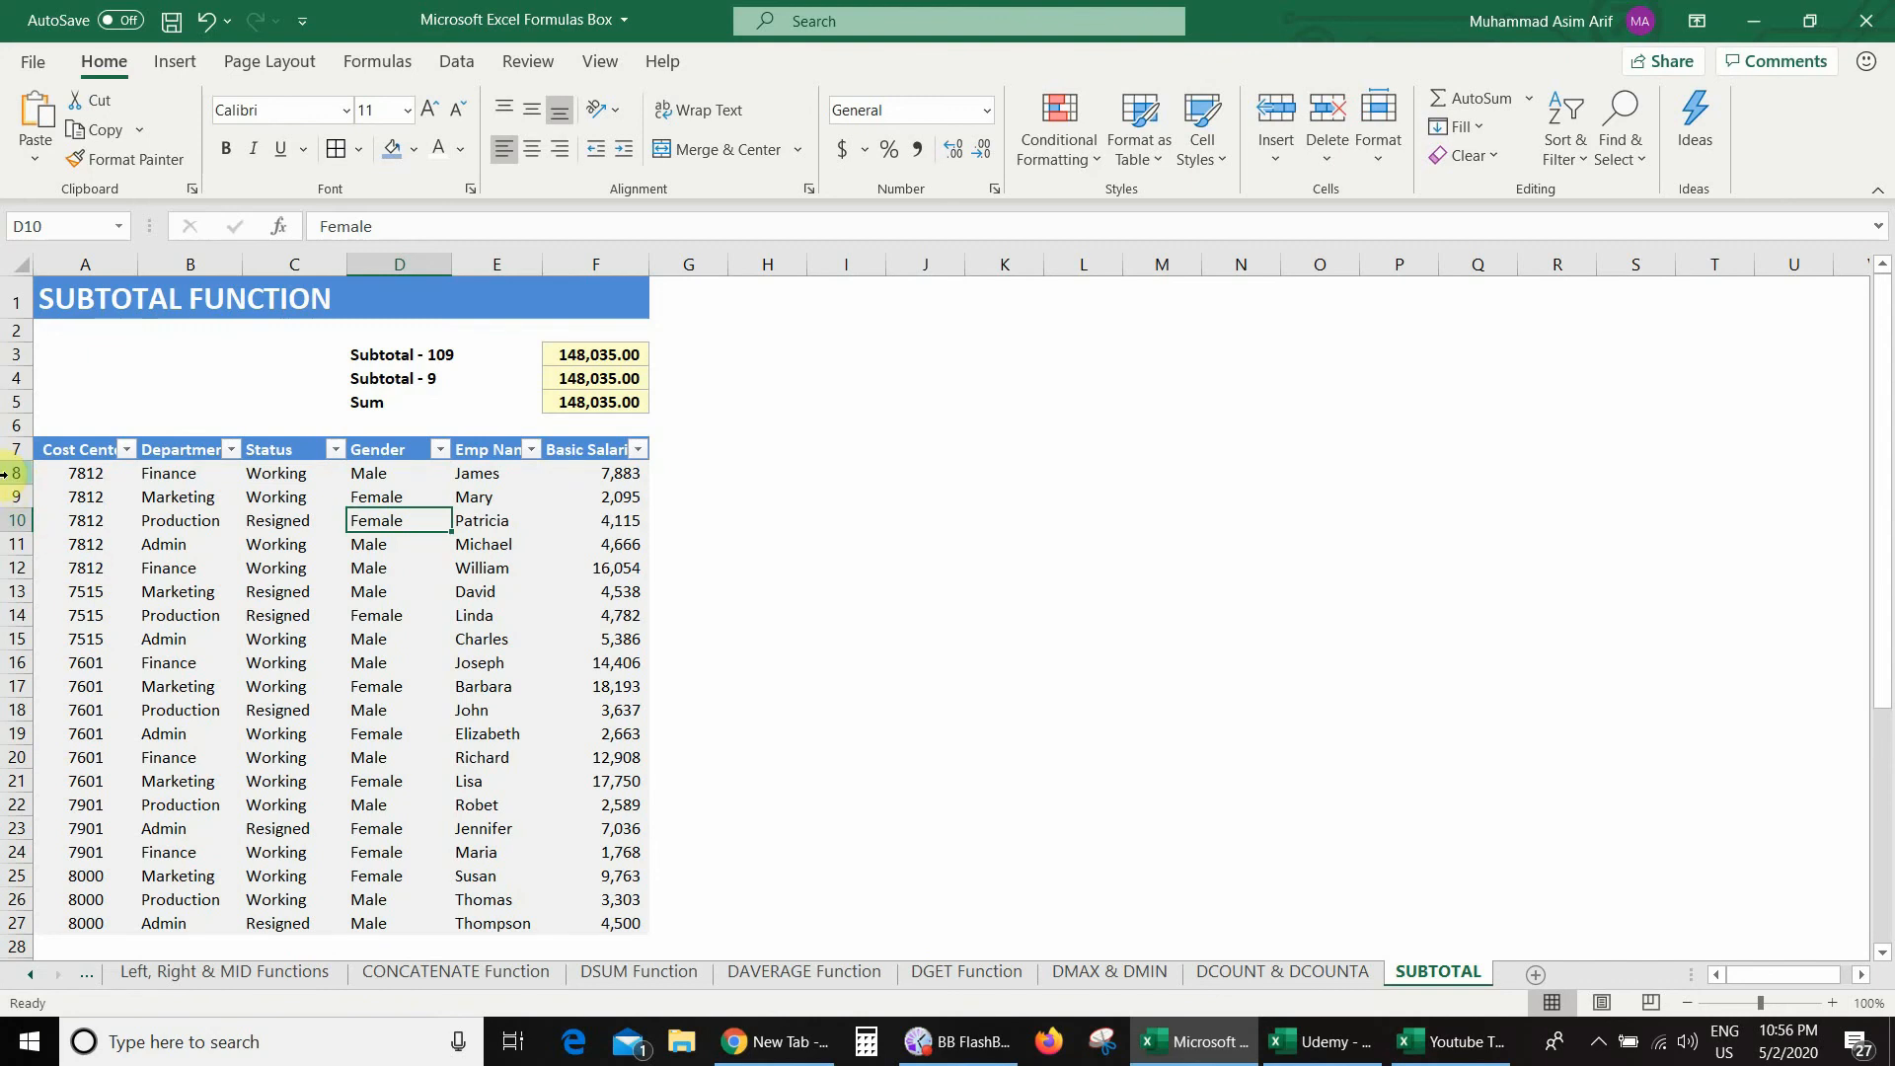
Hide rows 8 to 12 and compare the Sum, Subtotal - 9 and Subtotal - 109 cells
drag(5, 474, 5, 569)
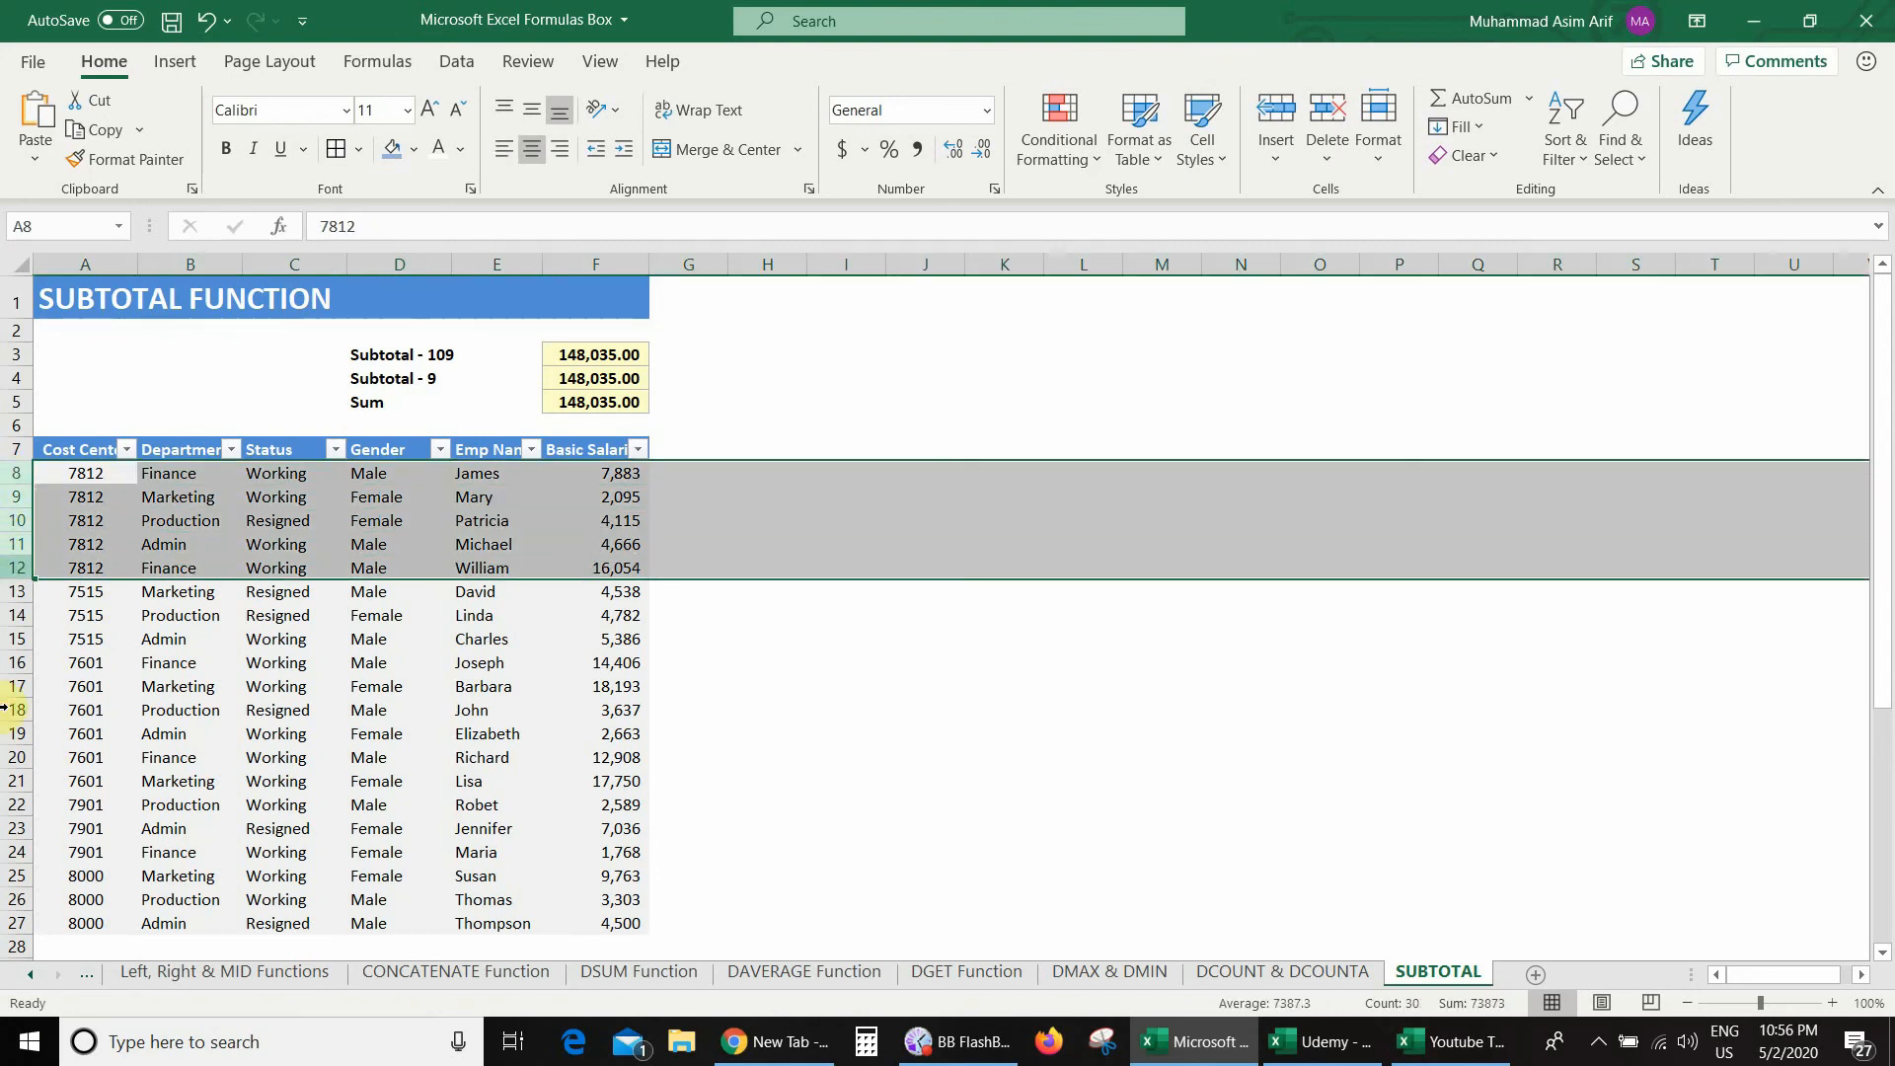
right_click(8, 564)
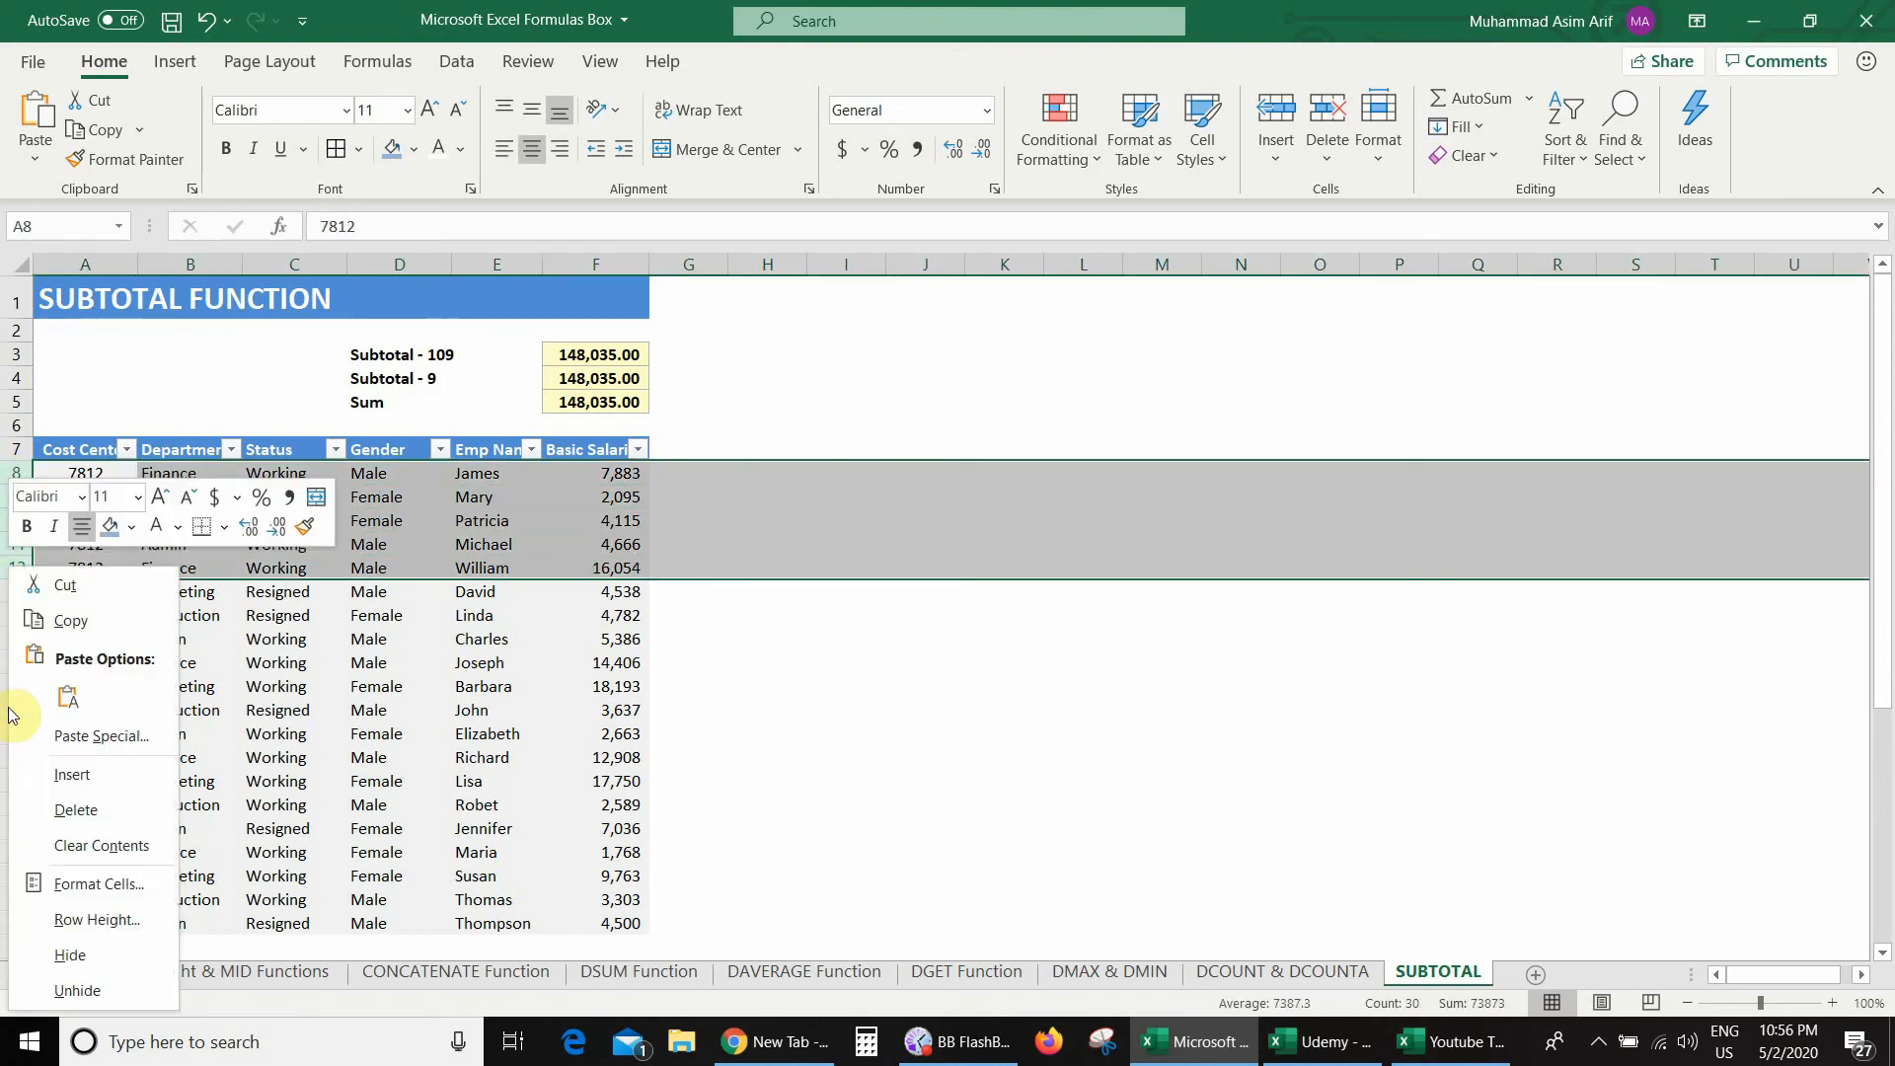
click(69, 955)
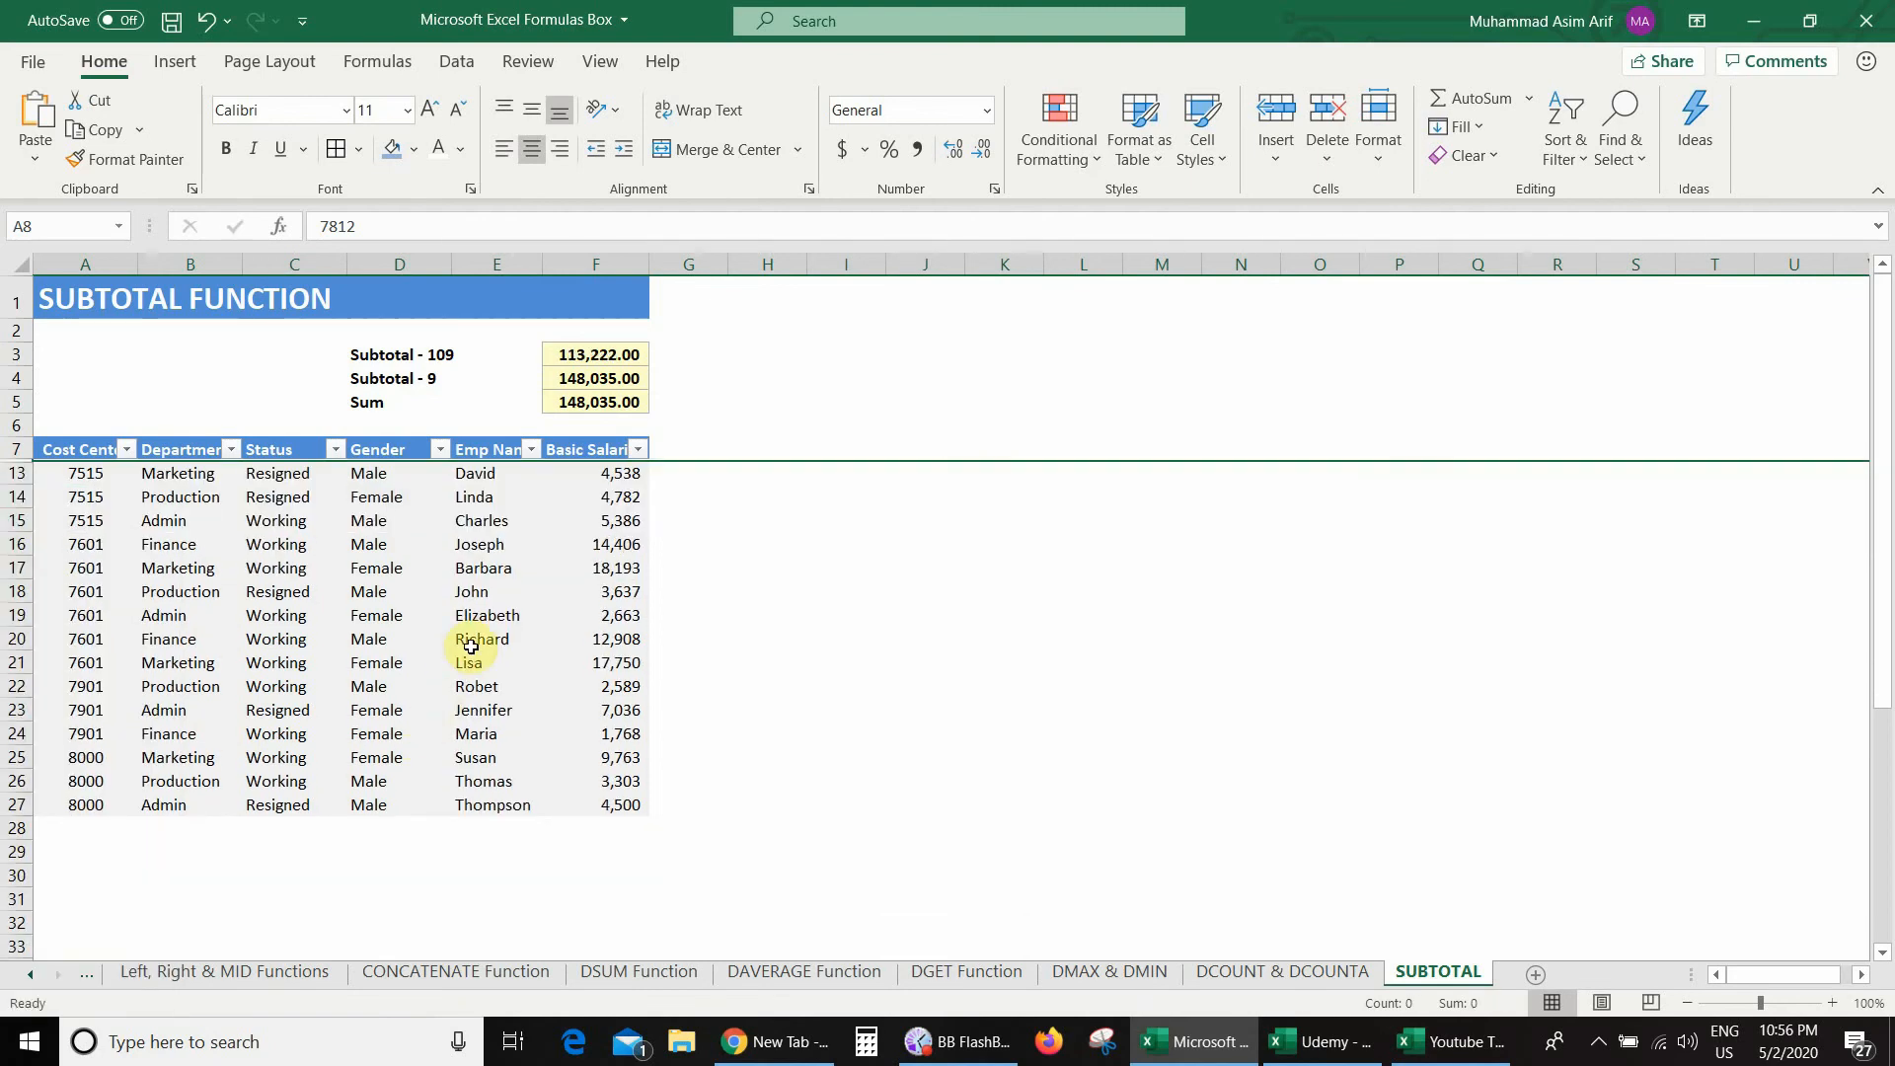
click(582, 402)
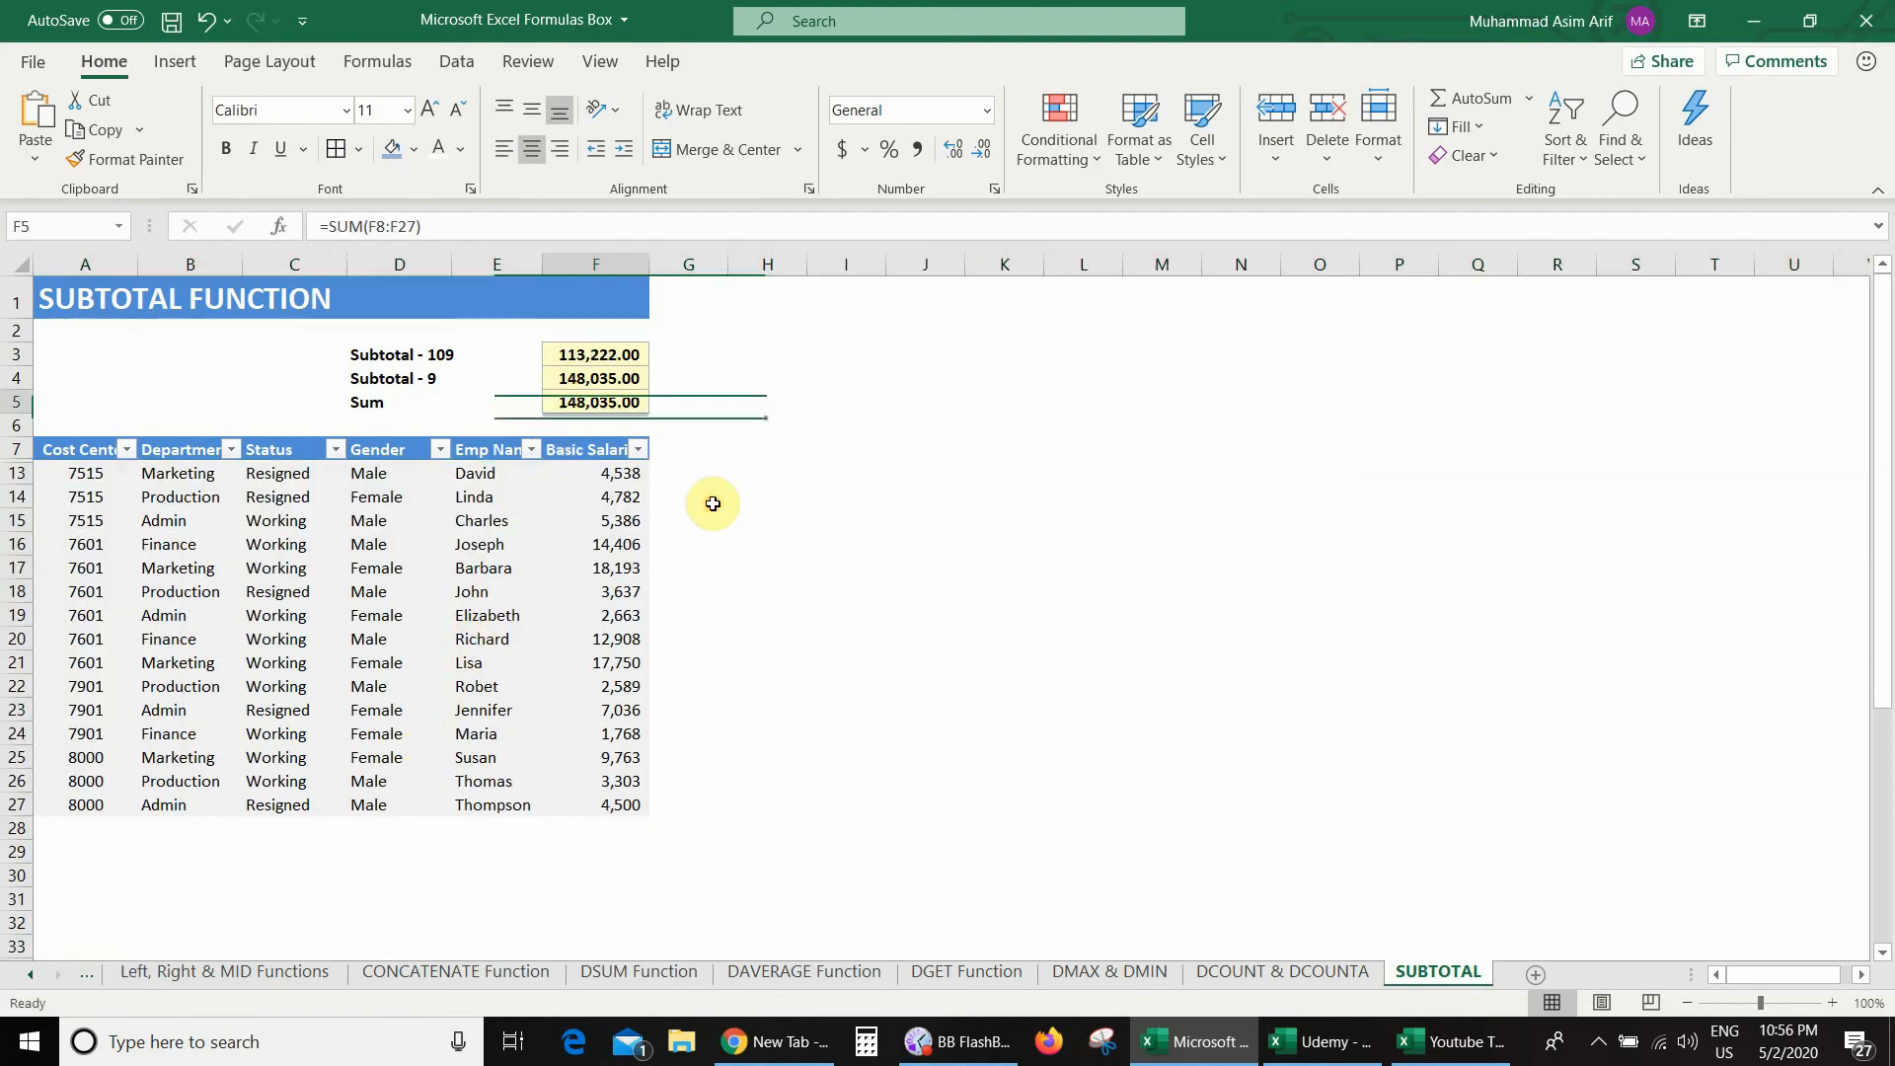
key(Up)
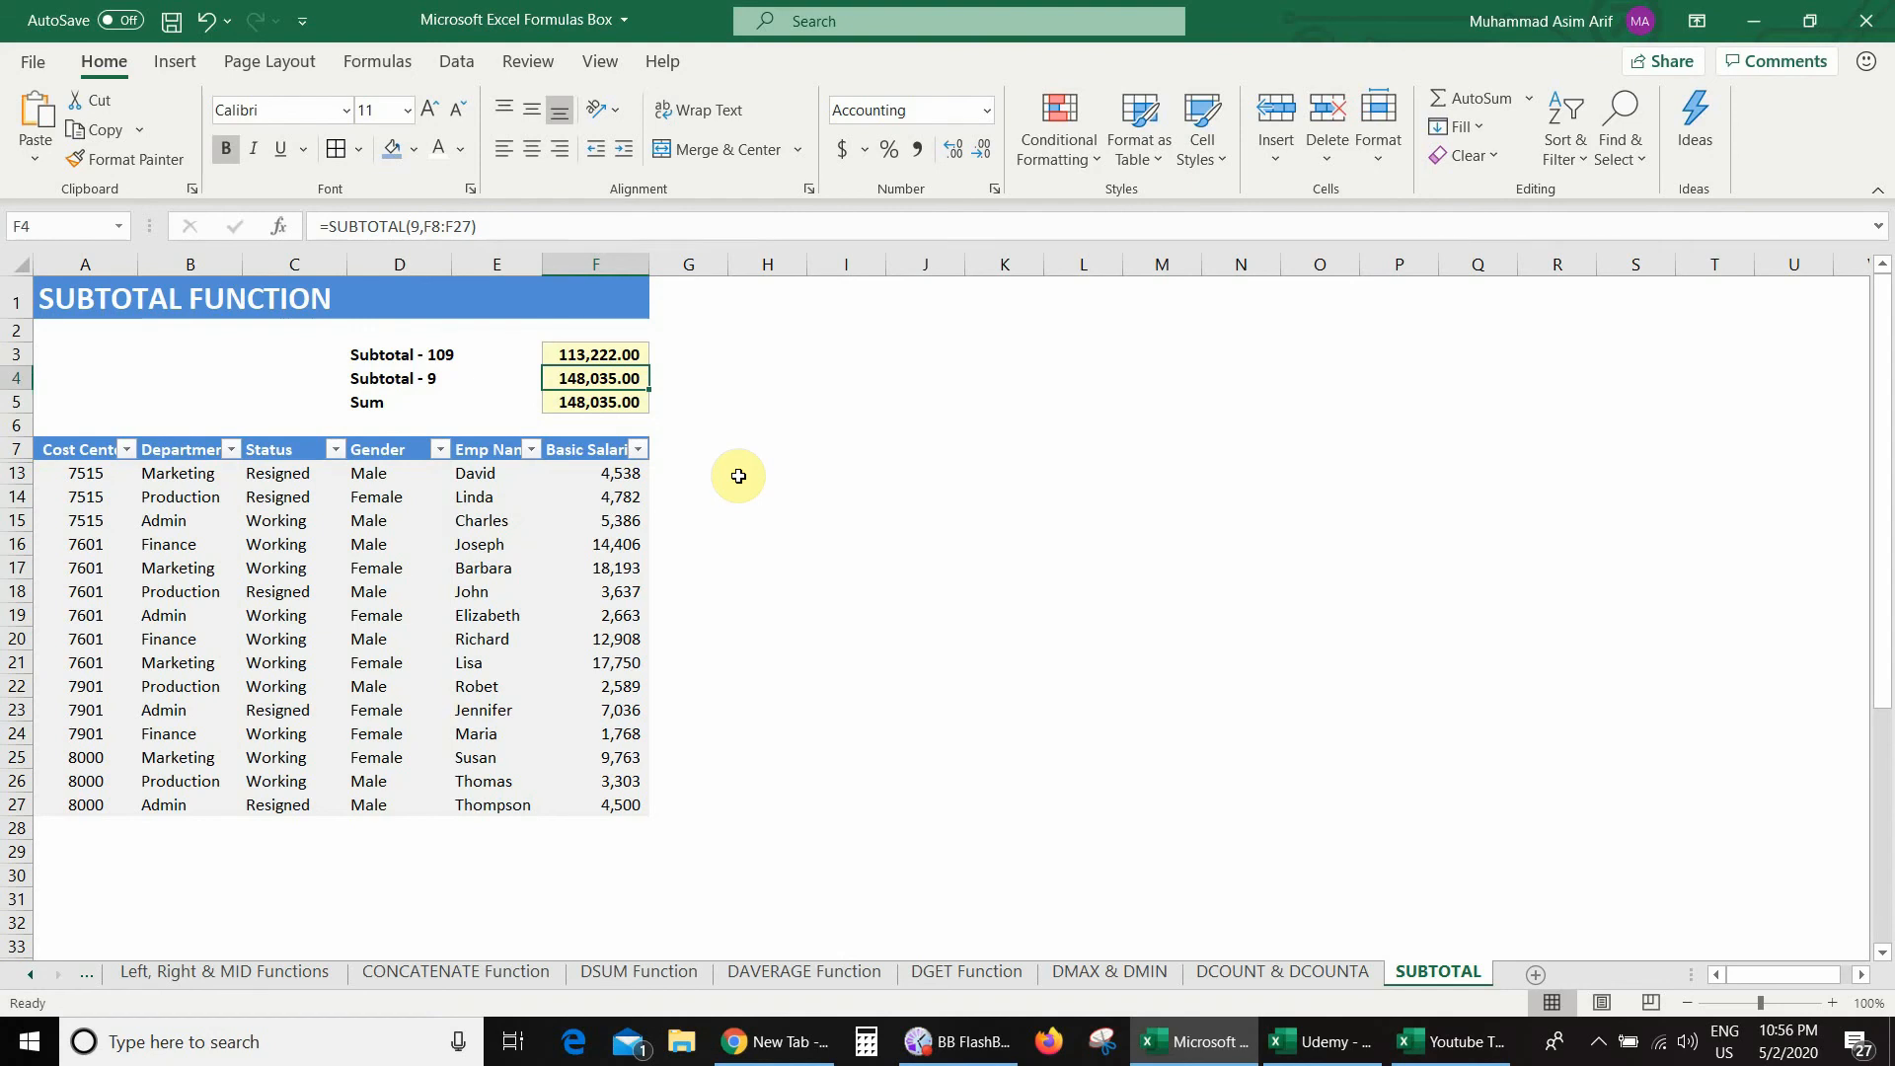
click(614, 402)
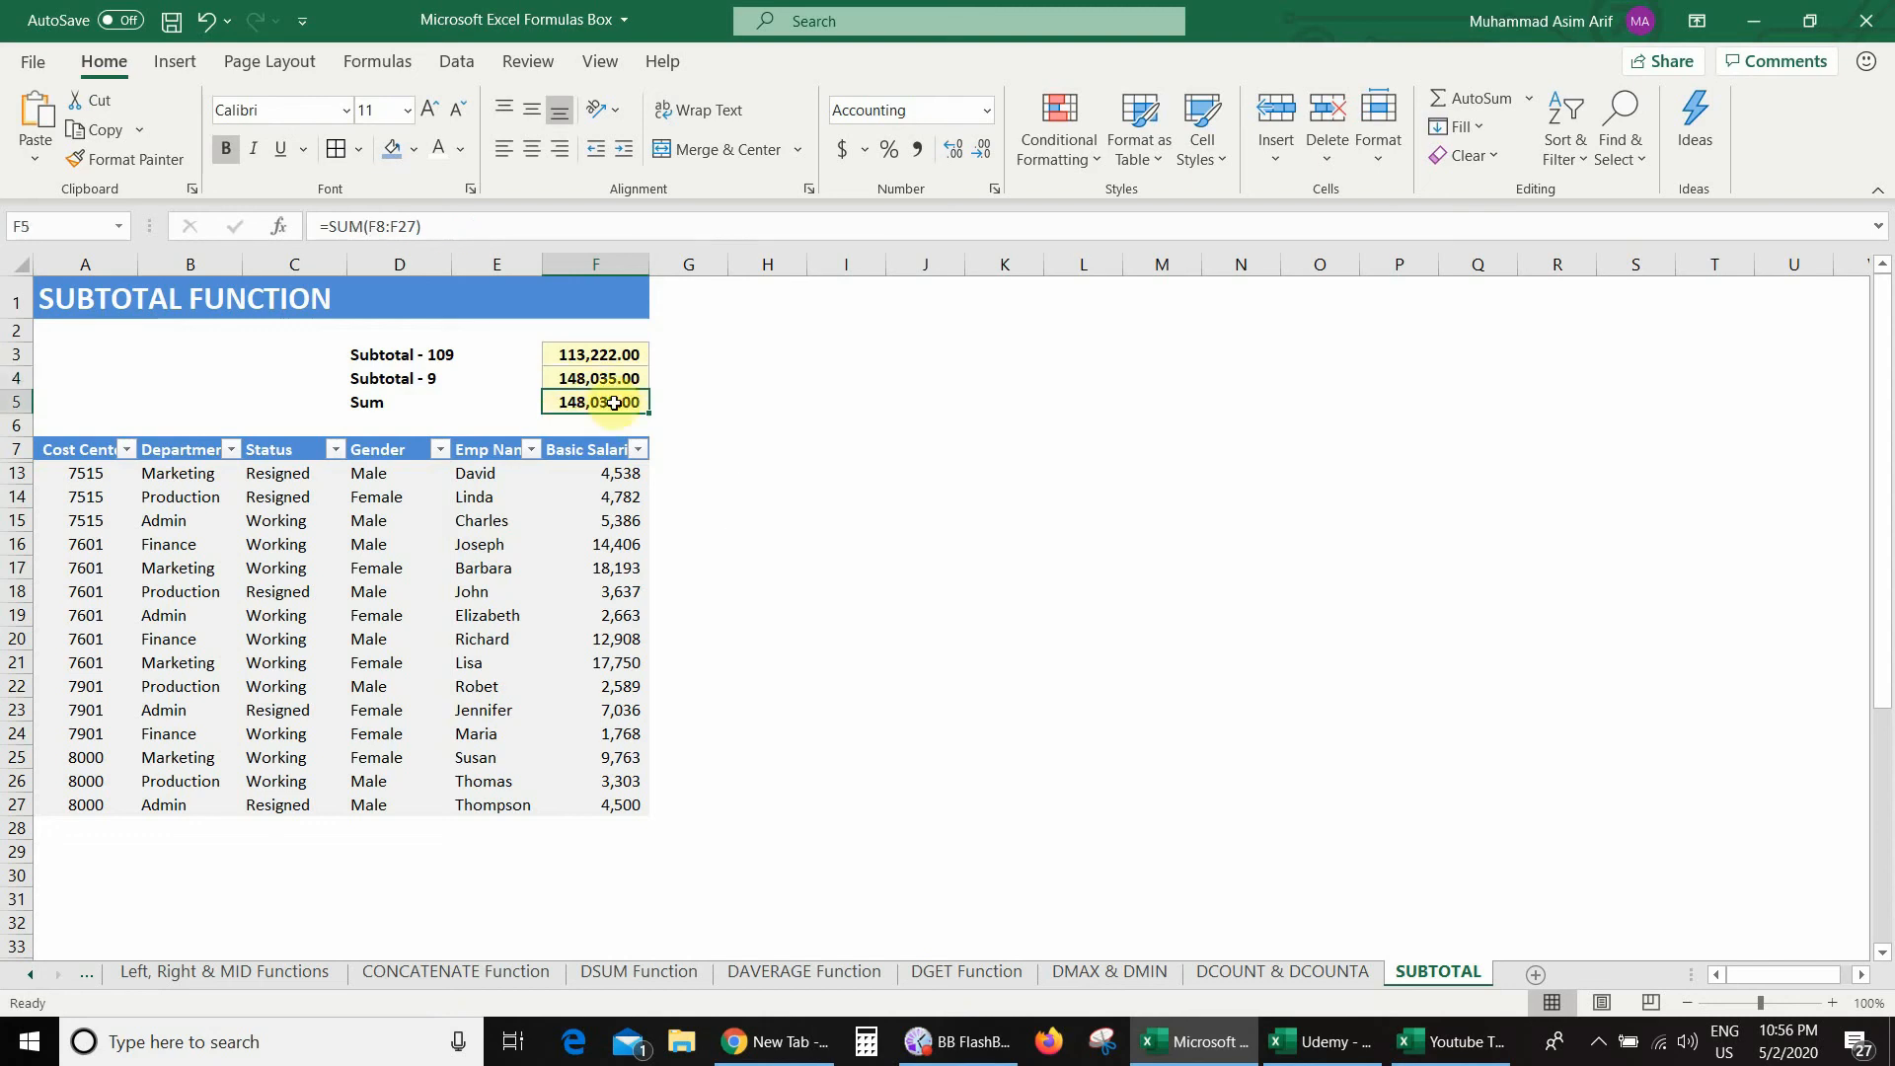
key(Up)
key(Up)
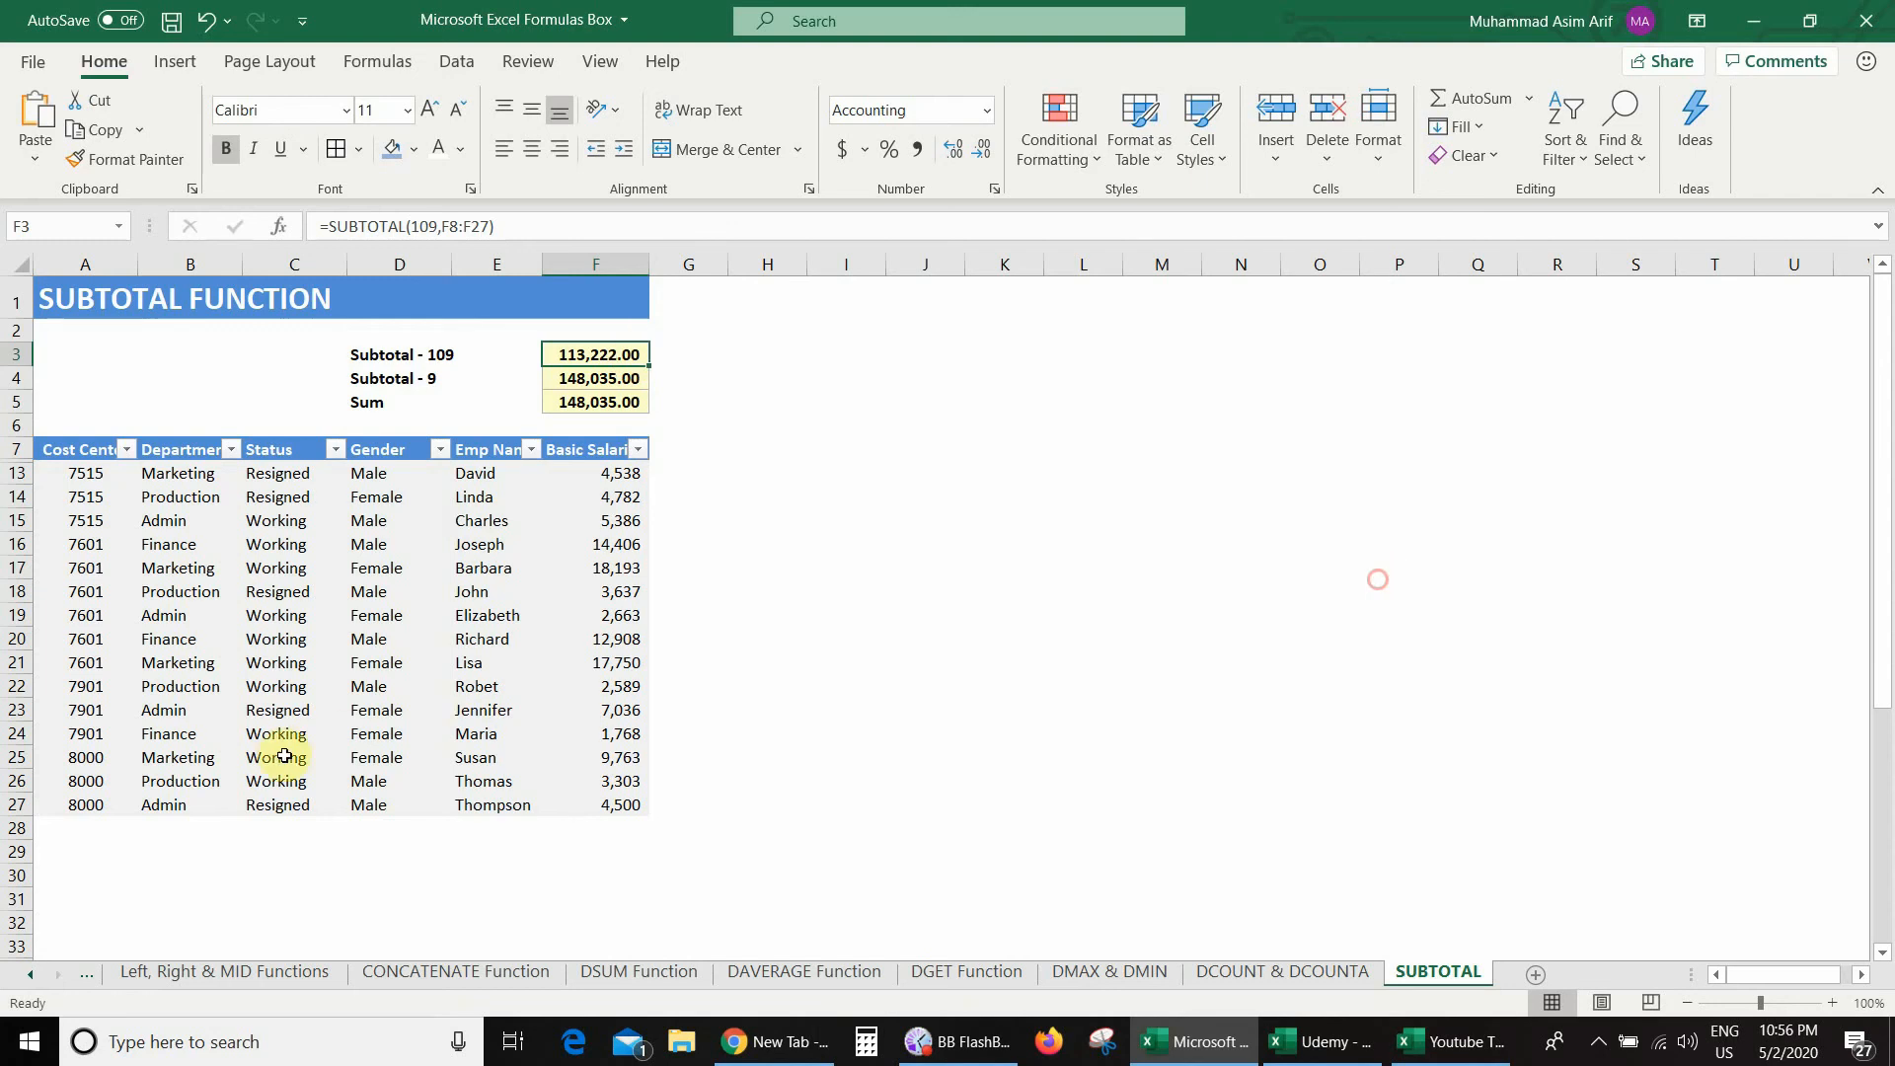
Hide rows 21 to 24 as well and check cells F3 to F5 with the three totals
drag(17, 662, 16, 736)
right_click(17, 738)
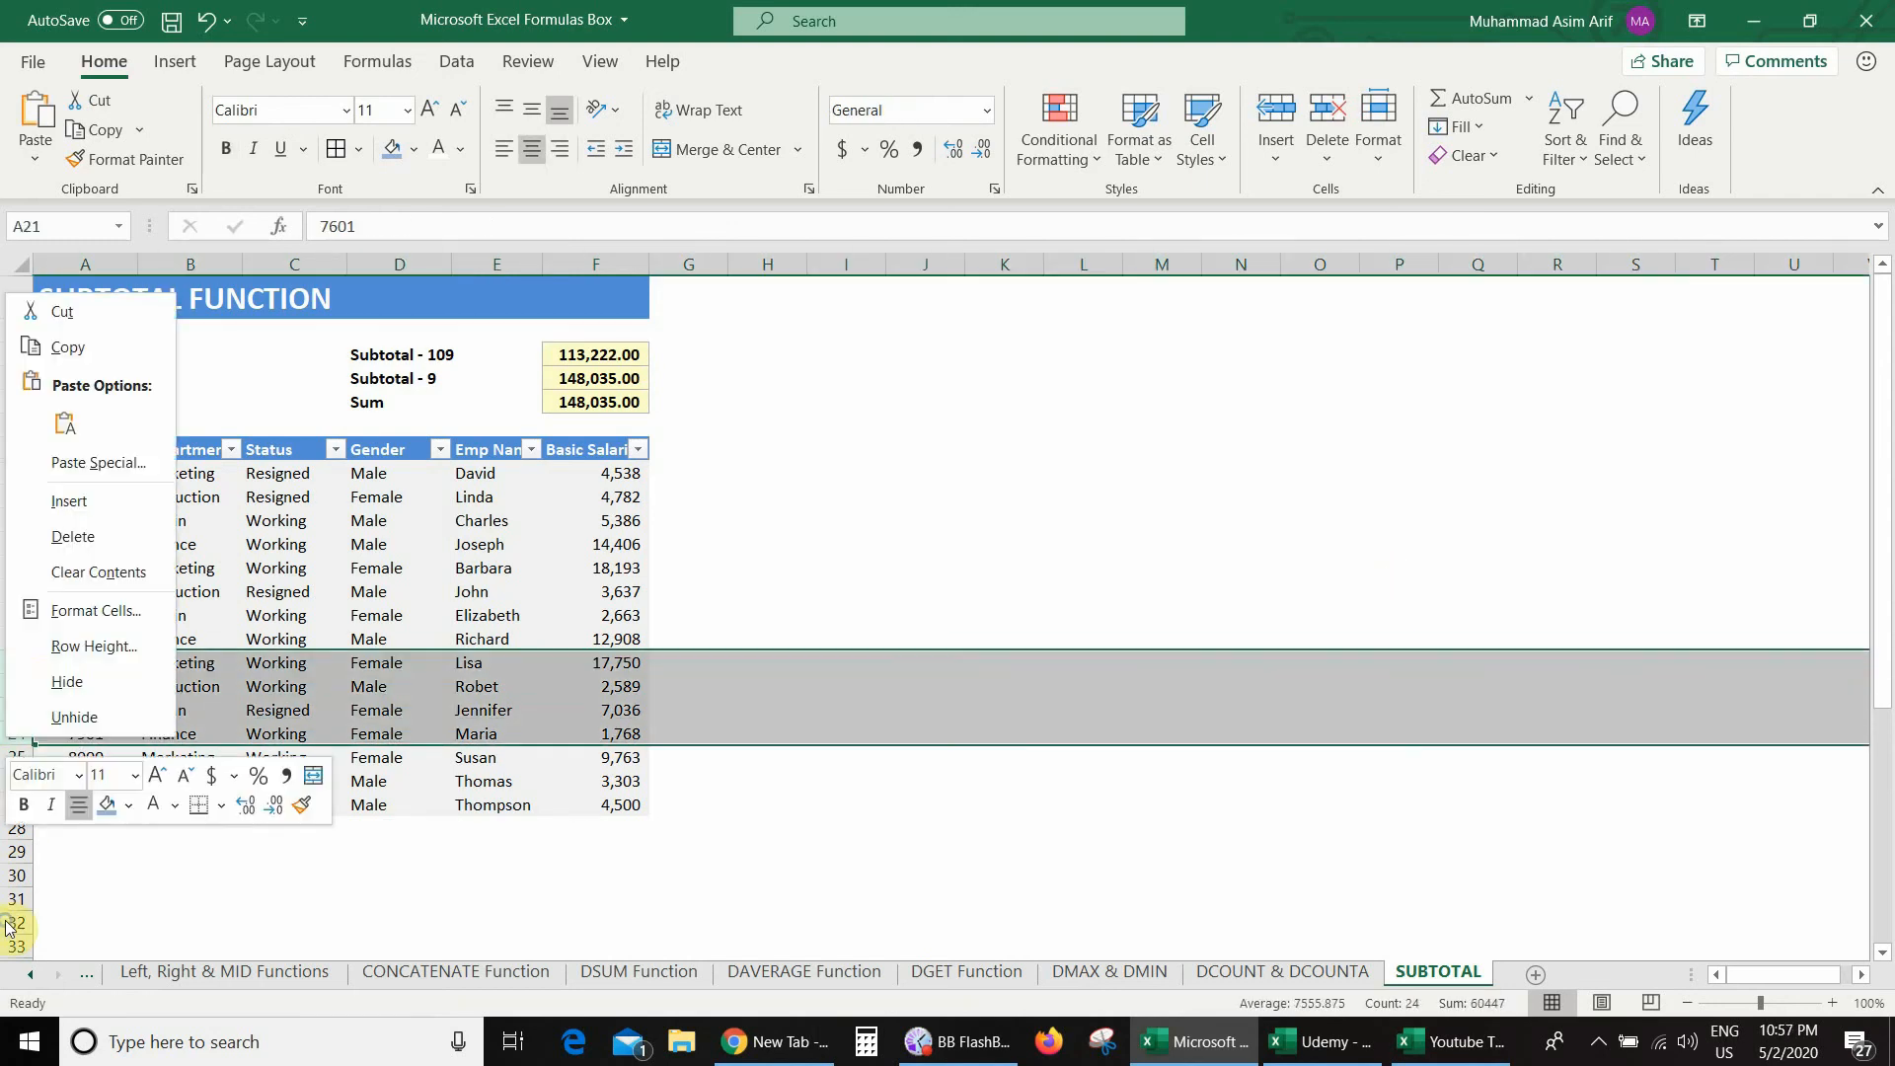
click(50, 846)
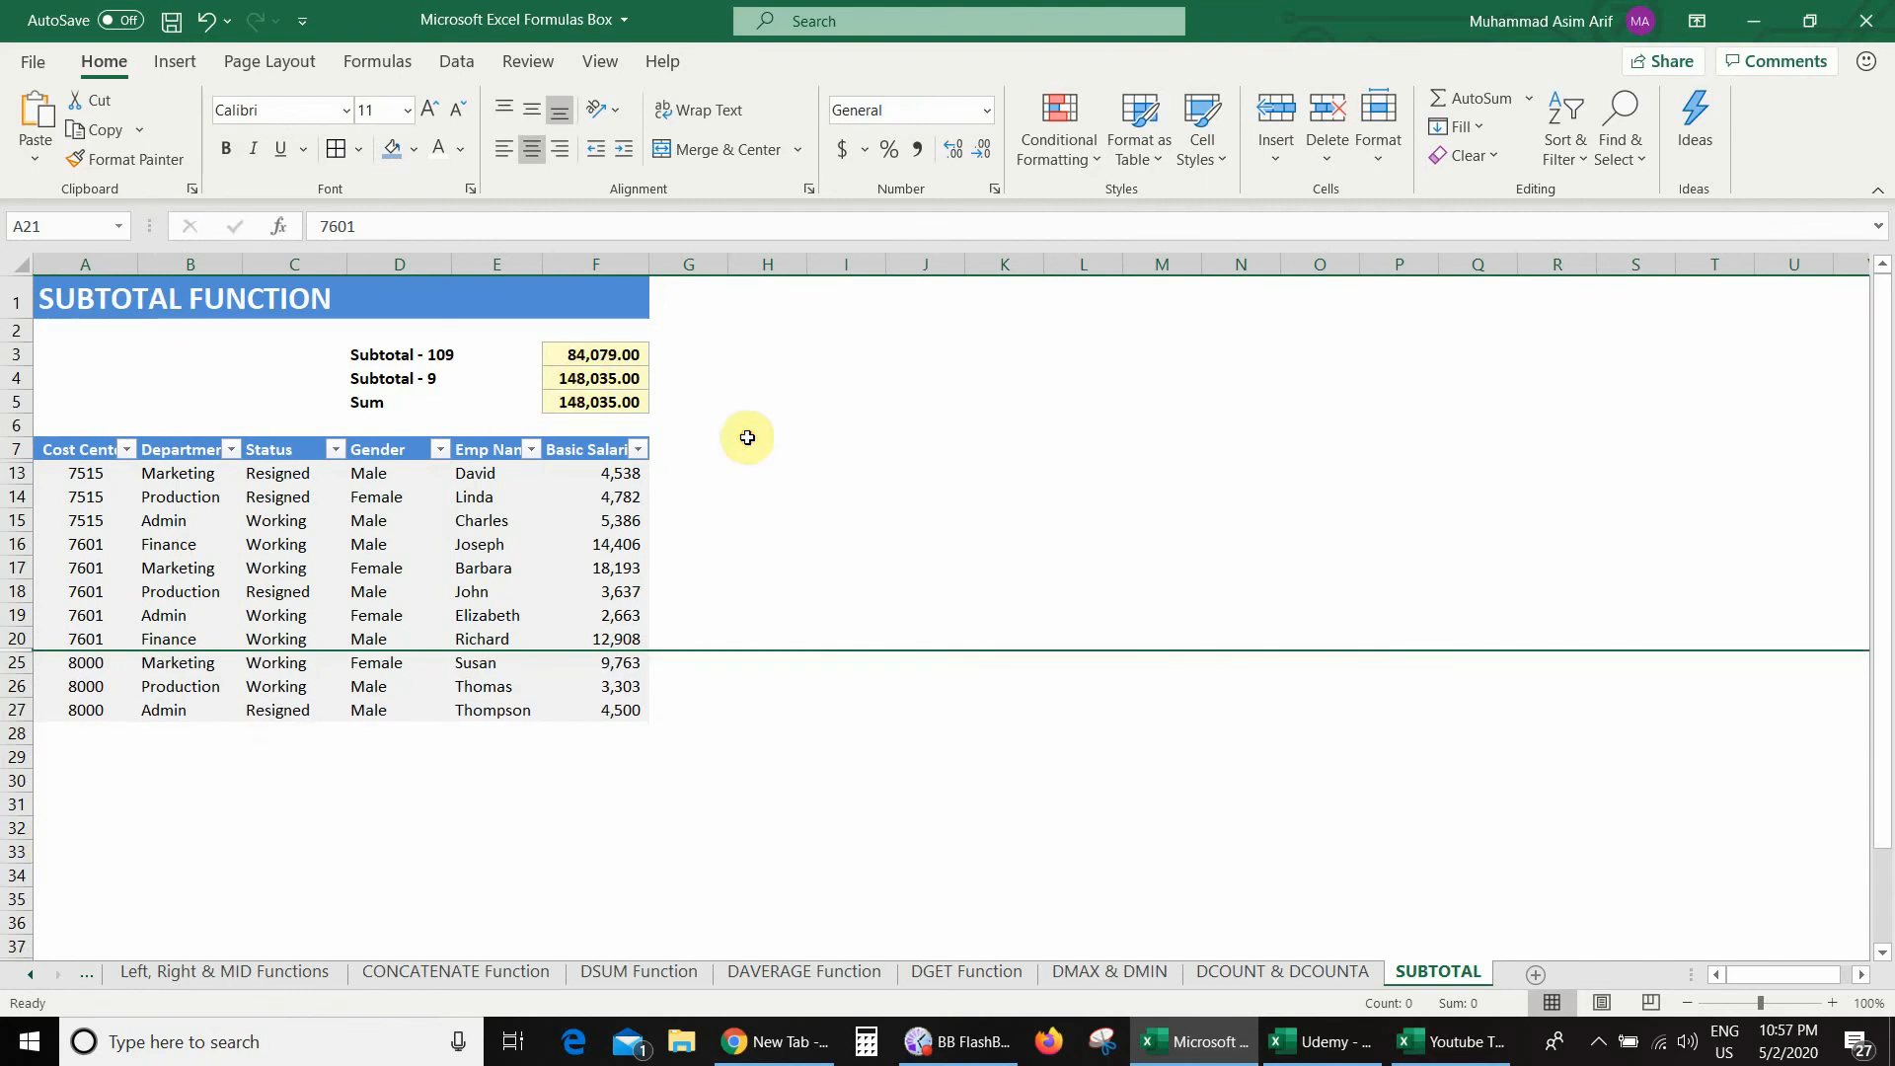
click(619, 351)
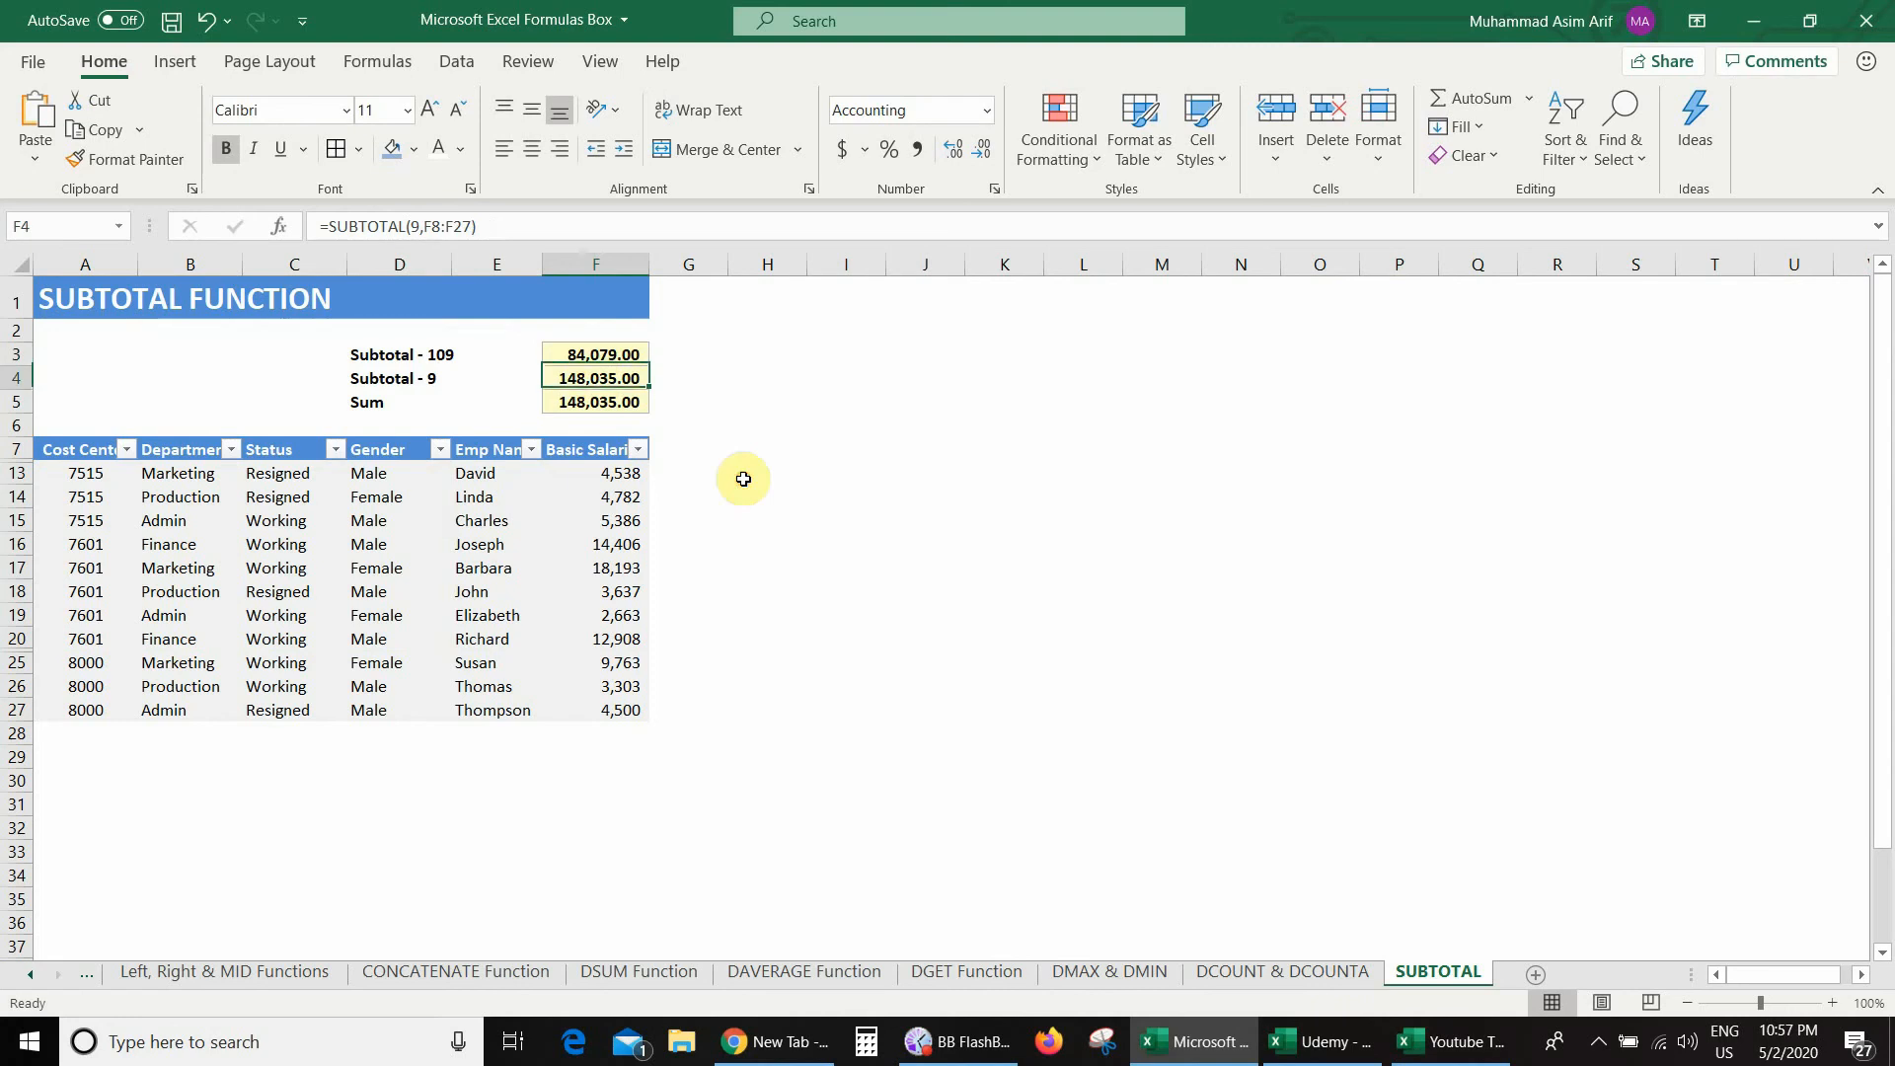
key(Down)
key(Down)
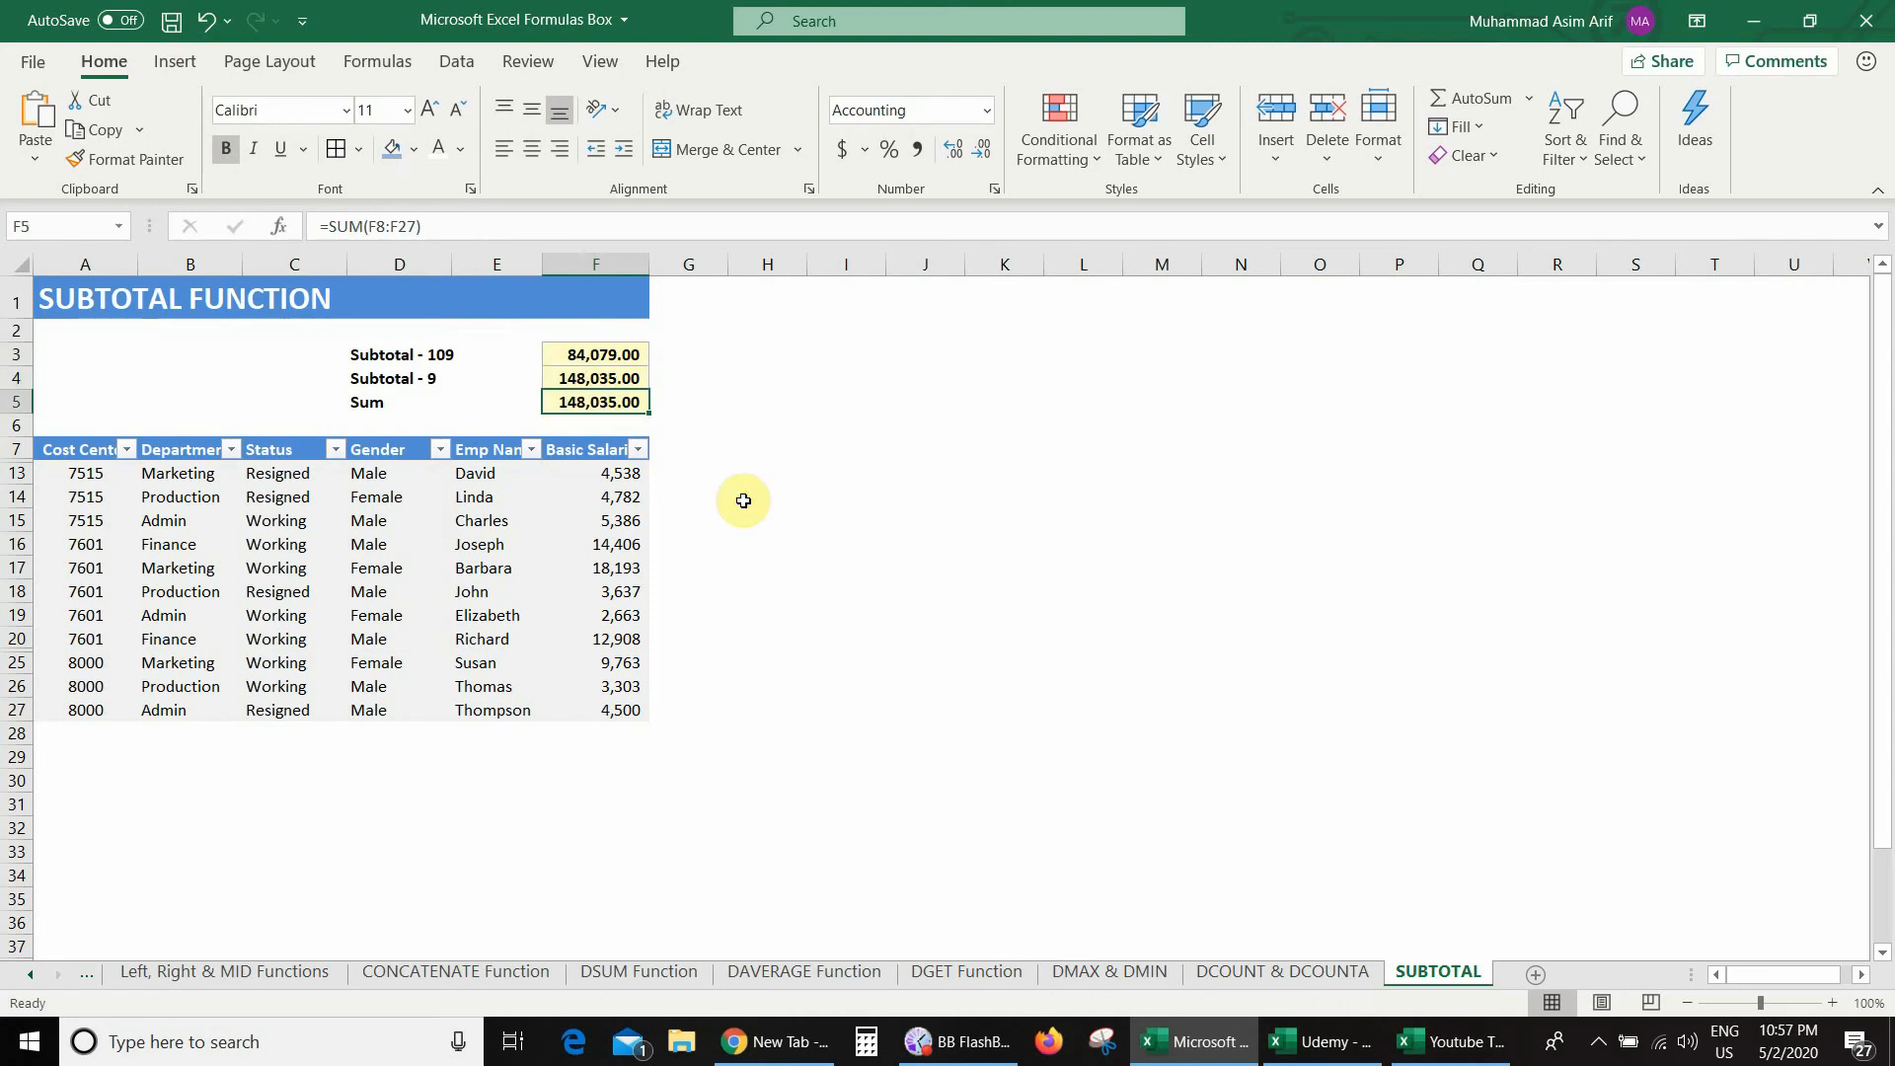